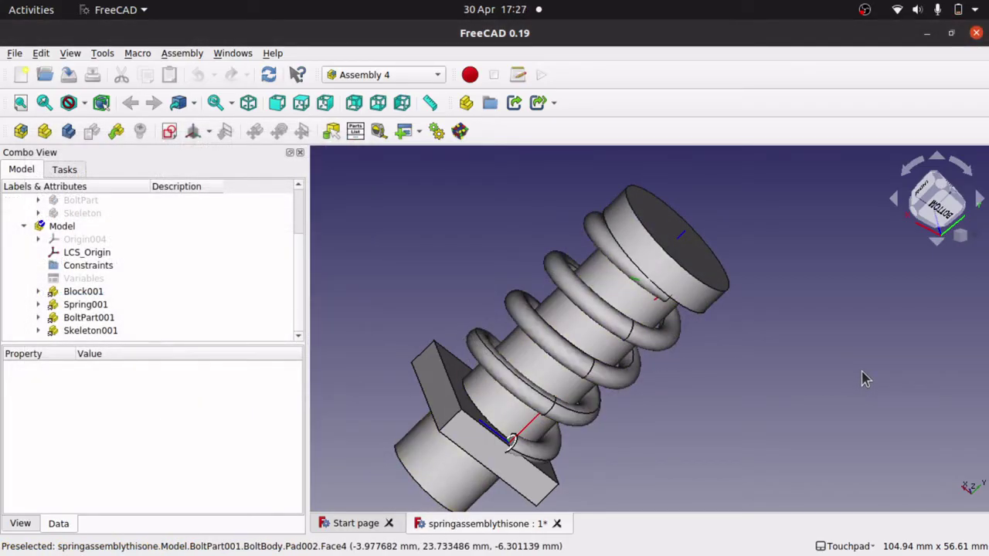
Step: Highlight the block, spring and bolt parts of the finished assembly in turn to examine its components
{"action": "left_click", "coordinate": [85, 292]}
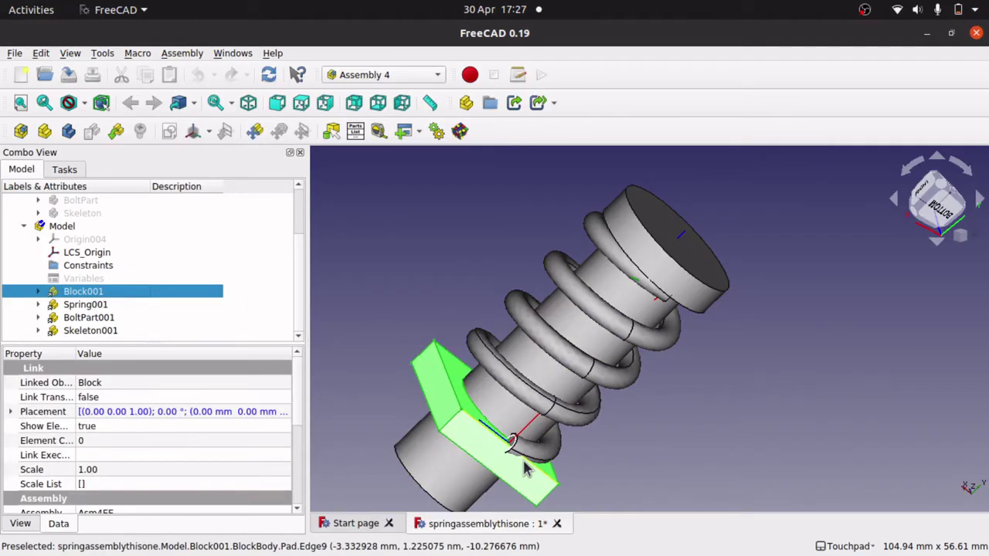
{"action": "left_click", "coordinate": [85, 305]}
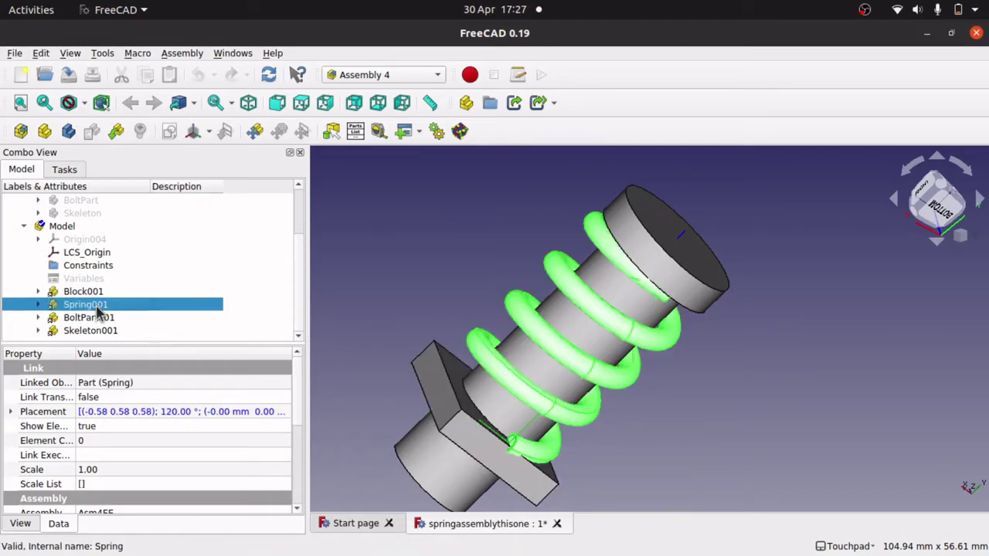
{"action": "left_click", "coordinate": [103, 318]}
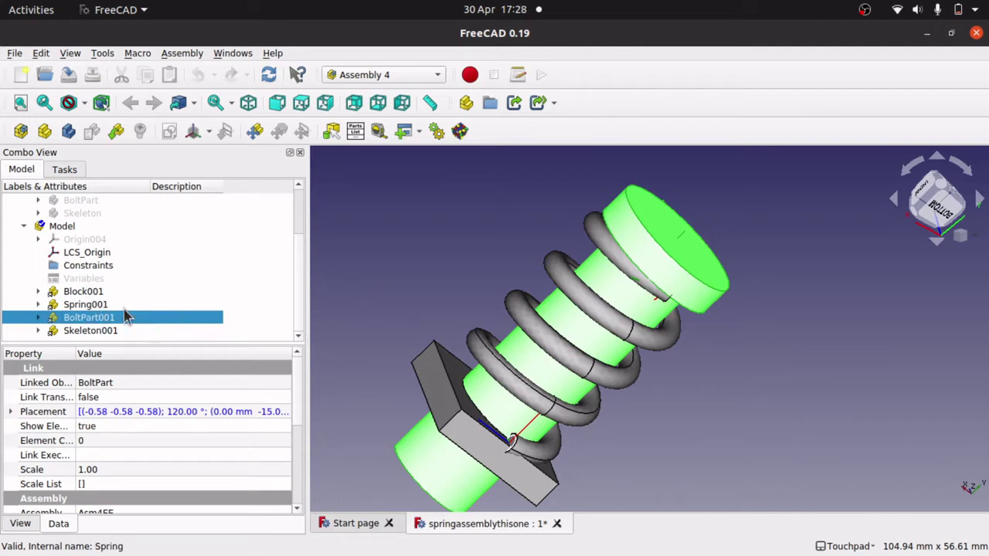
{"action": "left_click", "coordinate": [91, 306]}
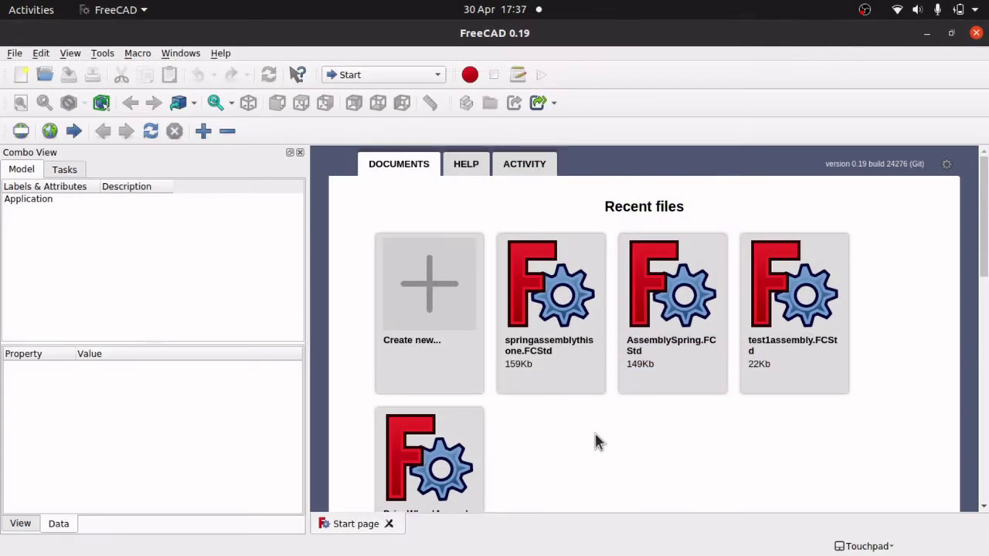
Step: Create a new document and switch to the Part Design workbench
{"action": "left_click", "coordinate": [435, 308]}
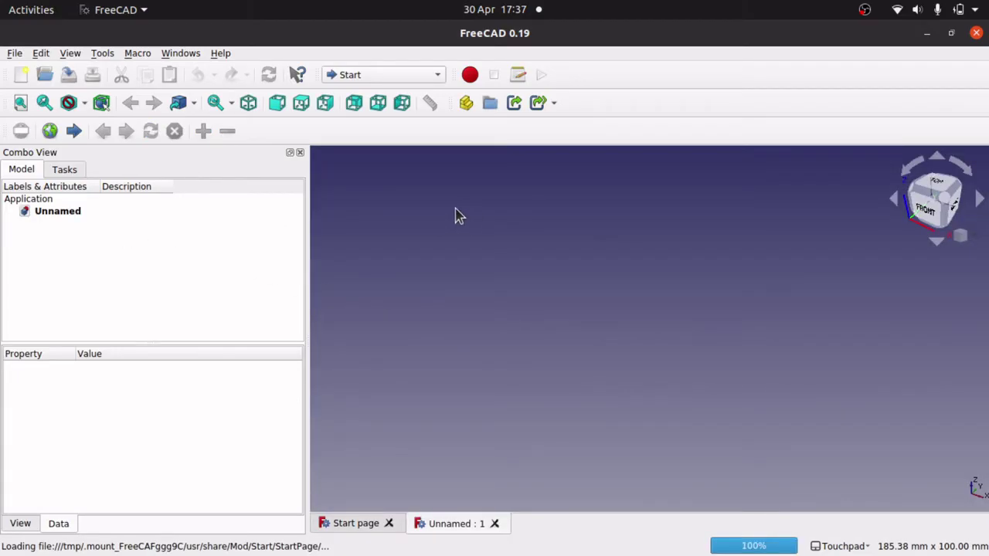
{"action": "left_click", "coordinate": [419, 81]}
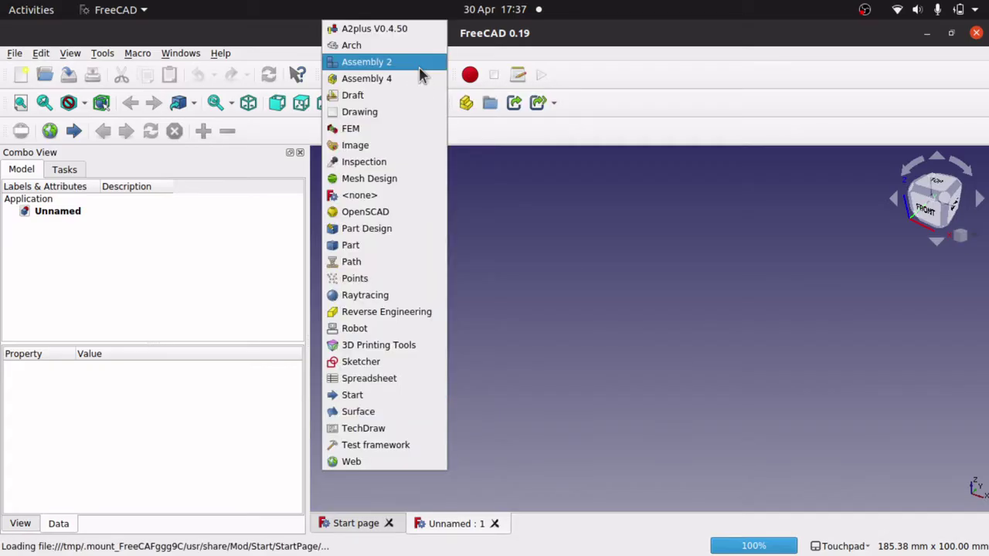
{"action": "left_click", "coordinate": [389, 228]}
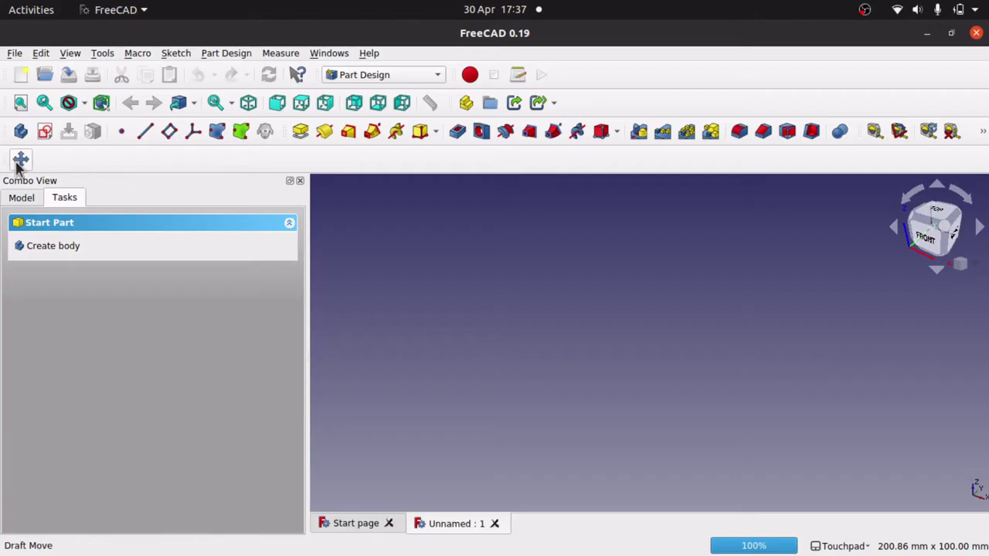
Step: Create a new body and start a sketch on its XY plane
{"action": "left_click", "coordinate": [21, 131]}
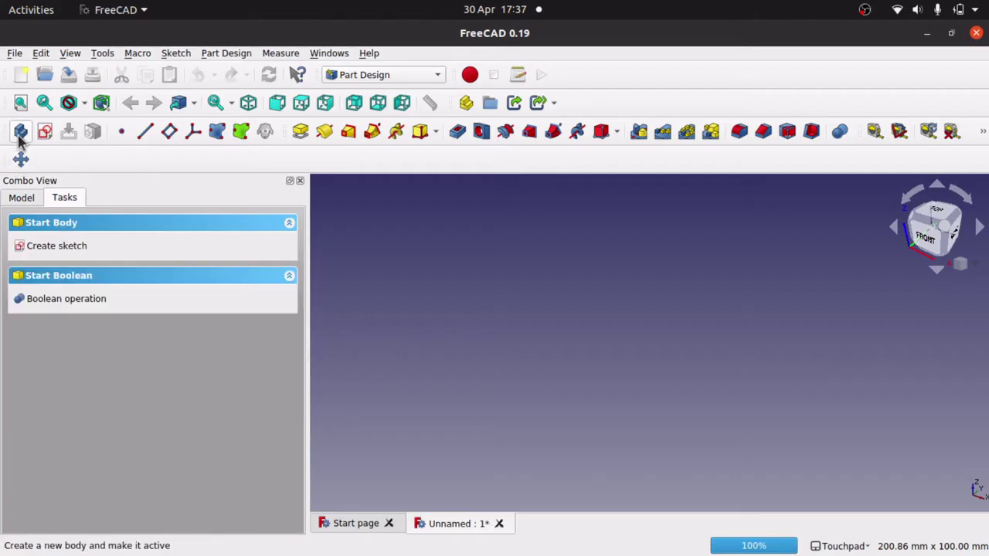
{"action": "left_click", "coordinate": [66, 247]}
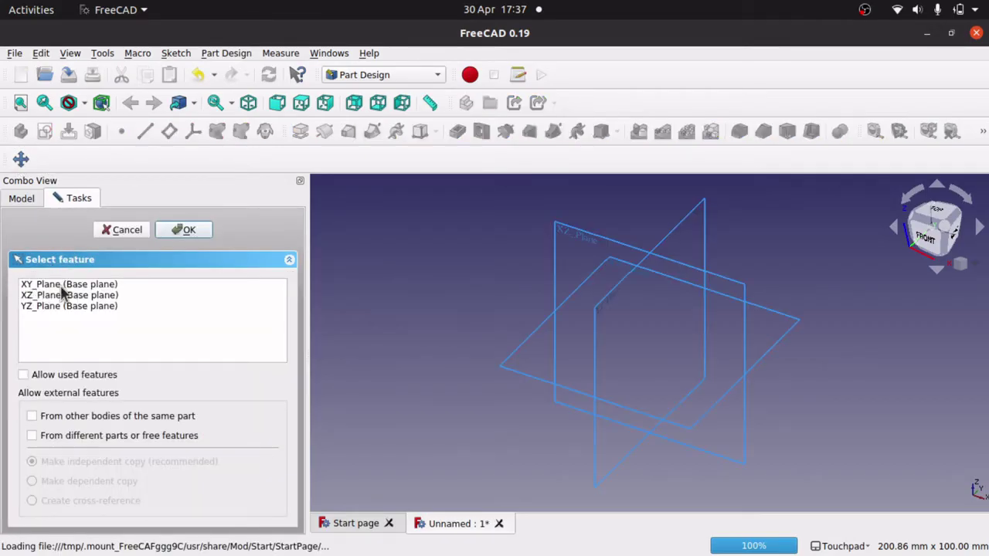
{"action": "left_click", "coordinate": [64, 285]}
{"action": "left_click", "coordinate": [189, 230]}
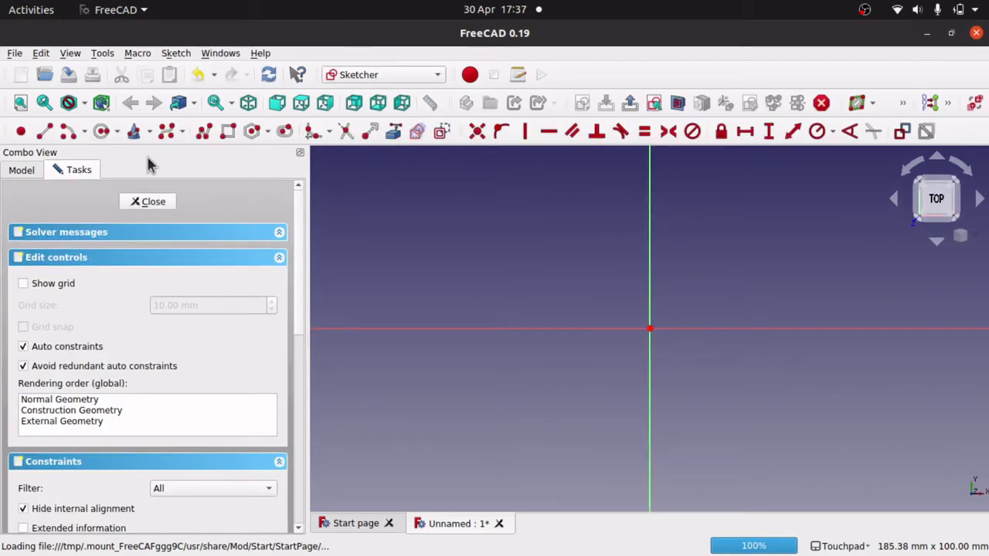
Step: Sketch a circle about 30 mm in diameter centred on the origin
{"action": "left_click", "coordinate": [102, 134]}
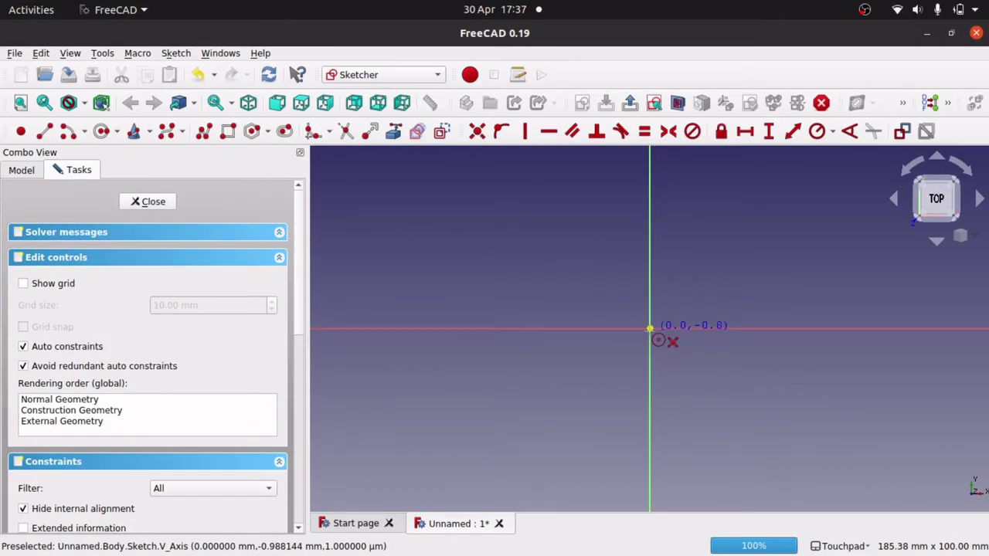
{"action": "left_click", "coordinate": [649, 331]}
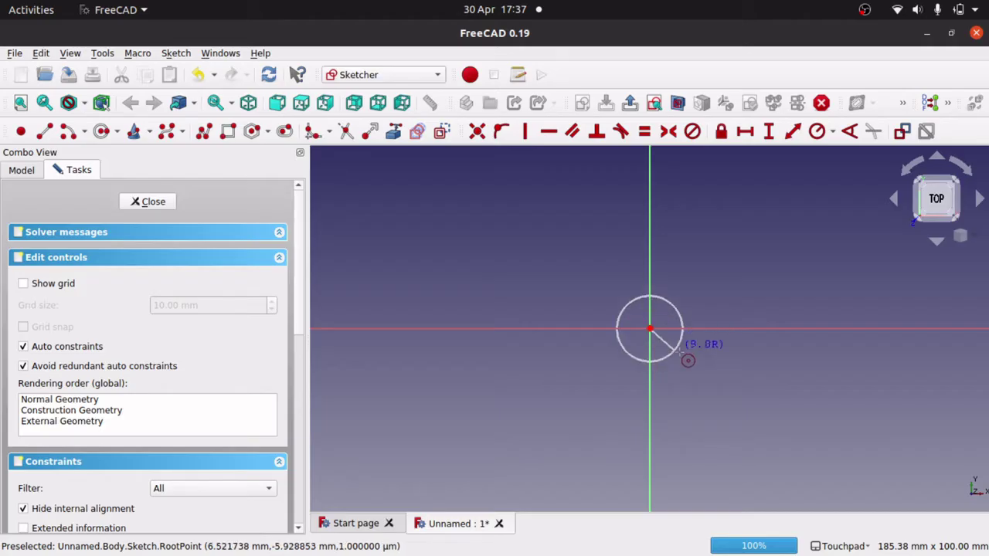
{"action": "left_click", "coordinate": [698, 365]}
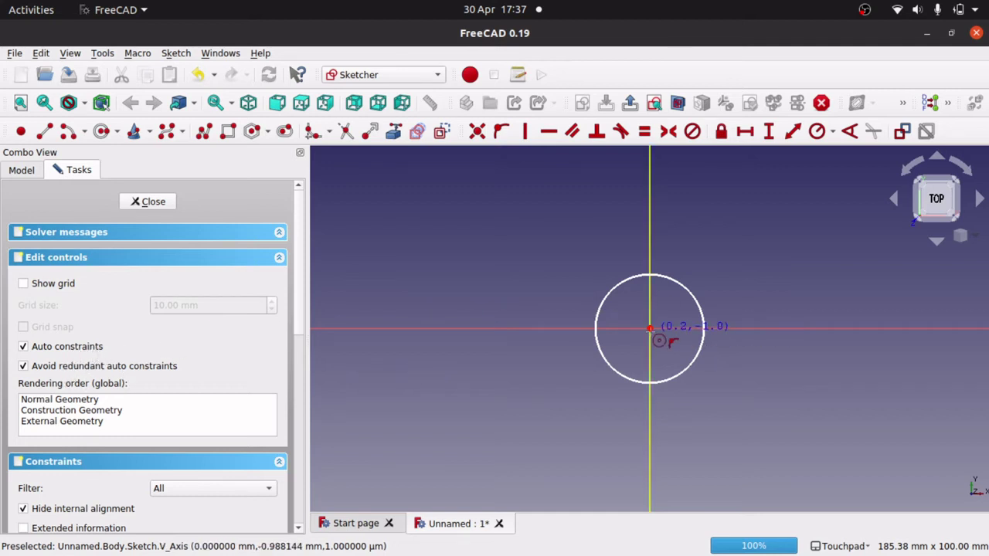
Step: Constrain the circle's diameter to 20 mm and close the sketch
{"action": "scroll", "coordinate": [700, 334], "scroll_direction": "up", "scroll_amount": 4}
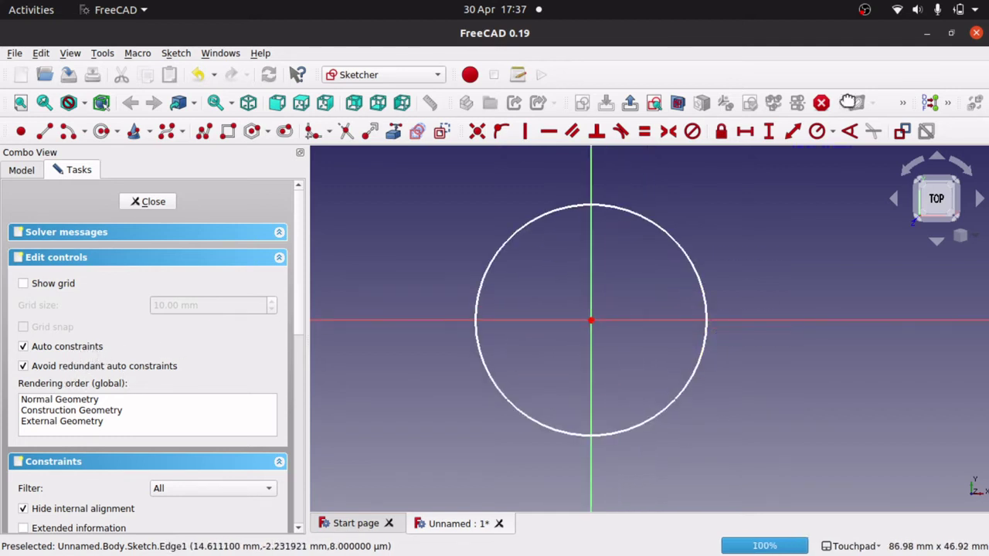
{"action": "left_click", "coordinate": [833, 131]}
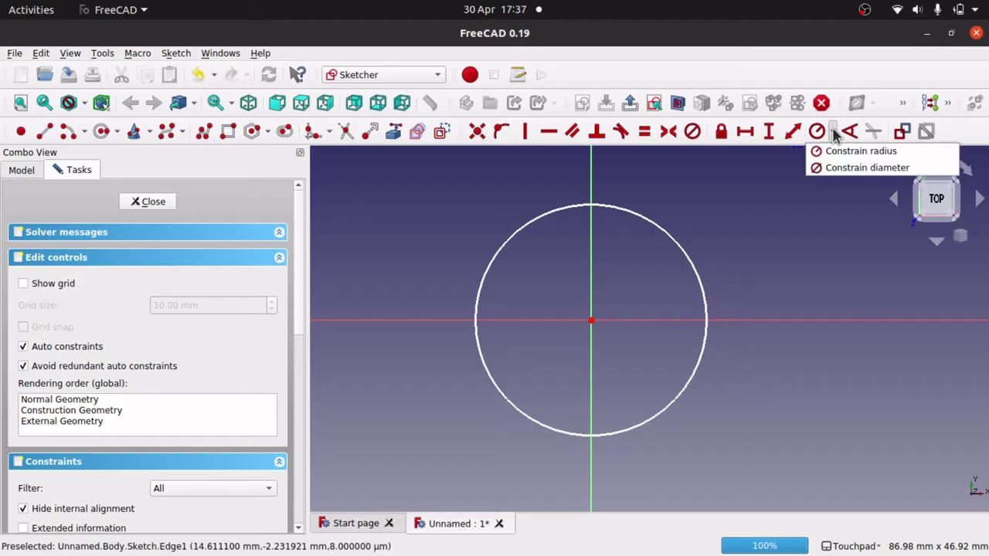
{"action": "left_click", "coordinate": [846, 168]}
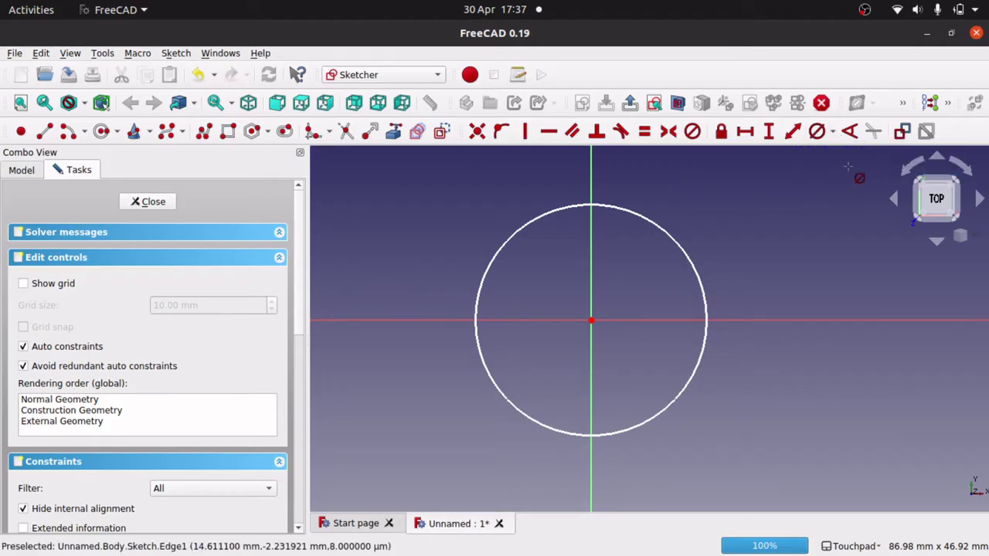
{"action": "left_click", "coordinate": [693, 270]}
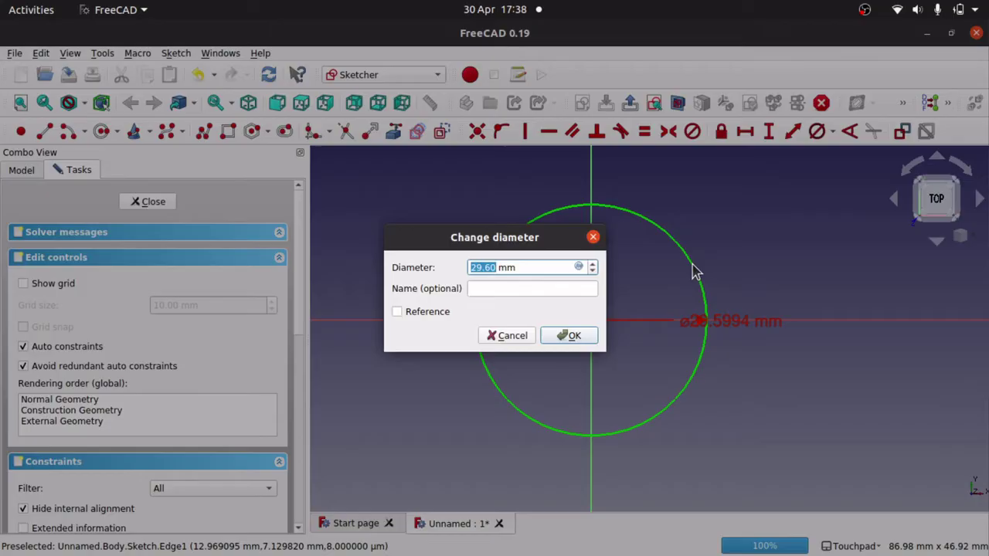
{"action": "type", "text": "20"}
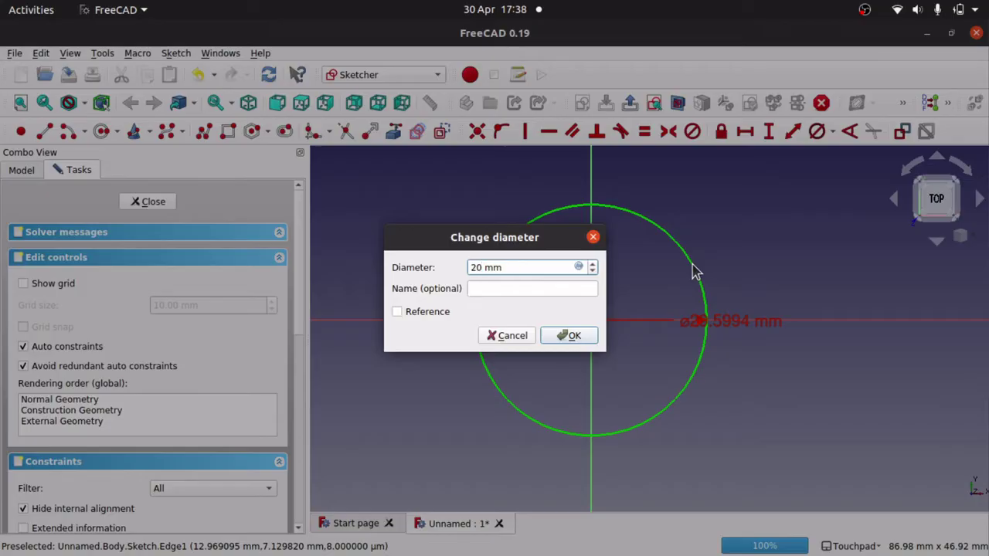
{"action": "left_click", "coordinate": [569, 337]}
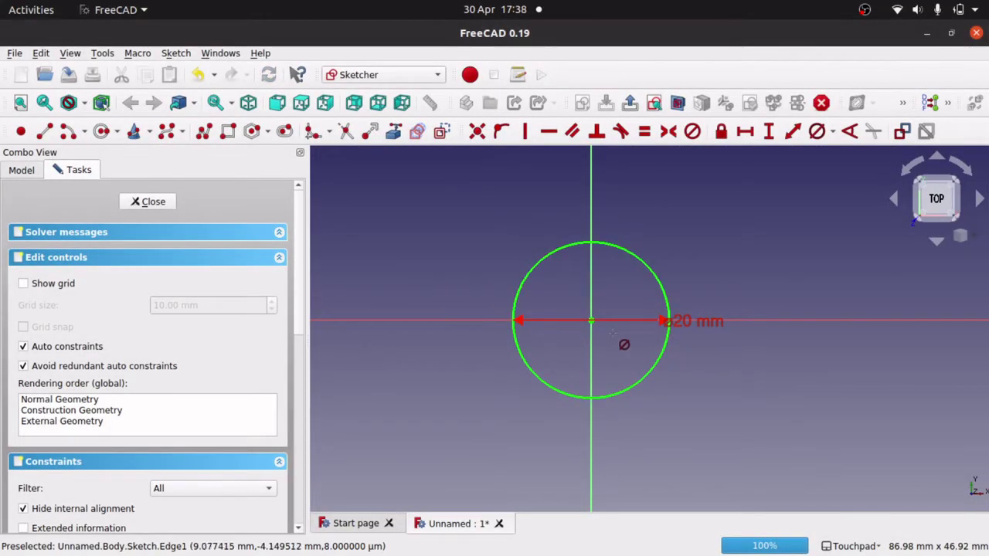
{"action": "left_click", "coordinate": [146, 201]}
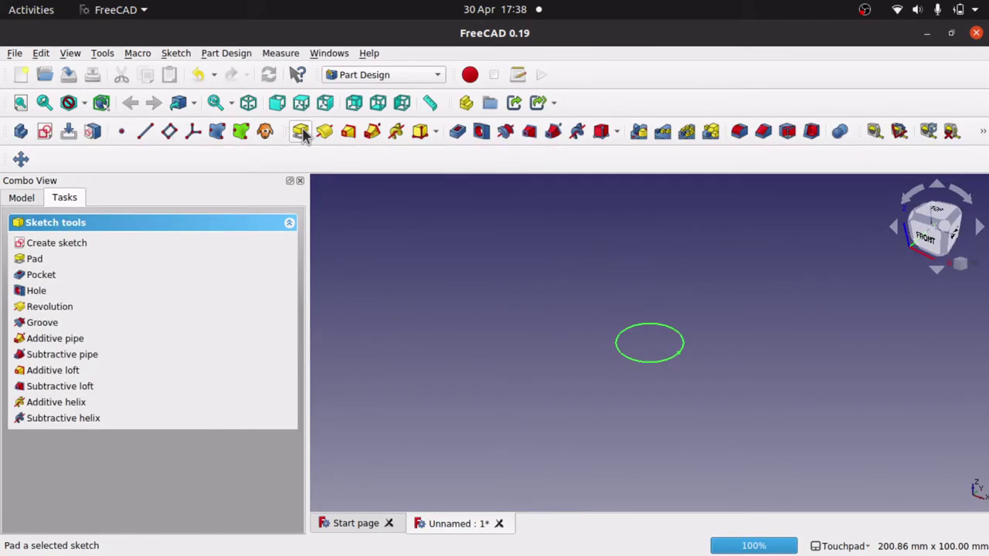
Step: Pad the circle sketch to a length of 80 mm to form the bolt shank
{"action": "left_click", "coordinate": [301, 131]}
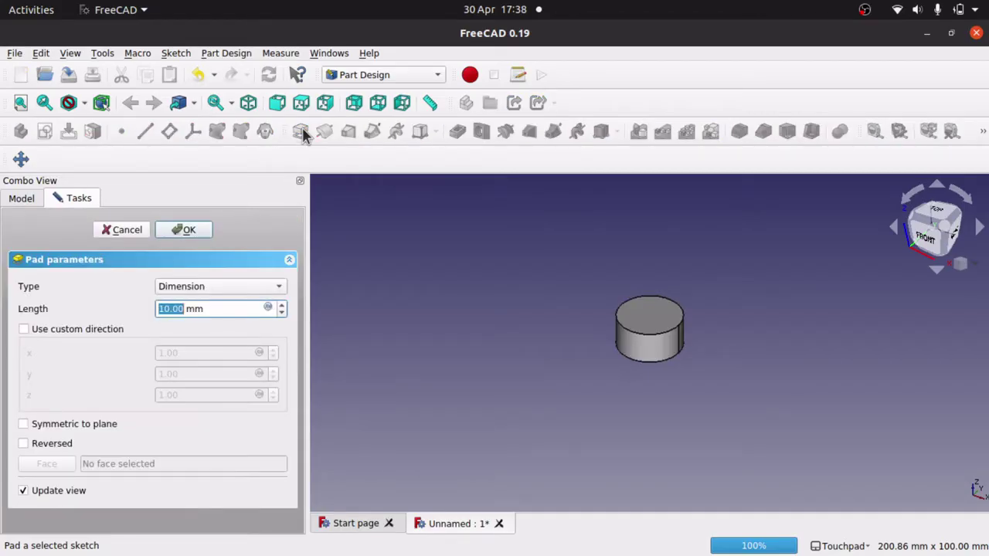
{"action": "type", "text": "50"}
{"action": "left_click", "coordinate": [128, 348]}
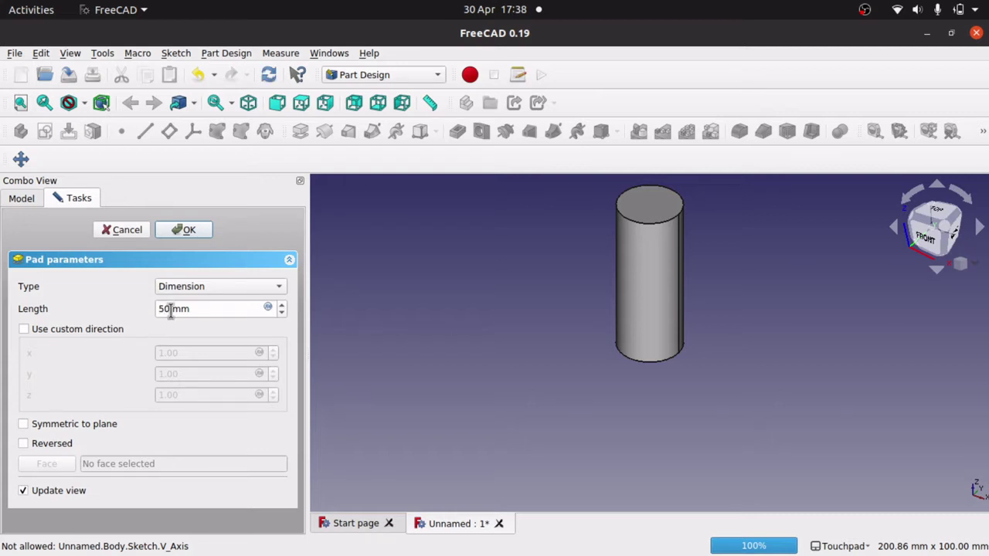
{"action": "left_click_drag", "start_coordinate": [169, 309], "coordinate": [156, 309]}
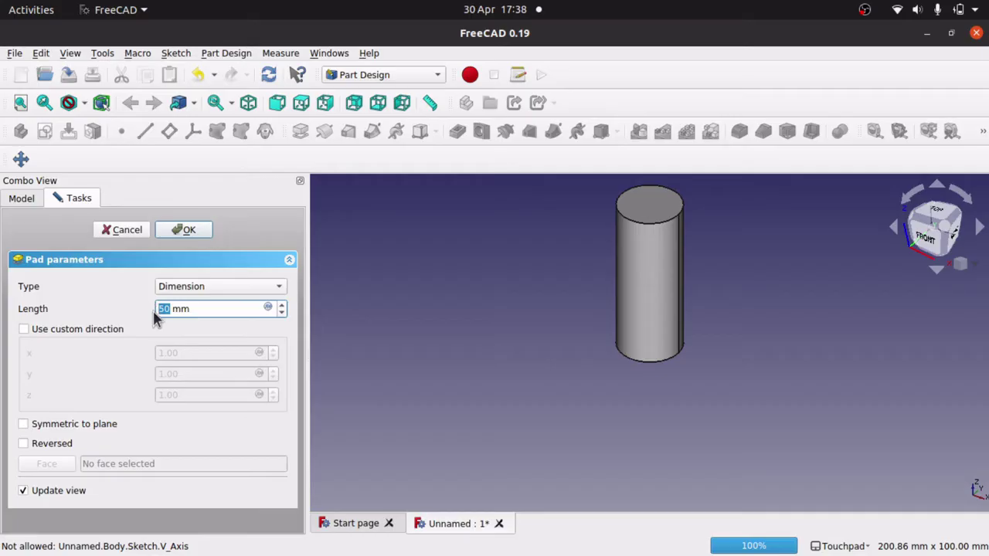
{"action": "type", "text": "80"}
{"action": "left_click", "coordinate": [108, 363]}
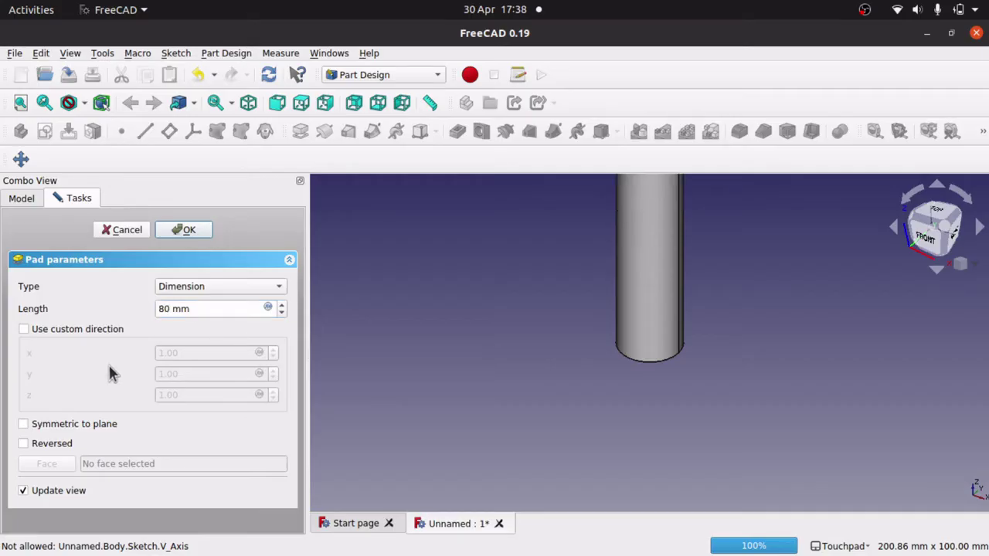
{"action": "left_click", "coordinate": [185, 233]}
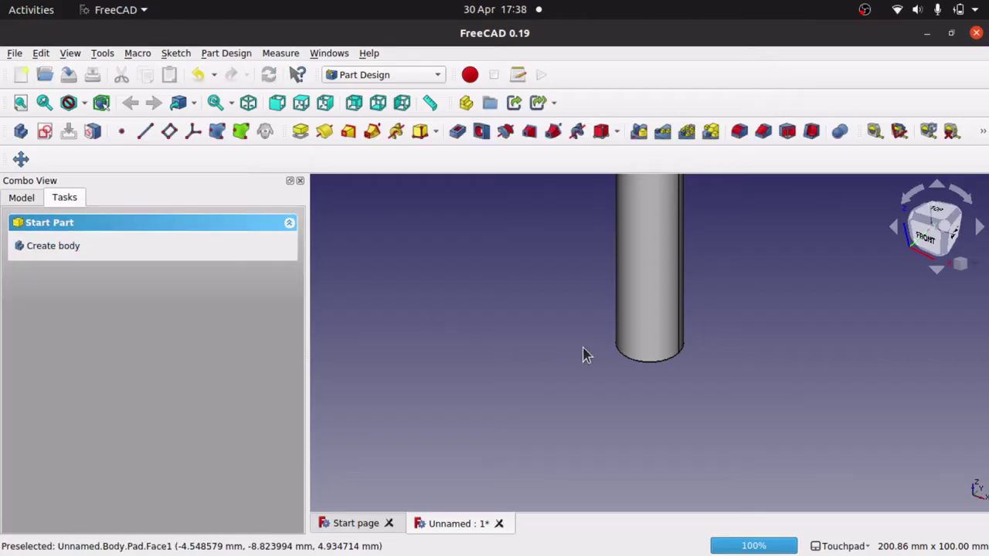
Step: Start a new sketch on the upper end face of the cylinder
{"action": "scroll", "coordinate": [584, 354], "scroll_direction": "up", "scroll_amount": 5}
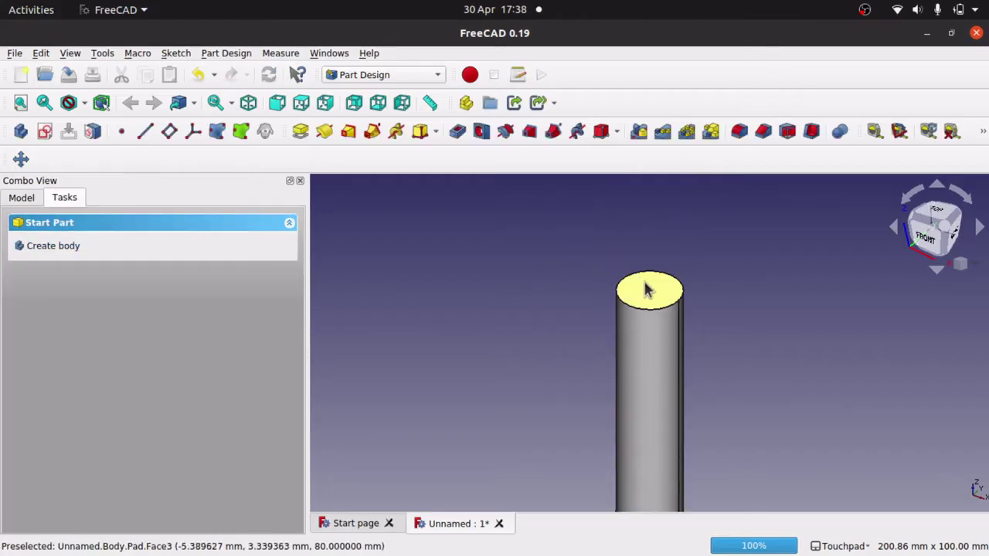
{"action": "left_click", "coordinate": [652, 295]}
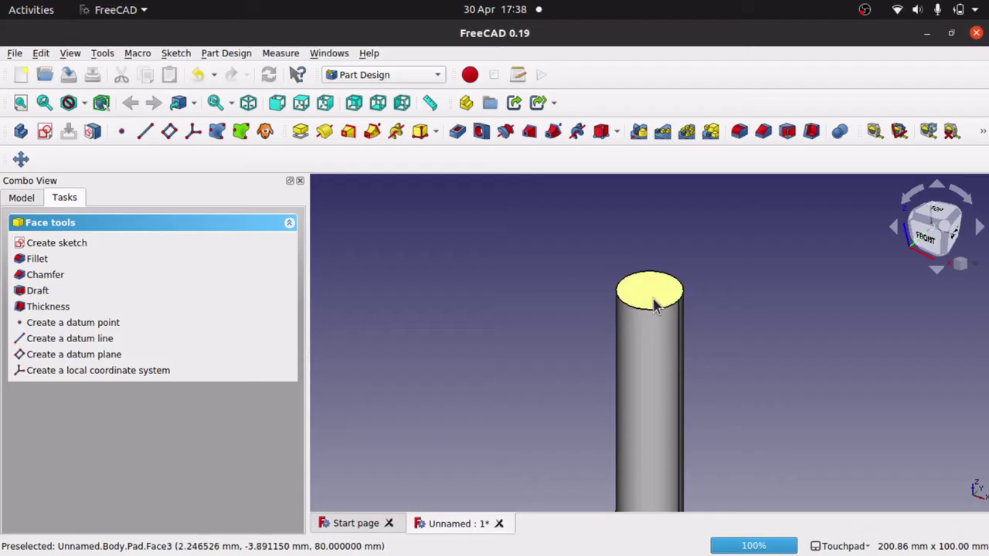
{"action": "left_click", "coordinate": [45, 133]}
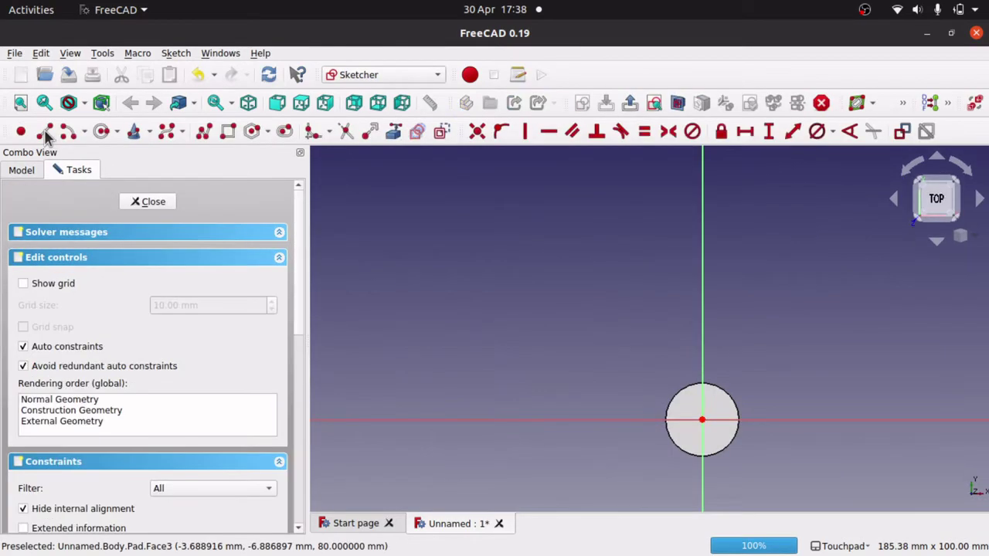
Step: Sketch a circle about 28 mm in diameter around the shank, centred on the origin
{"action": "left_click", "coordinate": [100, 133]}
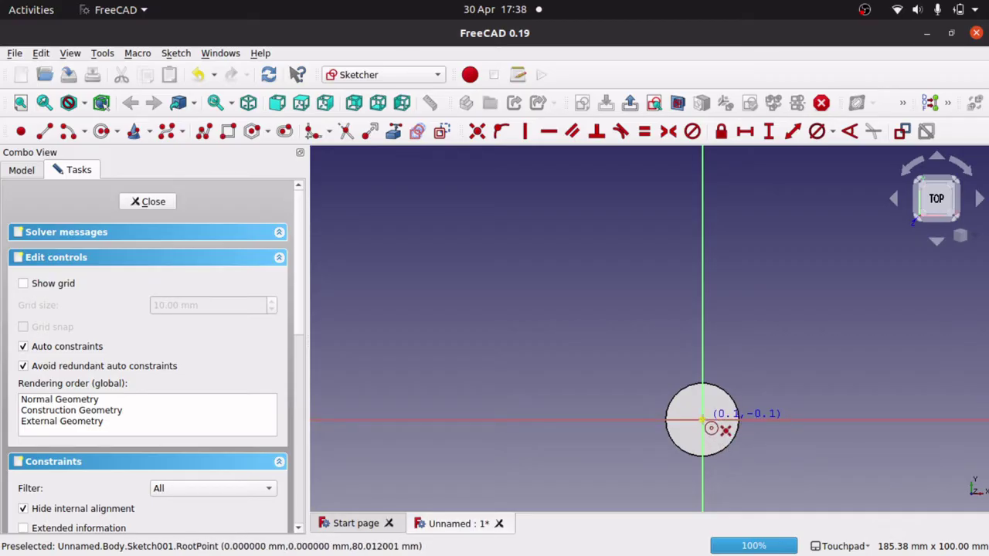
{"action": "left_click", "coordinate": [703, 421]}
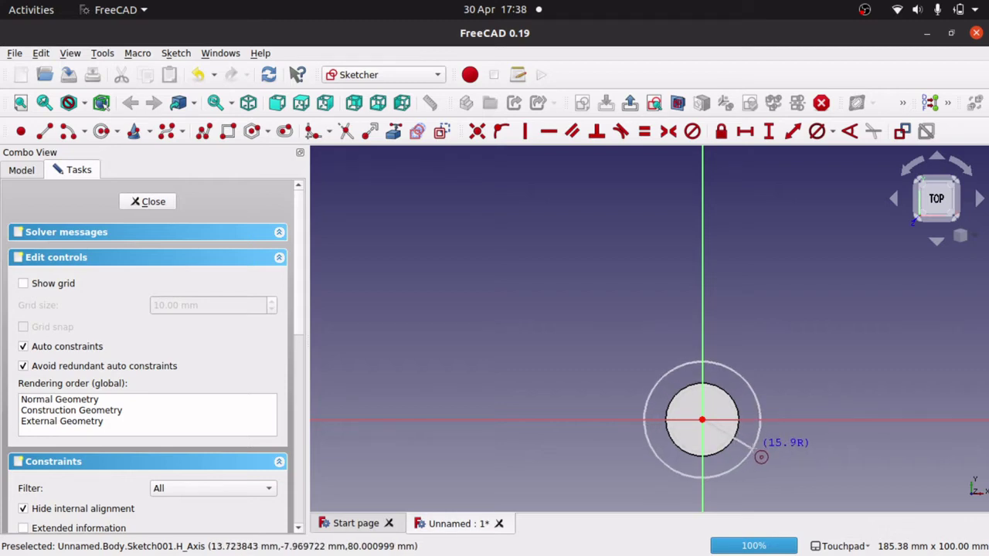
{"action": "left_click", "coordinate": [755, 451]}
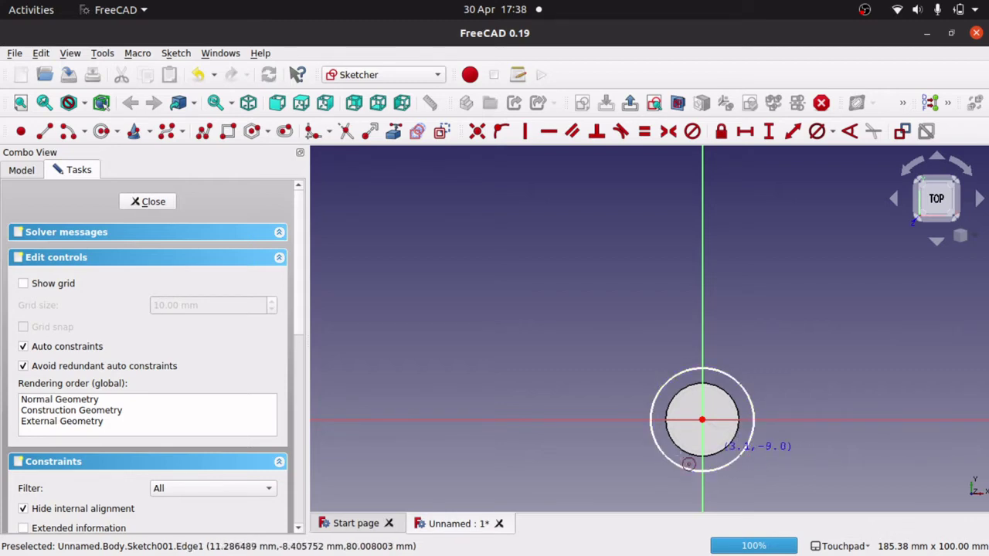
{"action": "right_click", "coordinate": [768, 431]}
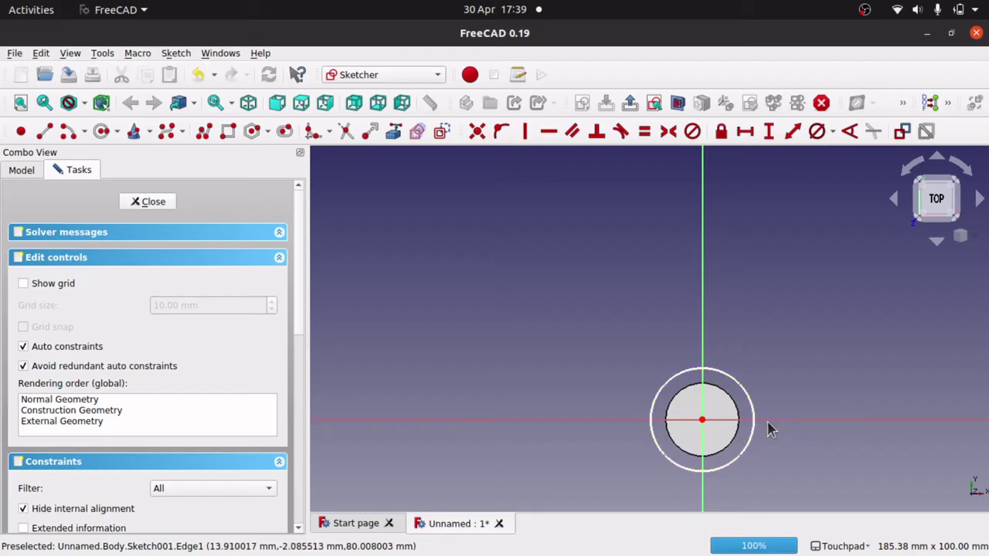
Step: Constrain the diameter of the circle around the shank to 25 mm
{"action": "left_click", "coordinate": [751, 436]}
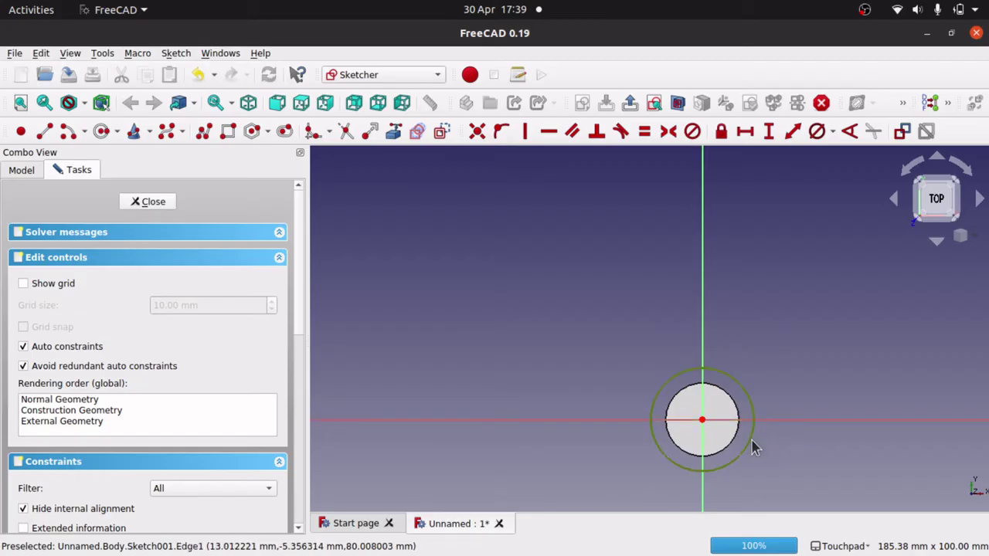
{"action": "left_click", "coordinate": [817, 130]}
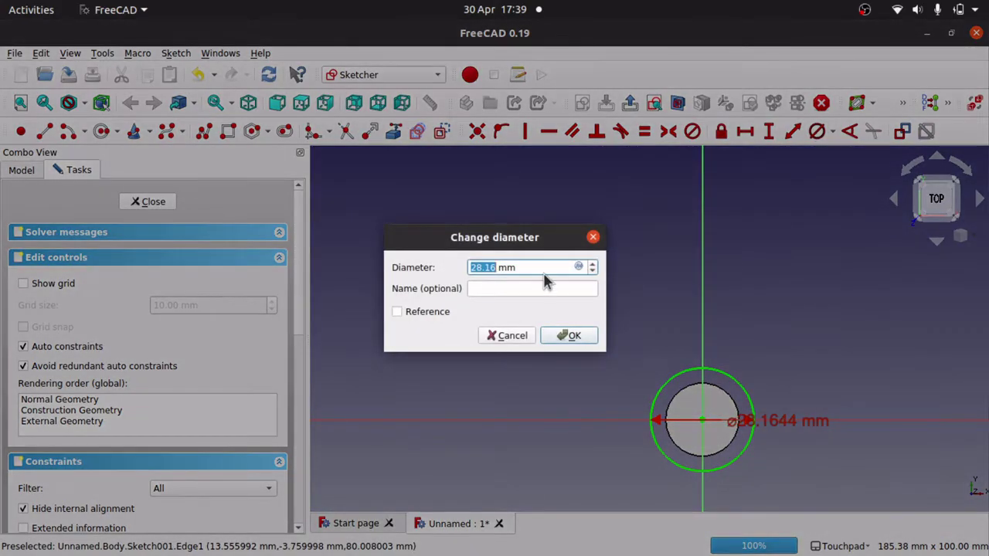
{"action": "type", "text": "2"}
{"action": "left_click", "coordinate": [570, 335]}
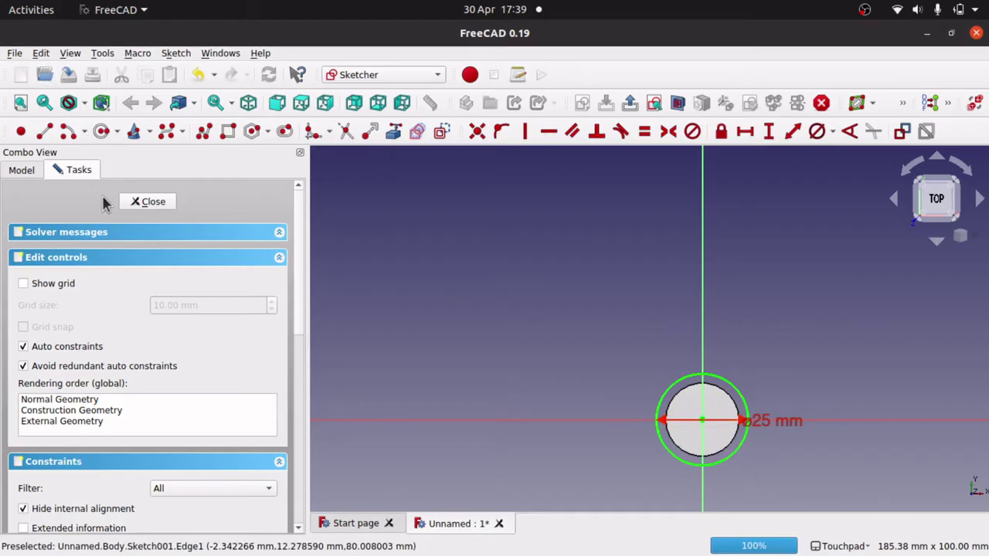
Step: Close the head sketch and pad its circle to a length of 10 mm above the shank
{"action": "left_click", "coordinate": [149, 205]}
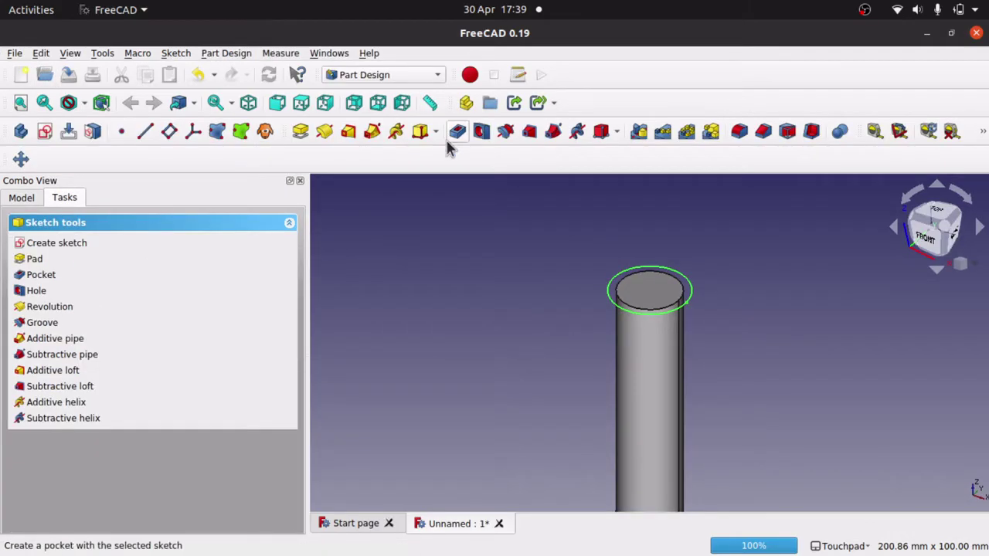
{"action": "left_click", "coordinate": [300, 132]}
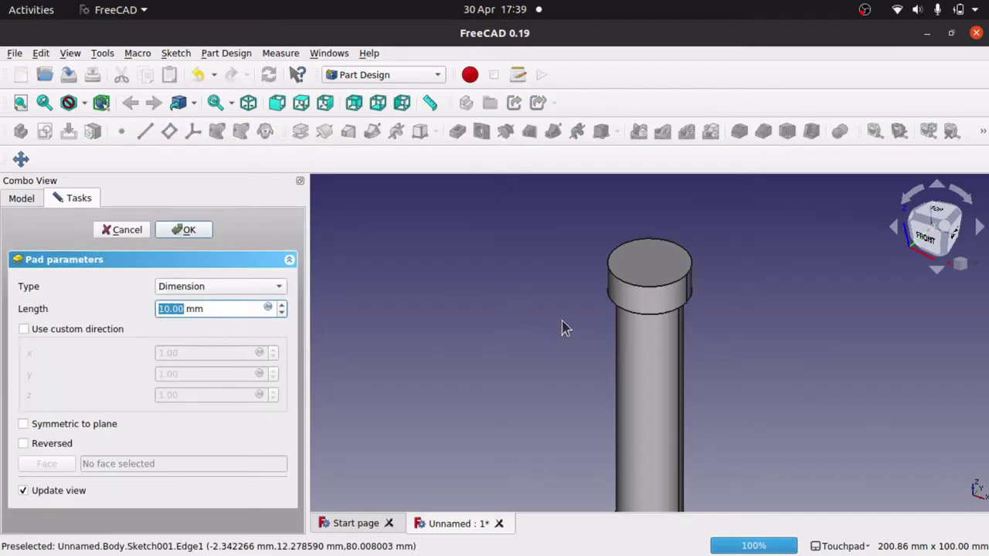
{"action": "middle_click_drag", "start_coordinate": [587, 351], "coordinate": [607, 328], "text": "alt"}
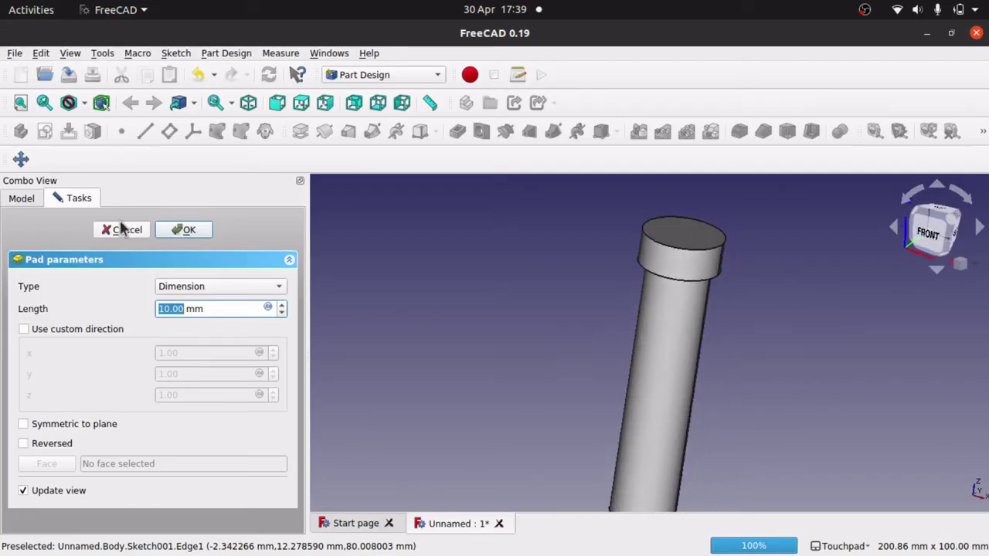
{"action": "left_click", "coordinate": [188, 229]}
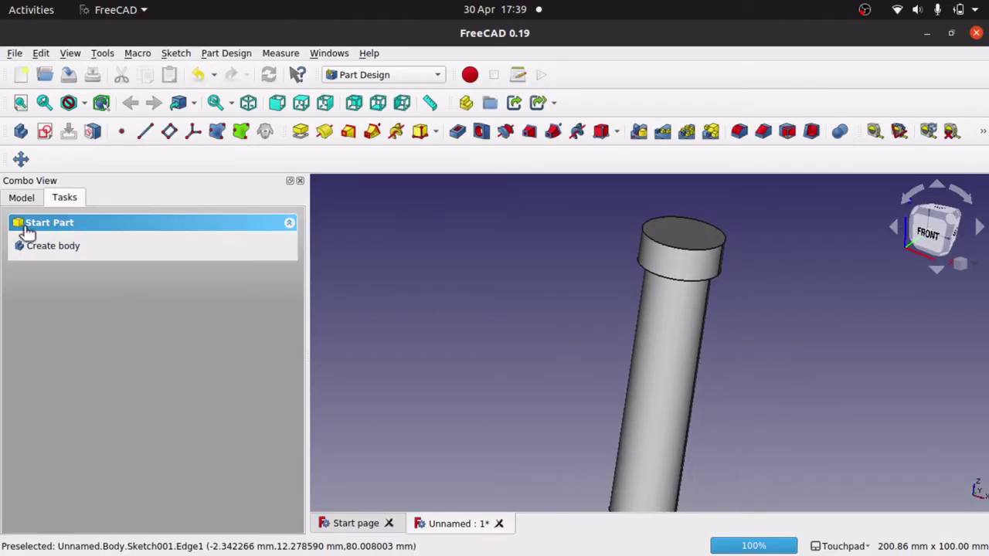
{"action": "middle_click_drag", "start_coordinate": [764, 306], "coordinate": [699, 310], "text": "alt"}
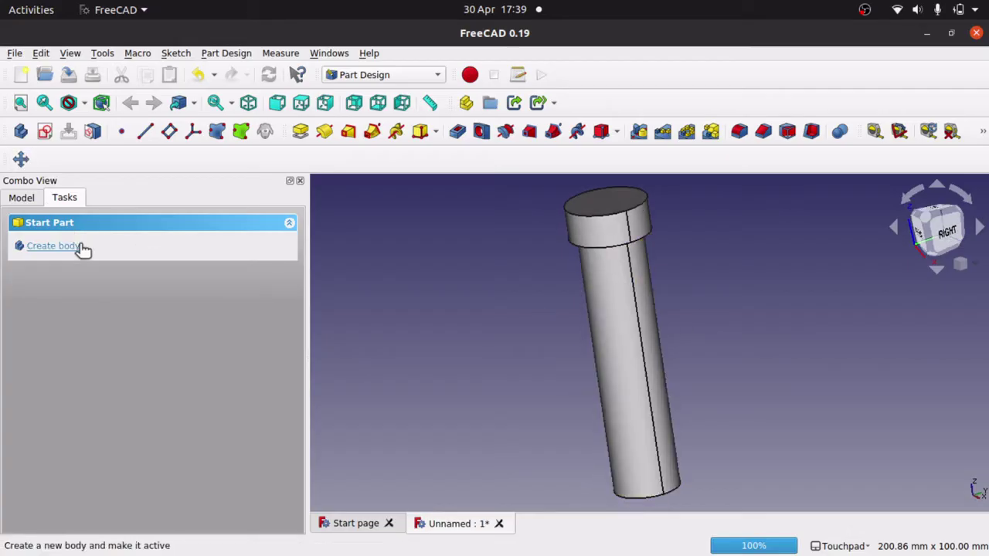
Step: Reopen the sketch of the bolt head and set the circle's diameter to 30 mm
{"action": "left_click", "coordinate": [29, 199]}
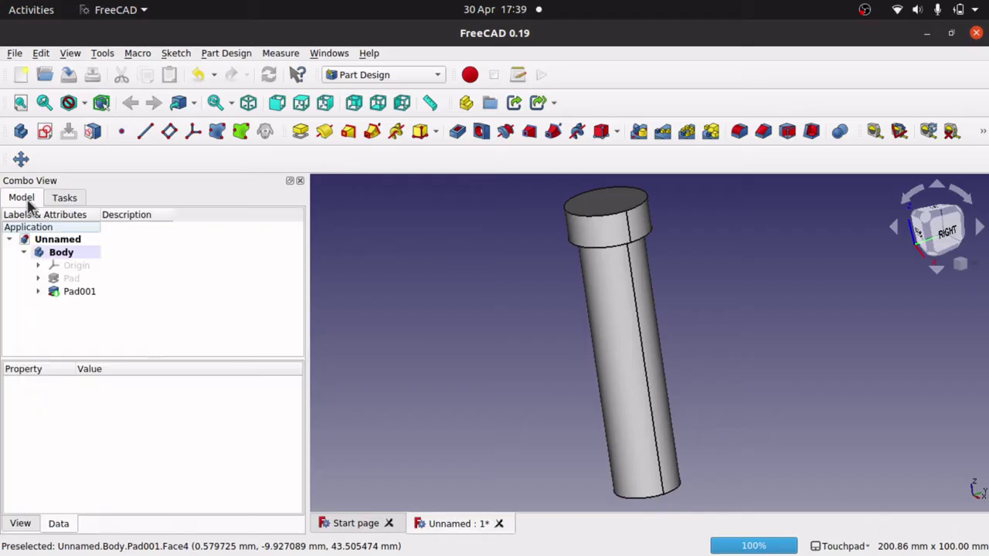
{"action": "left_click", "coordinate": [39, 291]}
{"action": "left_click", "coordinate": [96, 306]}
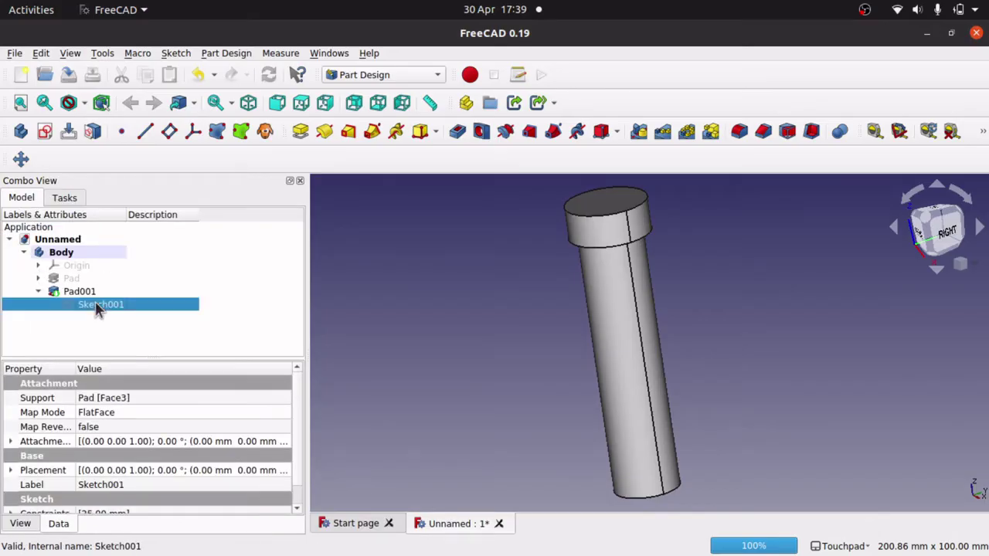
{"action": "double_click", "coordinate": [113, 307]}
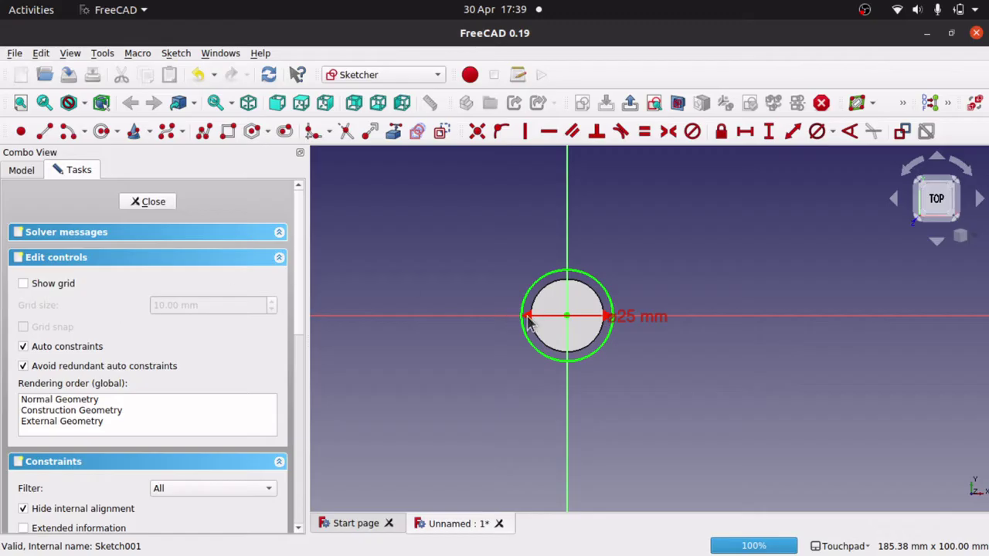
{"action": "double_click", "coordinate": [625, 327]}
{"action": "type", "text": "30"}
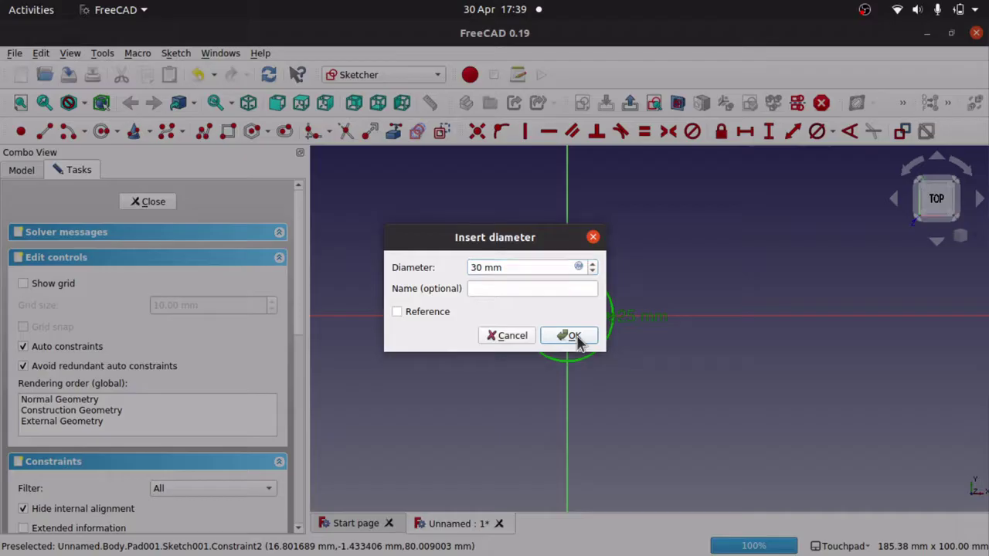
{"action": "left_click", "coordinate": [569, 335]}
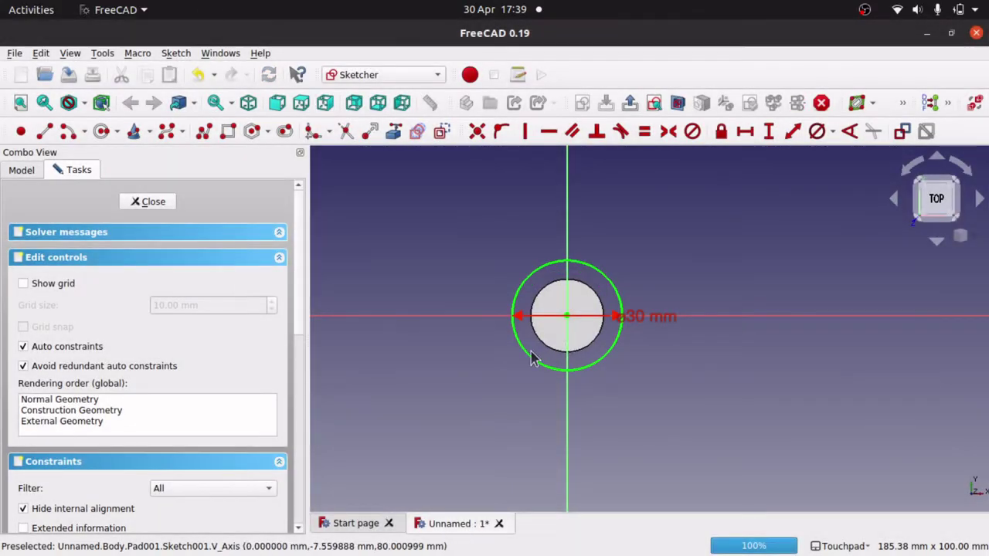
{"action": "left_click", "coordinate": [150, 202]}
{"action": "left_click_drag", "start_coordinate": [530, 302], "coordinate": [580, 298], "text": "alt"}
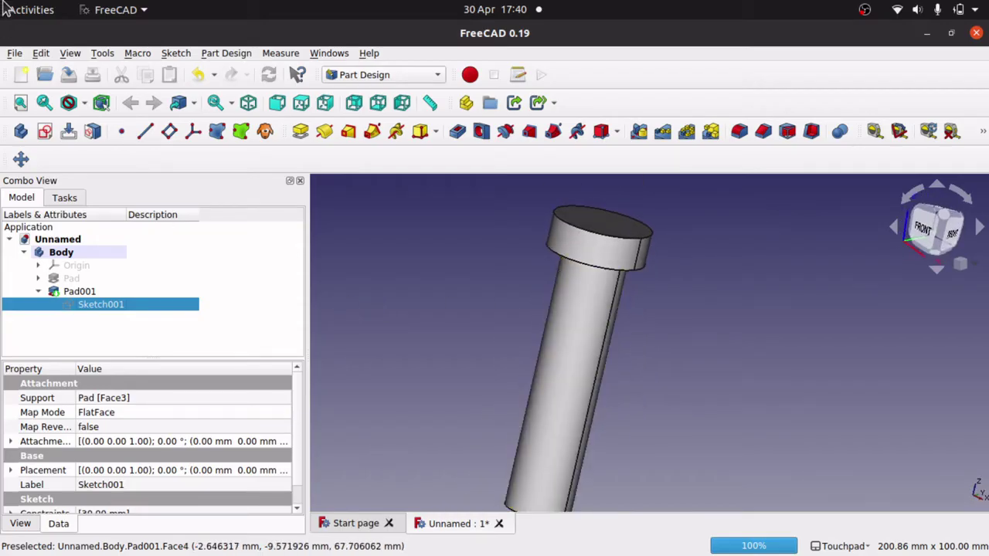
Step: Start saving the document and create a folder named SpringAssembly inside the MechanicalMovement folder
{"action": "left_click", "coordinate": [17, 54]}
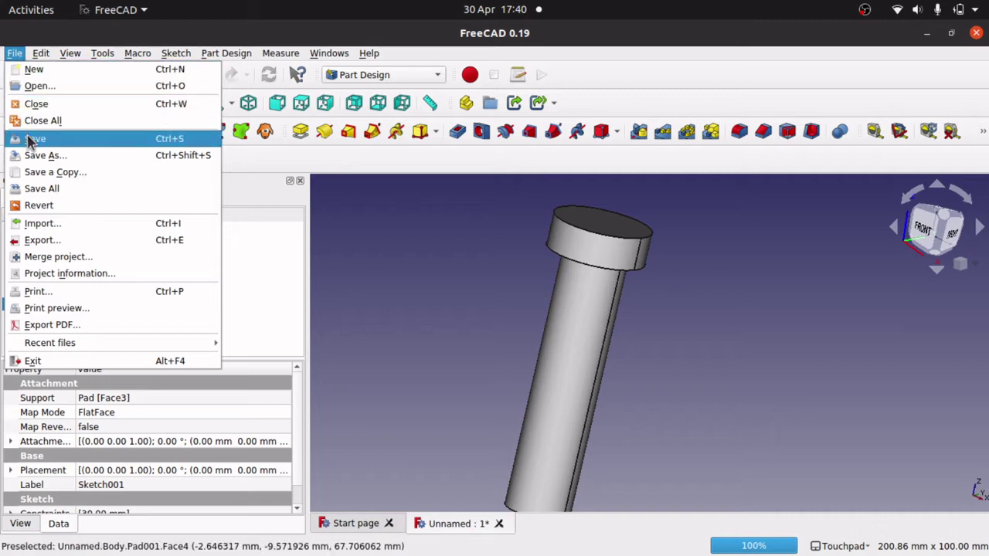
{"action": "left_click", "coordinate": [53, 140]}
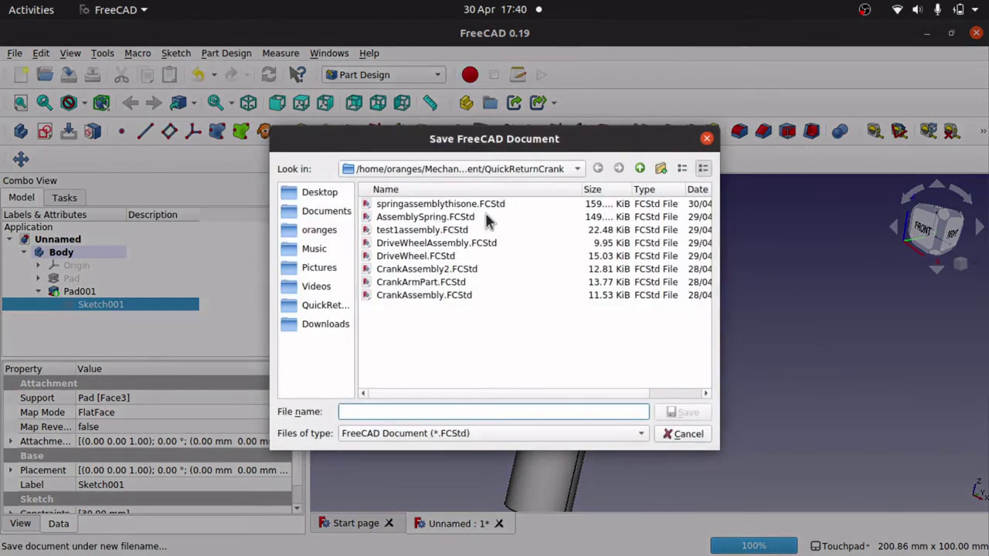
{"action": "left_click", "coordinate": [638, 168]}
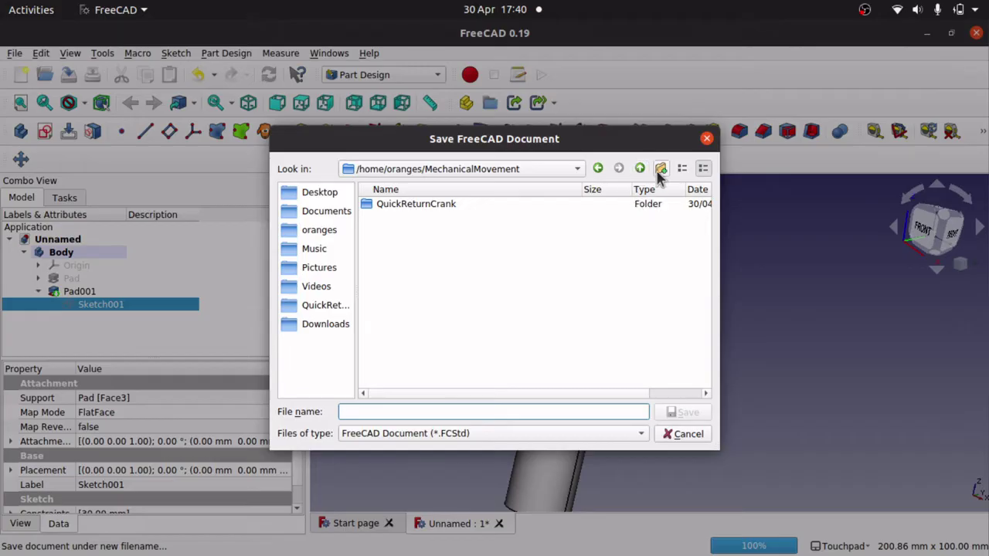
{"action": "left_click", "coordinate": [658, 170]}
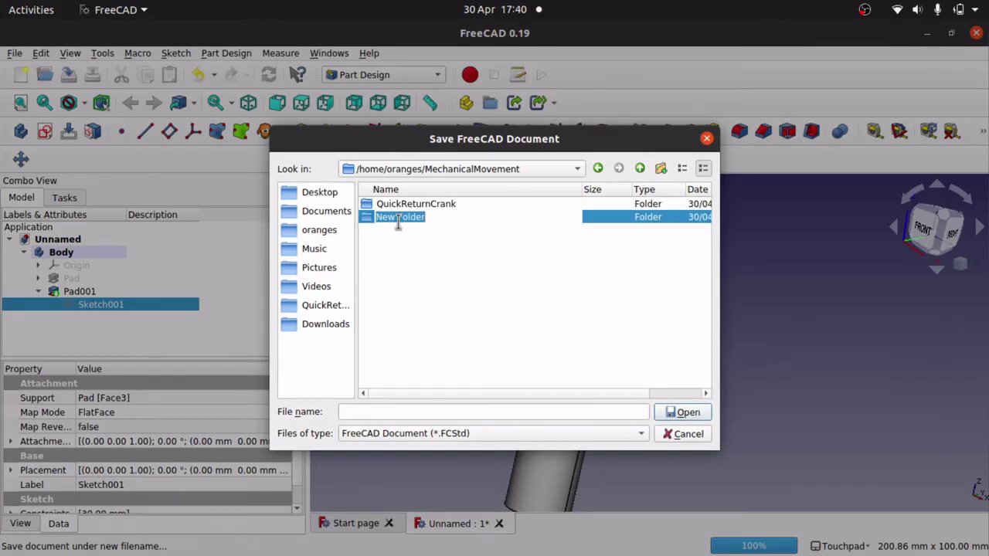
{"action": "type", "text": "SpringAssem"}
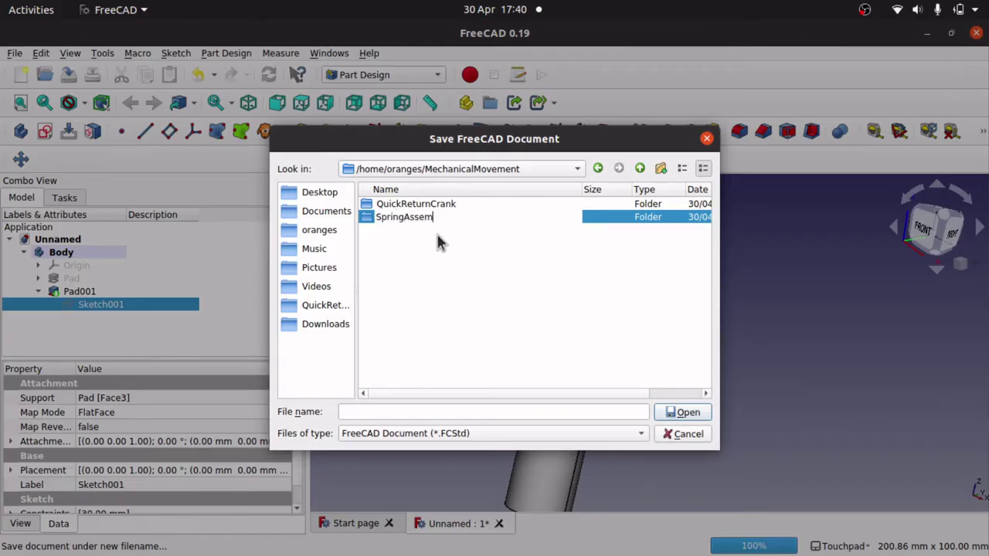
{"action": "type", "text": "bly"}
{"action": "key", "text": "Return"}
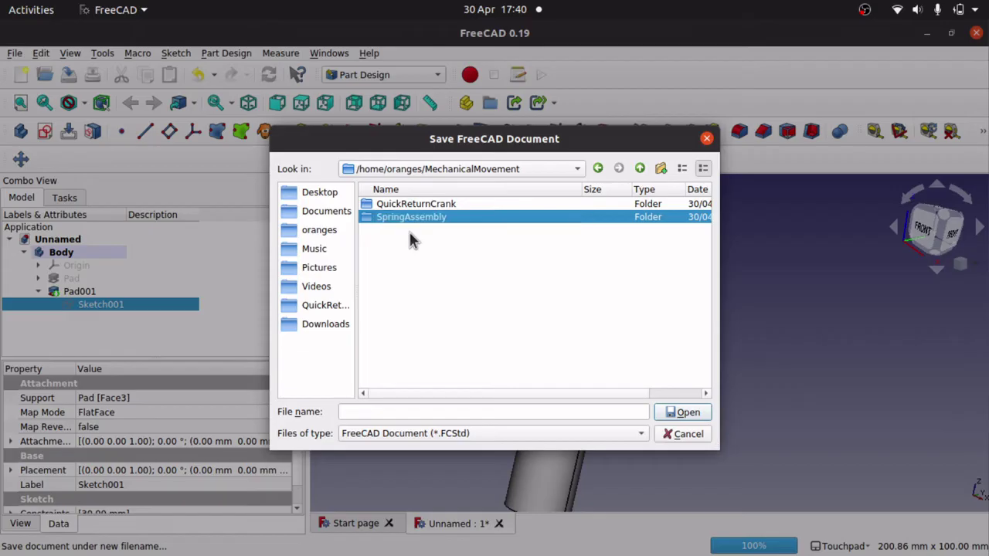
Step: Save the document as Bolt in the SpringAssembly folder and dismiss the message dialog
{"action": "double_click", "coordinate": [400, 219]}
{"action": "left_click", "coordinate": [448, 411]}
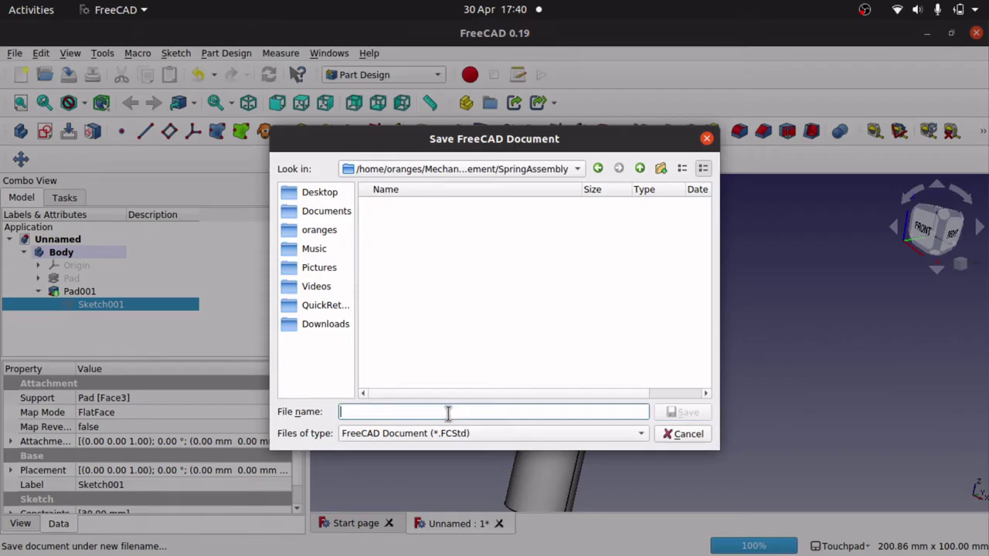
{"action": "type", "text": "Bolt"}
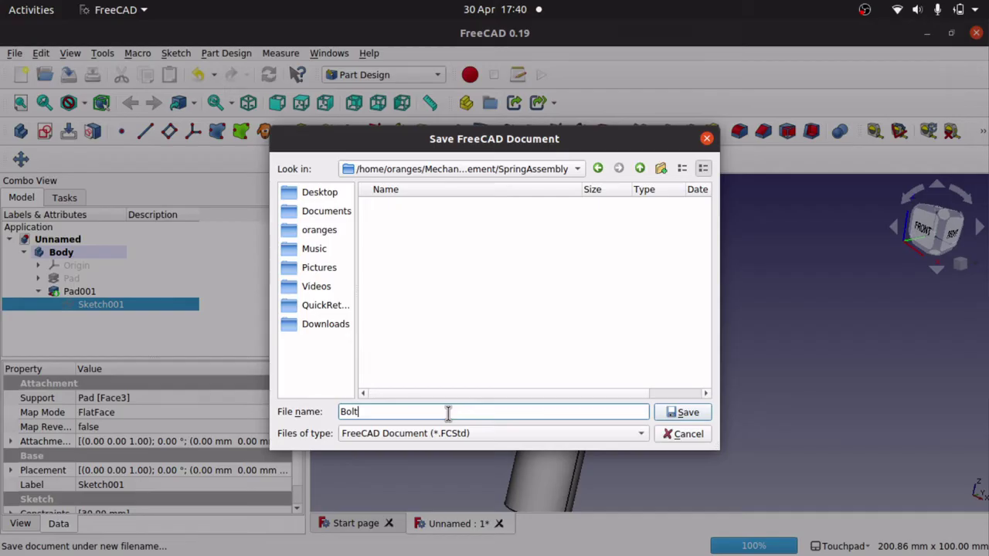
{"action": "key", "text": "Return"}
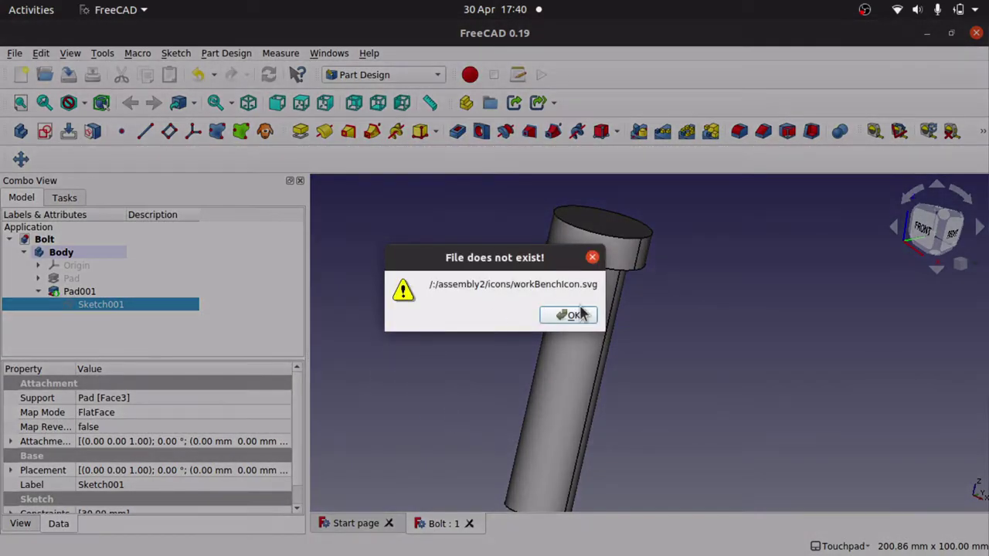
{"action": "left_click", "coordinate": [578, 313]}
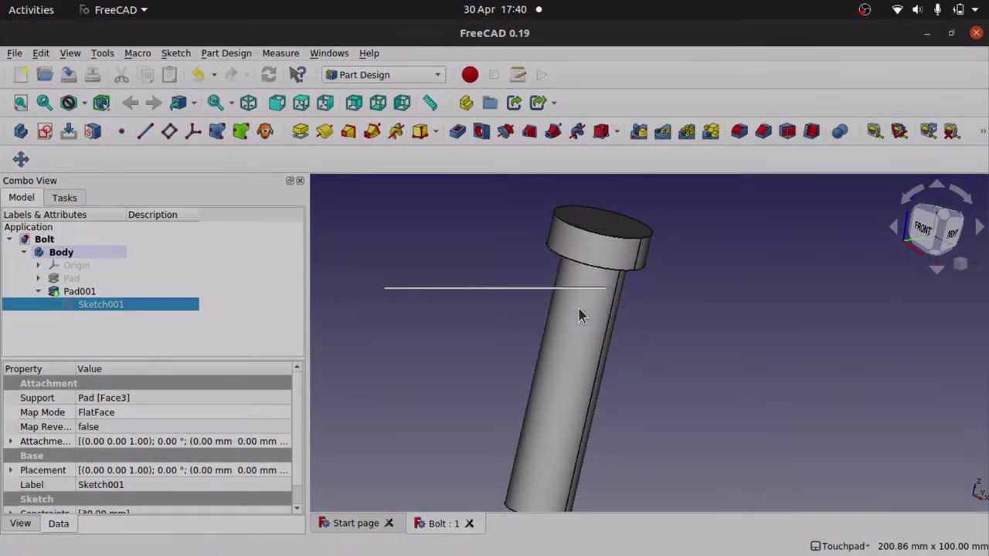
Step: Create a new part in the Bolt document and move the bolt's body into it
{"action": "left_click", "coordinate": [25, 253]}
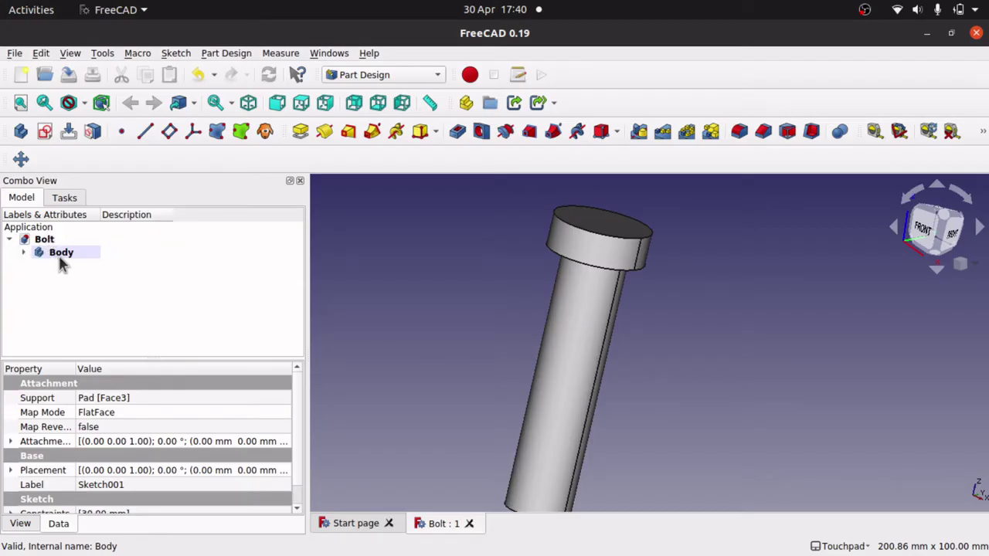
{"action": "left_click", "coordinate": [75, 259]}
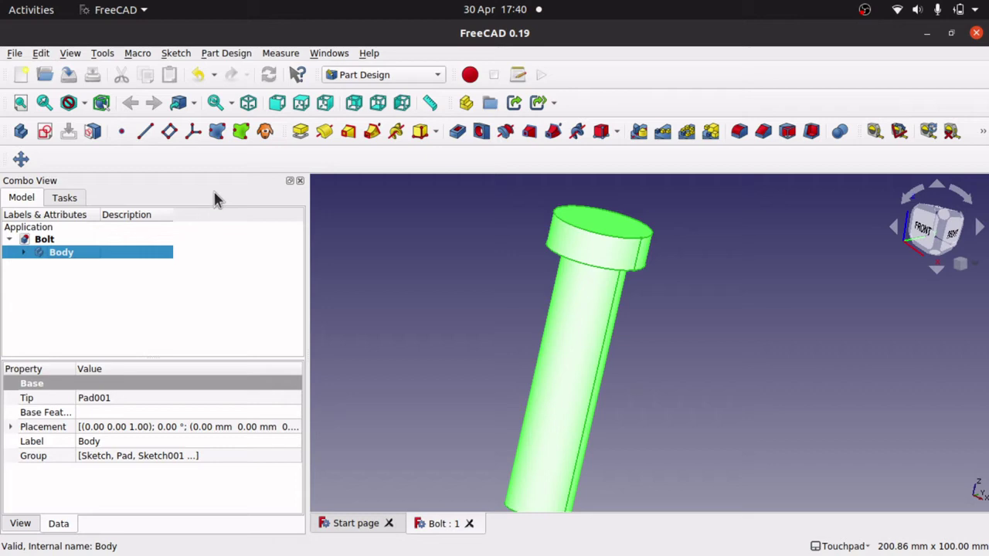
{"action": "left_click", "coordinate": [466, 104]}
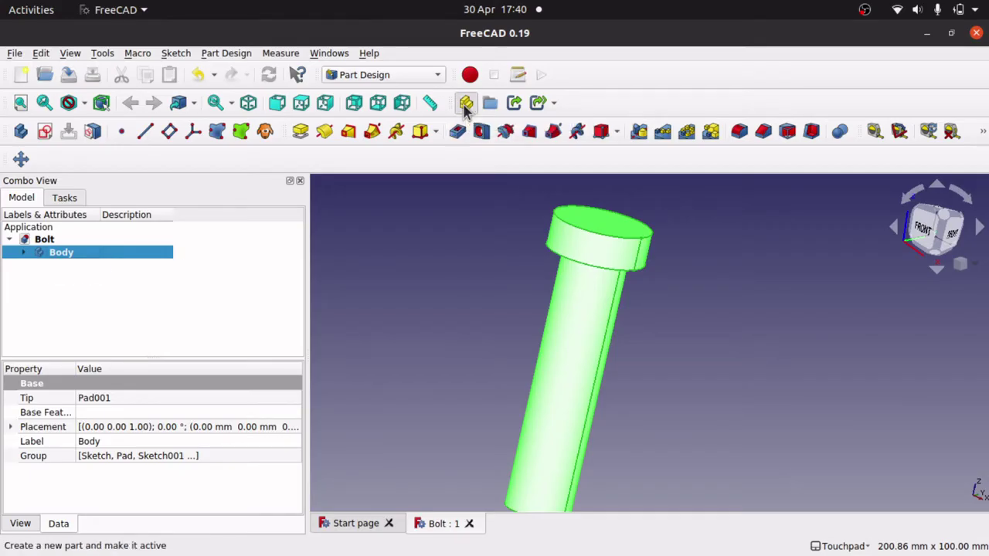
{"action": "mouse_move", "coordinate": [68, 253]}
{"action": "left_mouse_down"}
{"action": "mouse_move", "coordinate": [95, 254]}
{"action": "mouse_move", "coordinate": [77, 261]}
{"action": "left_mouse_up"}
Step: Rename the new part to BoltPart
{"action": "left_click", "coordinate": [61, 253]}
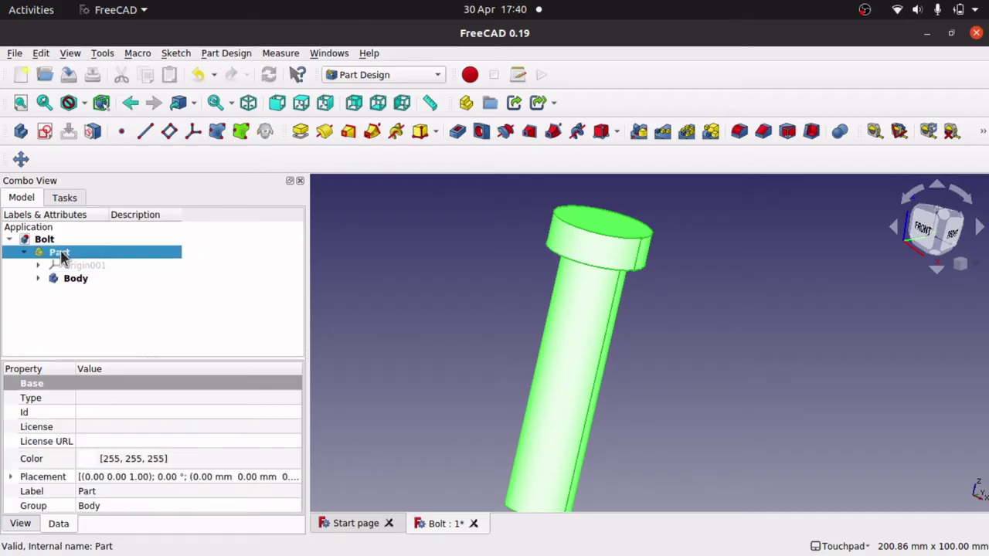
{"action": "right_click", "coordinate": [60, 252]}
{"action": "left_click", "coordinate": [103, 496]}
{"action": "key", "text": "Return"}
Step: Rename the body inside BoltPart to BoltBody and save the Bolt document
{"action": "right_click", "coordinate": [77, 281]}
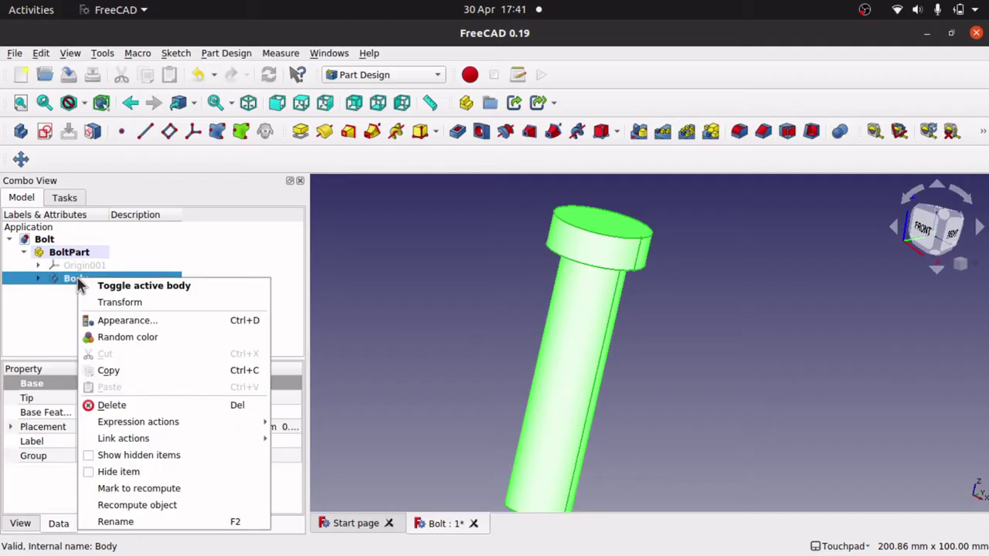
{"action": "left_click", "coordinate": [105, 522]}
{"action": "key", "text": "Home"}
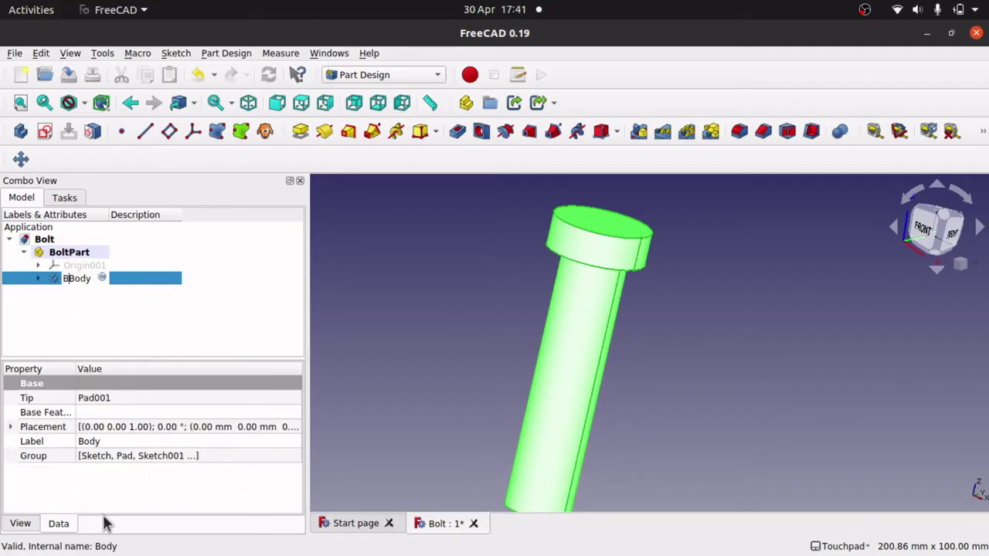
{"action": "key", "text": "Return"}
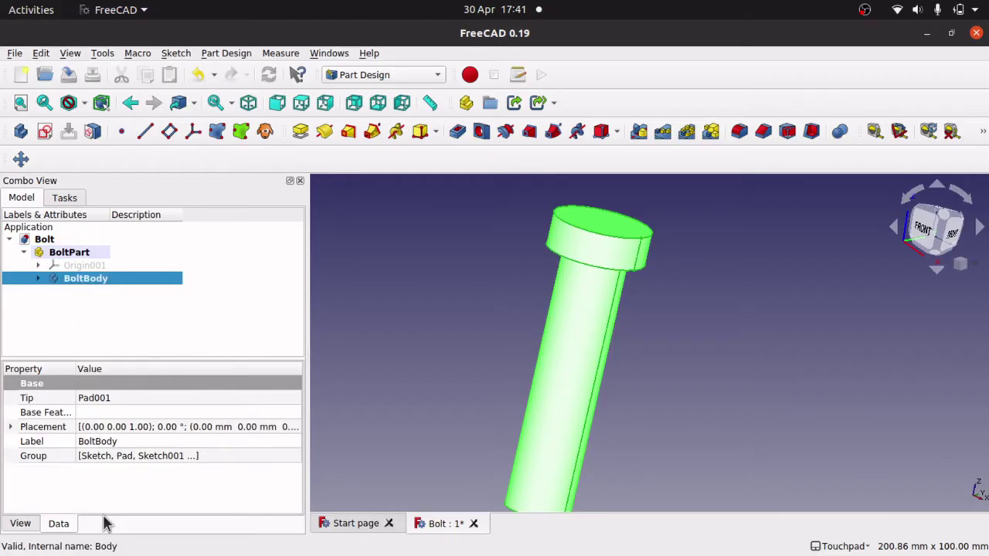
{"action": "left_click", "coordinate": [172, 331]}
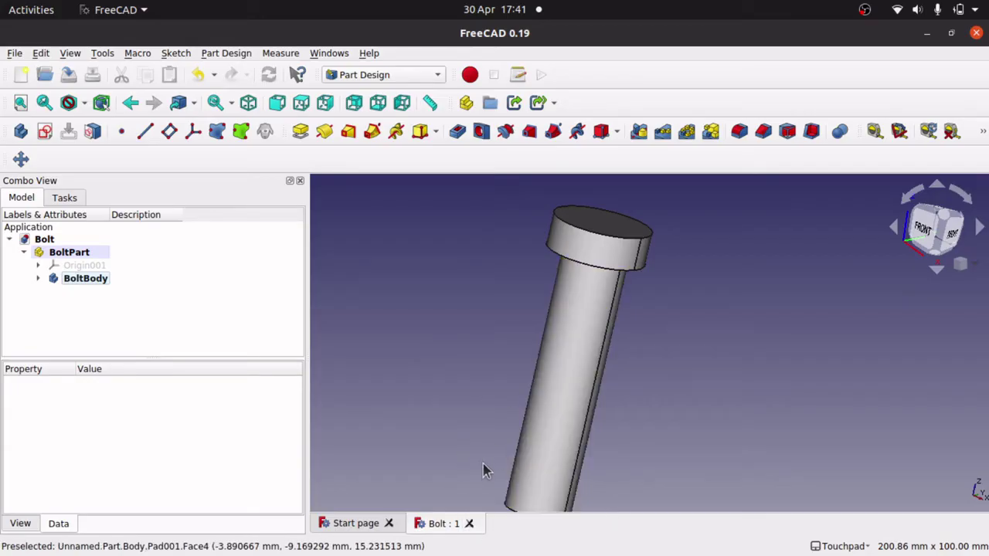
{"action": "key", "text": "Left"}
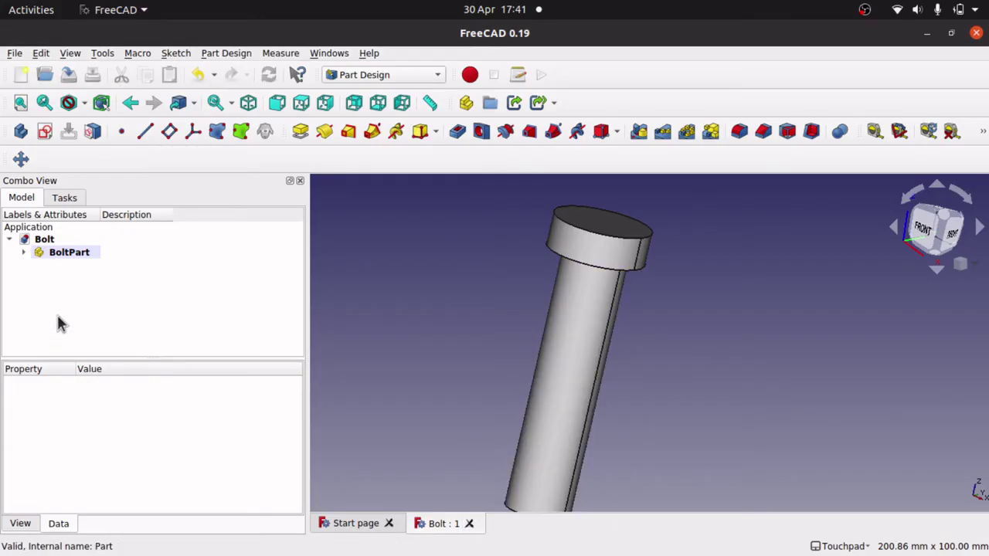
Step: Create a new empty document and add a body to it
{"action": "left_click", "coordinate": [18, 76]}
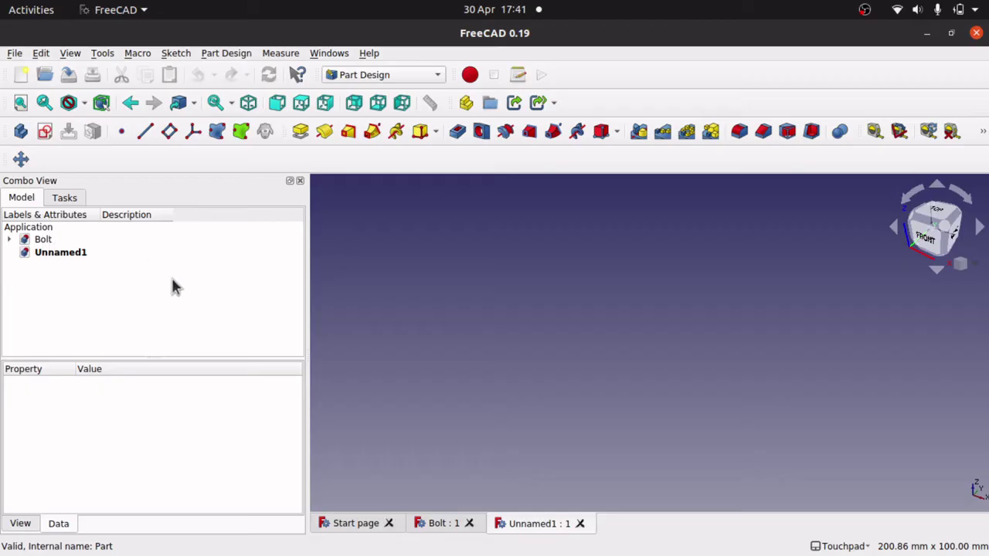
{"action": "left_click", "coordinate": [48, 252]}
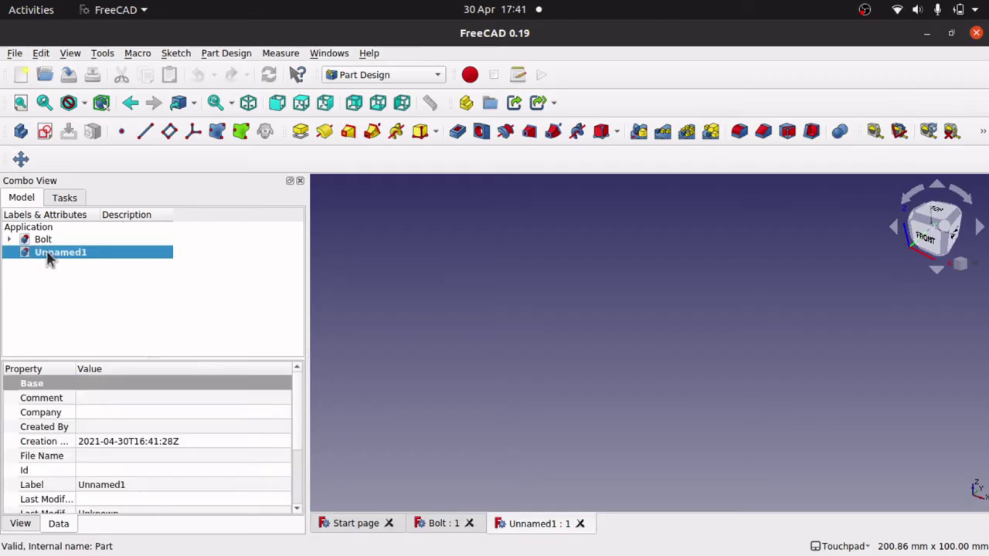
{"action": "left_click", "coordinate": [21, 131]}
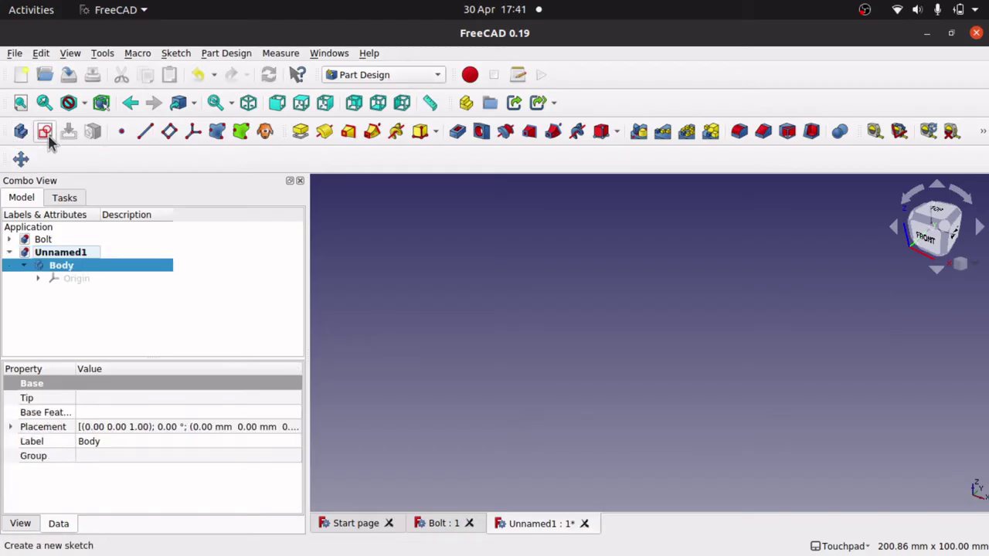
Step: Start a sketch on the XY plane and draw a circle about 27 mm in diameter centred on the origin
{"action": "left_click", "coordinate": [46, 135]}
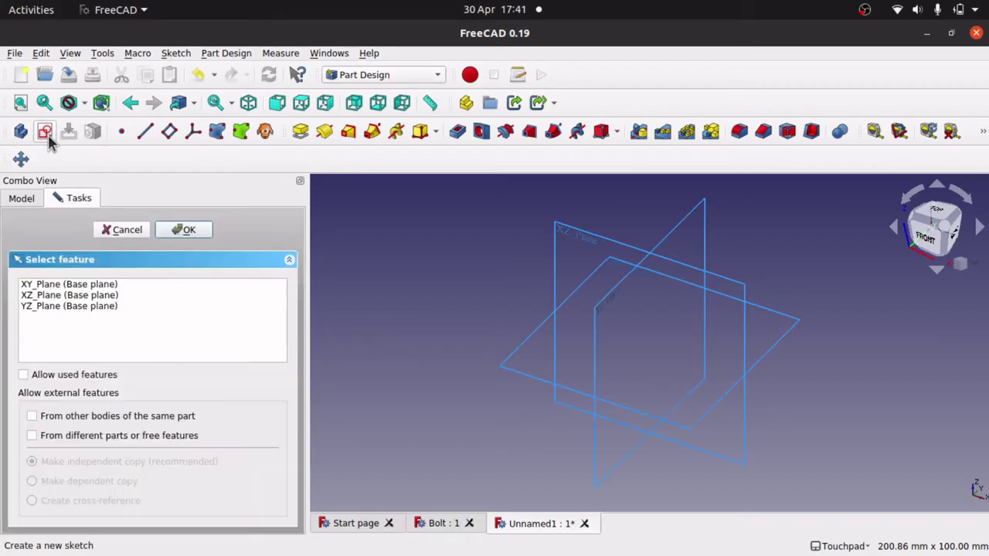
{"action": "left_click", "coordinate": [87, 285]}
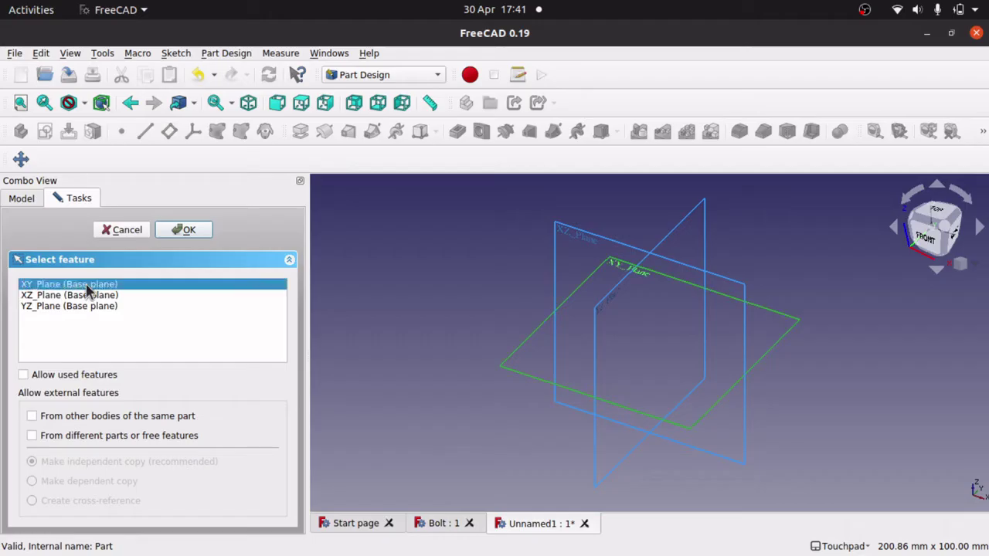
{"action": "left_click", "coordinate": [186, 230]}
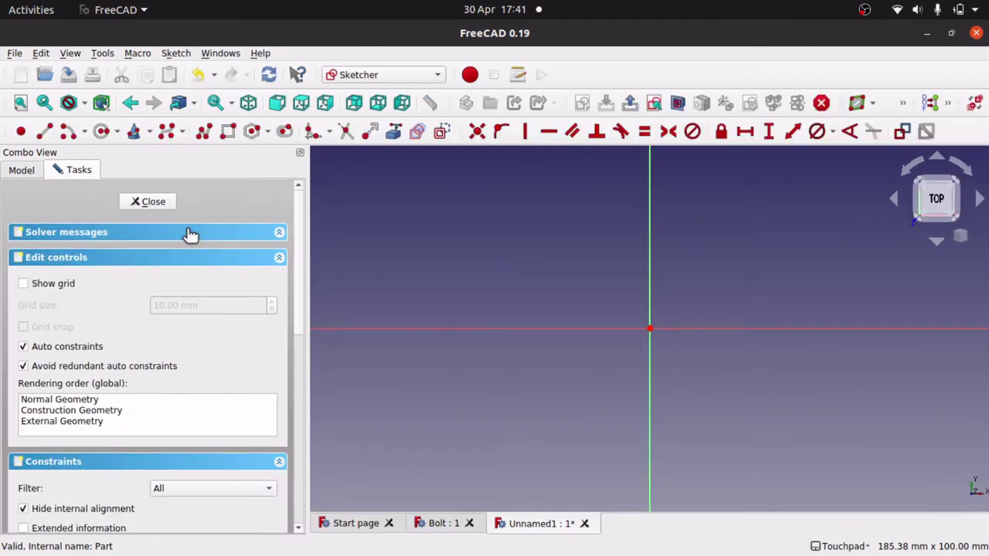
{"action": "left_click", "coordinate": [102, 132]}
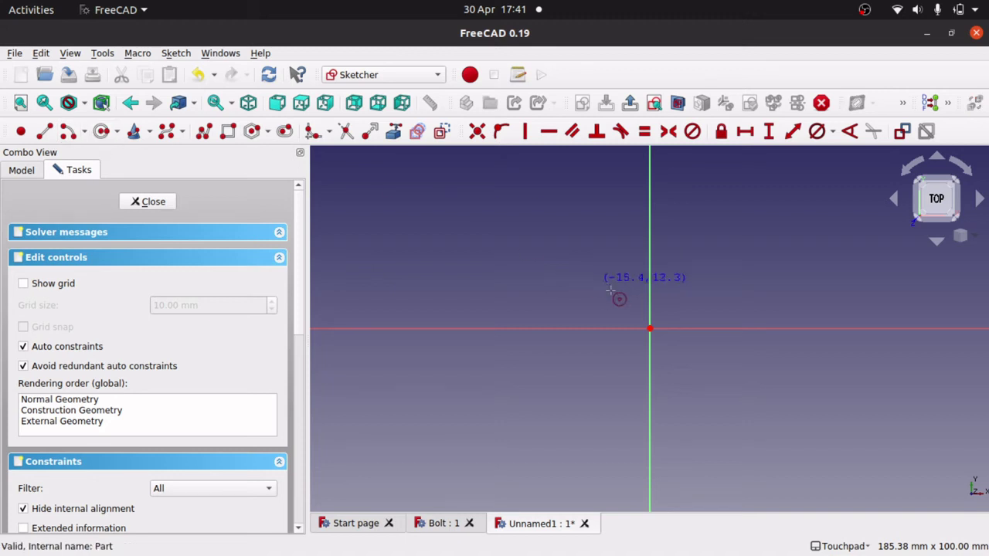
{"action": "left_click", "coordinate": [650, 330]}
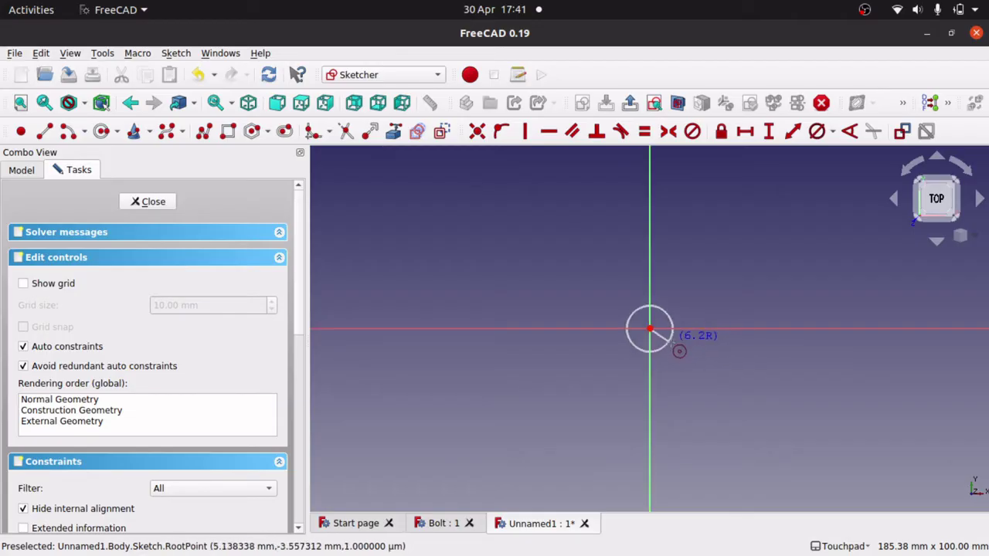
{"action": "left_click", "coordinate": [699, 364]}
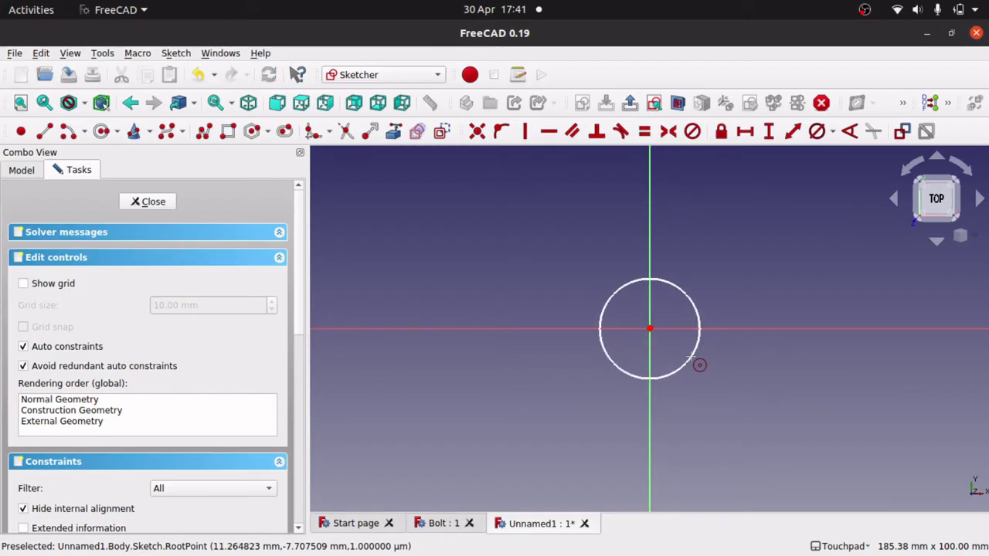
{"action": "right_click", "coordinate": [707, 360]}
Step: Constrain the circle's diameter to 20 mm
{"action": "left_click", "coordinate": [695, 360]}
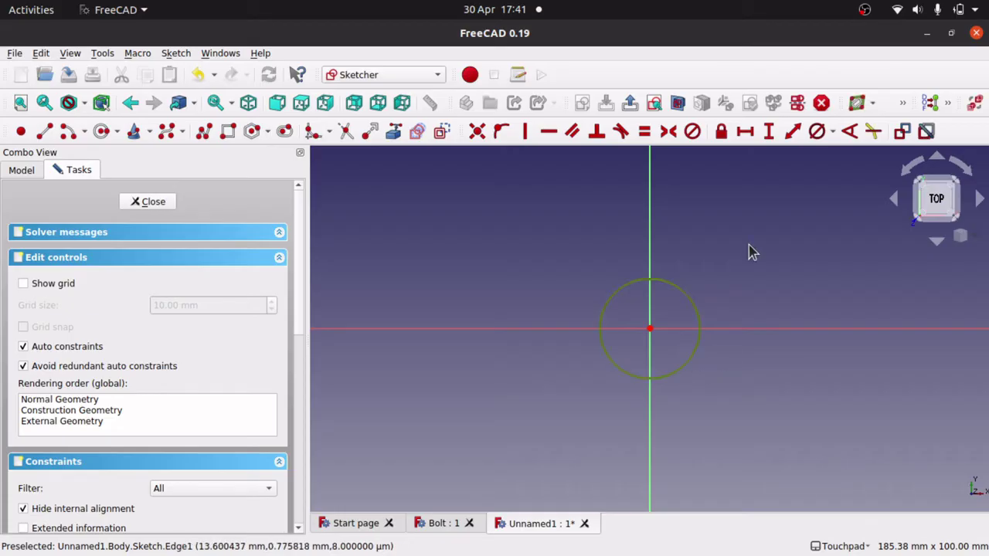
{"action": "left_click", "coordinate": [816, 132]}
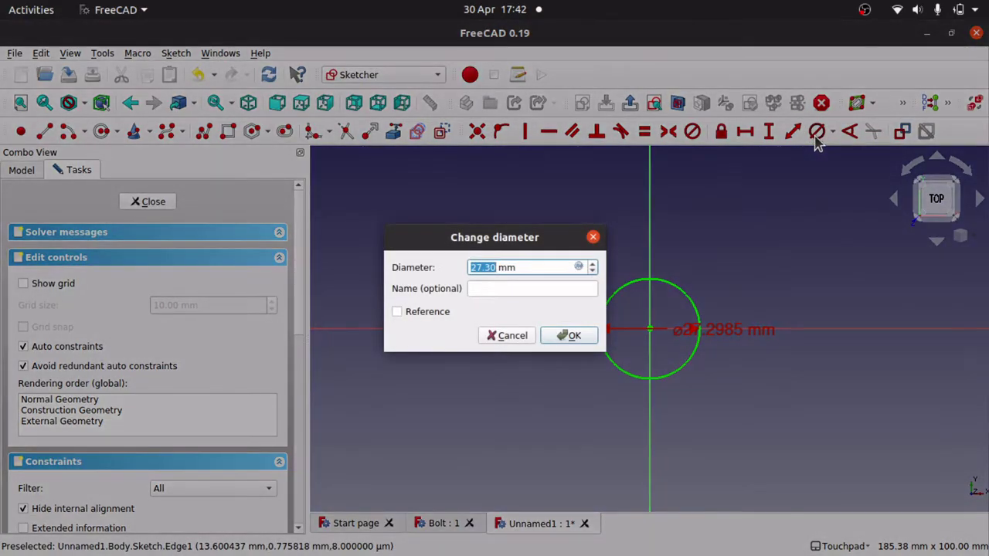
{"action": "type", "text": "20"}
{"action": "key", "text": "Return"}
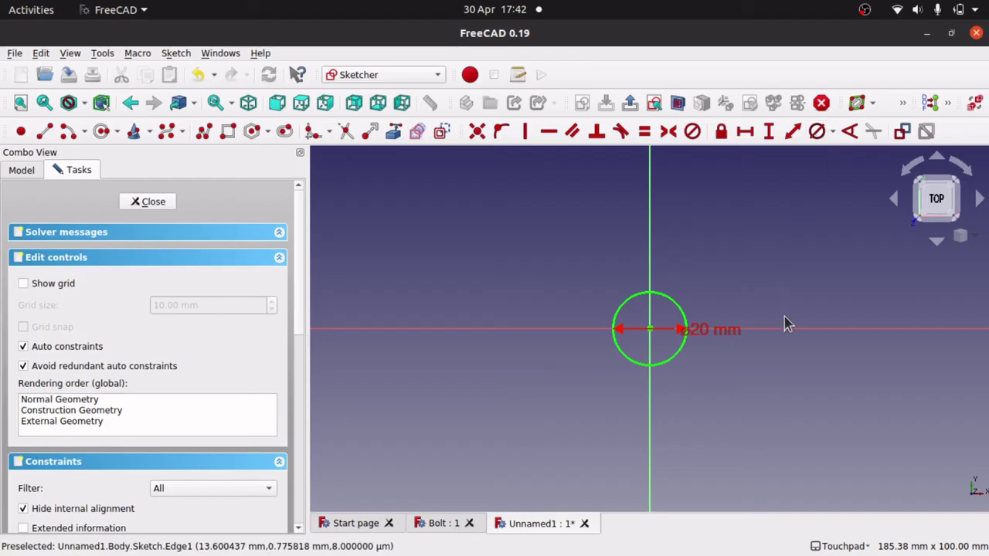
Step: Draw a rectangle of about 26 by 26.5 mm around the circle
{"action": "scroll", "coordinate": [784, 324], "scroll_direction": "up", "scroll_amount": 3}
{"action": "scroll", "coordinate": [551, 358], "scroll_direction": "up", "scroll_amount": 3}
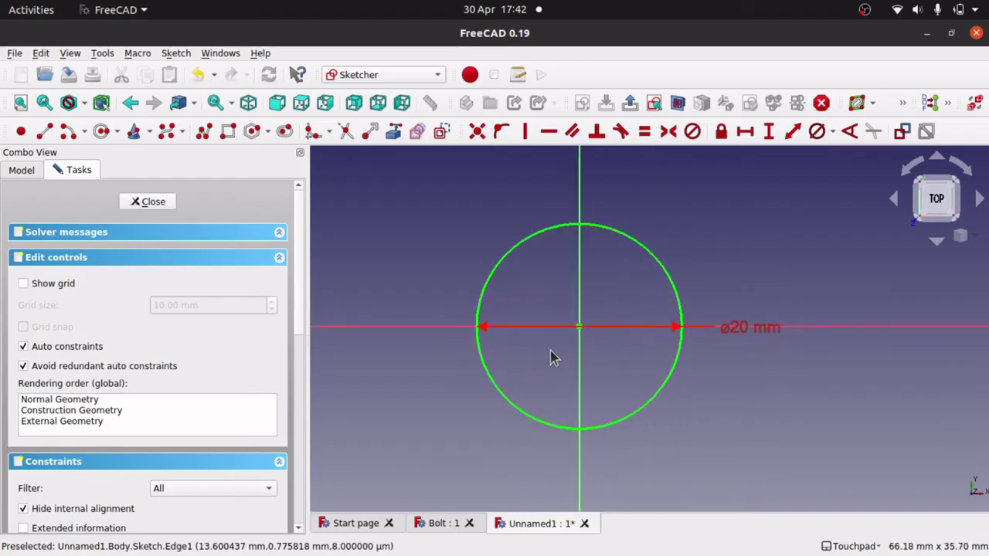
{"action": "left_click", "coordinate": [228, 131]}
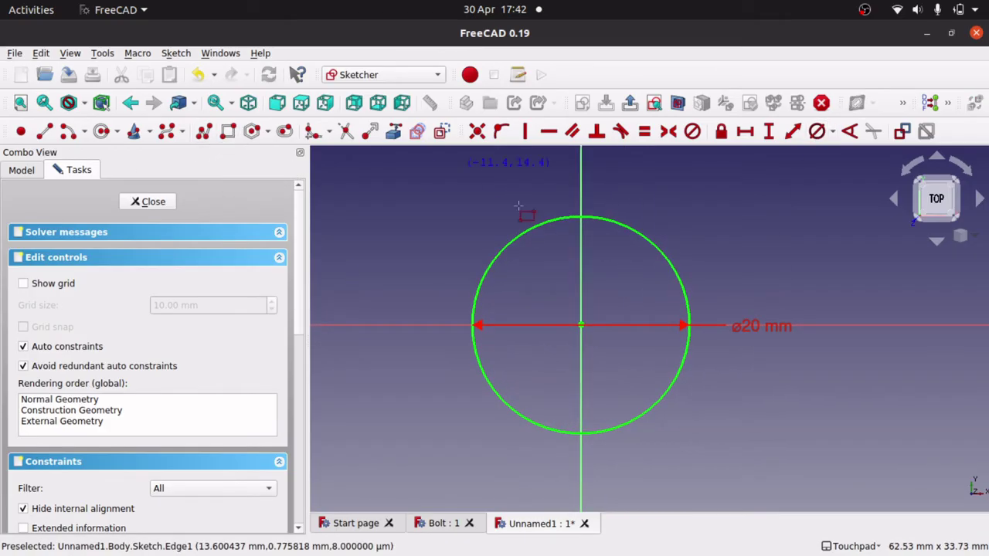
{"action": "left_click", "coordinate": [438, 180]}
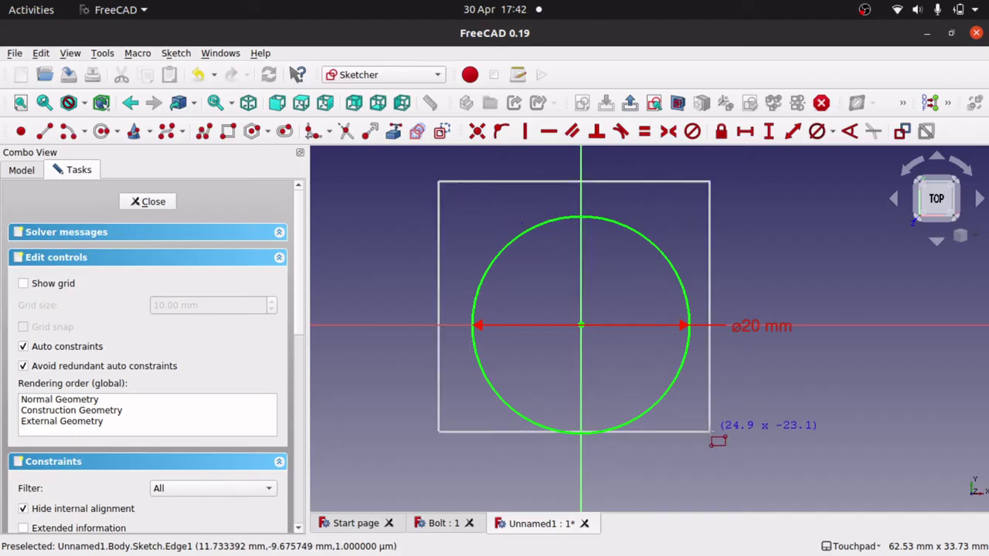
{"action": "left_click", "coordinate": [722, 469]}
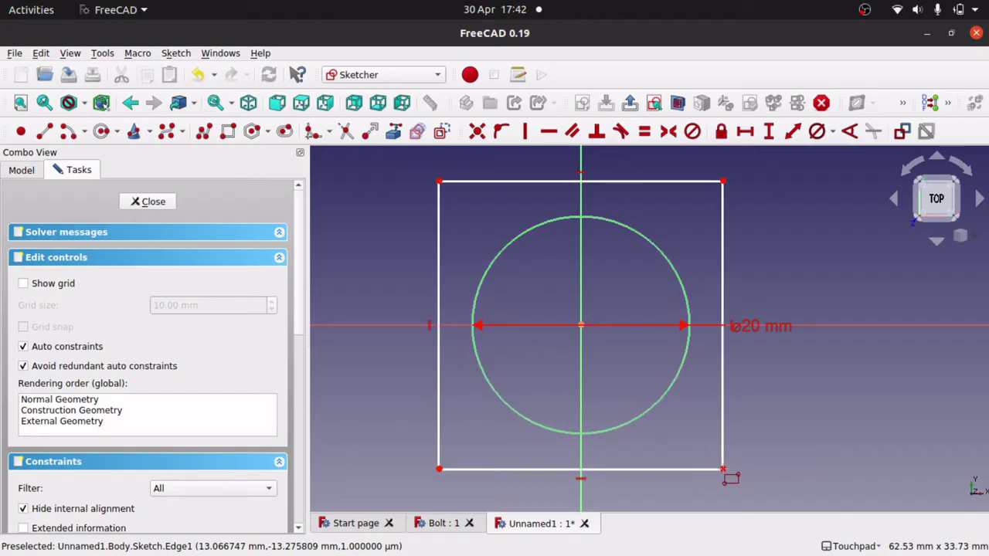
{"action": "right_click", "coordinate": [722, 469]}
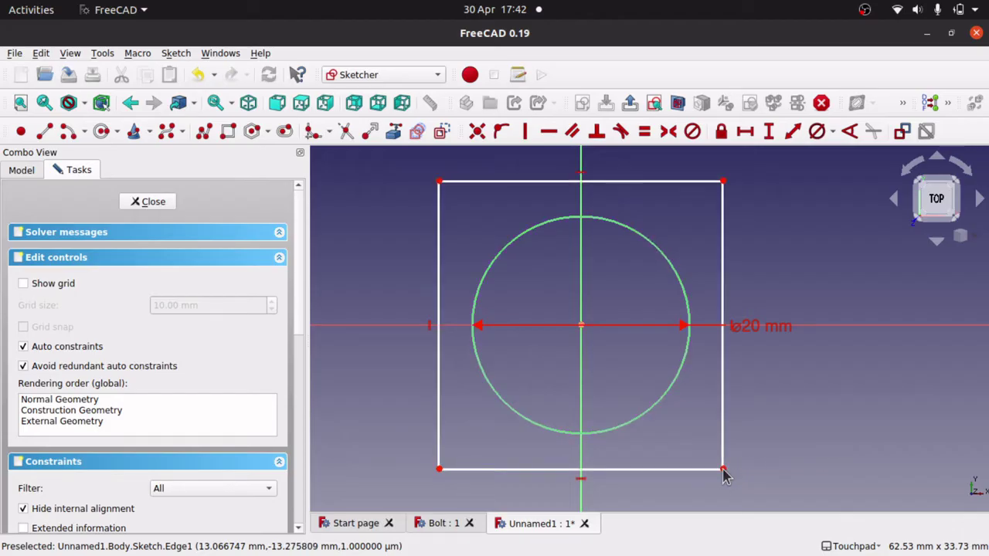
Step: Make the rectangle's left and top sides equal, and enlarge the resulting square to about 27 mm by moving its upper-right corner
{"action": "left_click", "coordinate": [438, 324]}
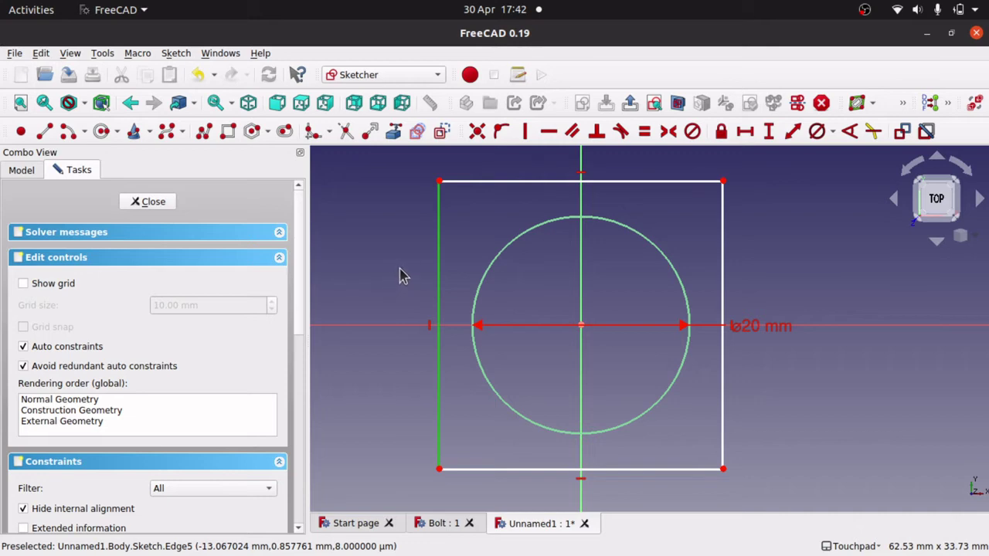
{"action": "left_click", "coordinate": [571, 184]}
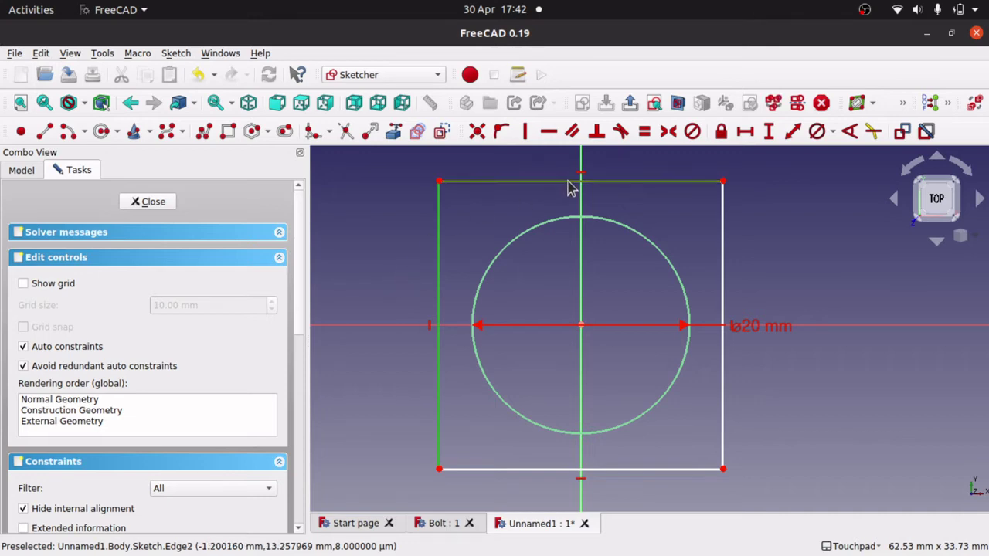
{"action": "left_click", "coordinate": [645, 131]}
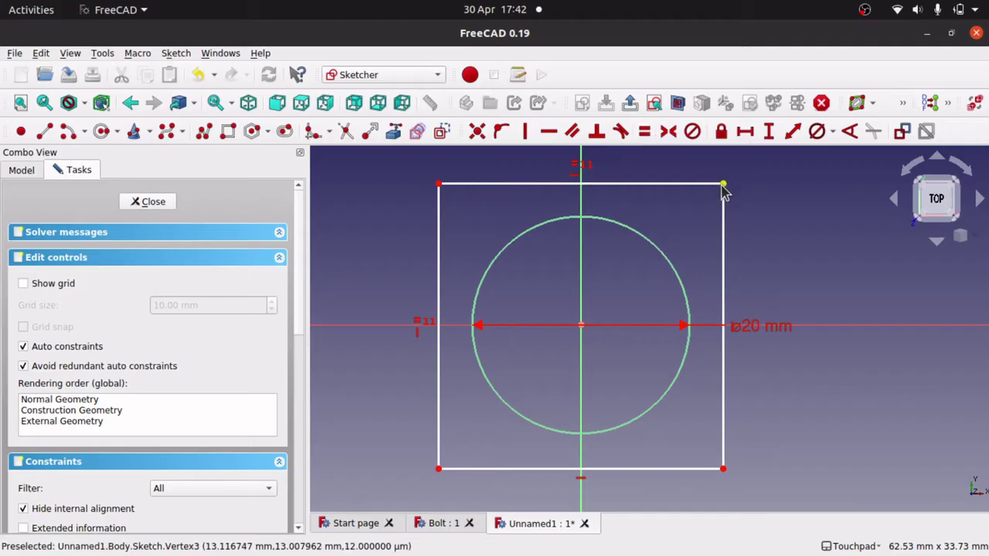
{"action": "mouse_move", "coordinate": [723, 185]}
{"action": "left_mouse_down"}
{"action": "mouse_move", "coordinate": [604, 276]}
{"action": "mouse_move", "coordinate": [601, 340]}
{"action": "mouse_move", "coordinate": [617, 290]}
{"action": "mouse_move", "coordinate": [630, 378]}
{"action": "mouse_move", "coordinate": [672, 269]}
{"action": "mouse_move", "coordinate": [810, 190]}
{"action": "mouse_move", "coordinate": [578, 191]}
{"action": "mouse_move", "coordinate": [545, 361]}
{"action": "mouse_move", "coordinate": [740, 173]}
{"action": "mouse_move", "coordinate": [728, 171]}
{"action": "left_mouse_up"}
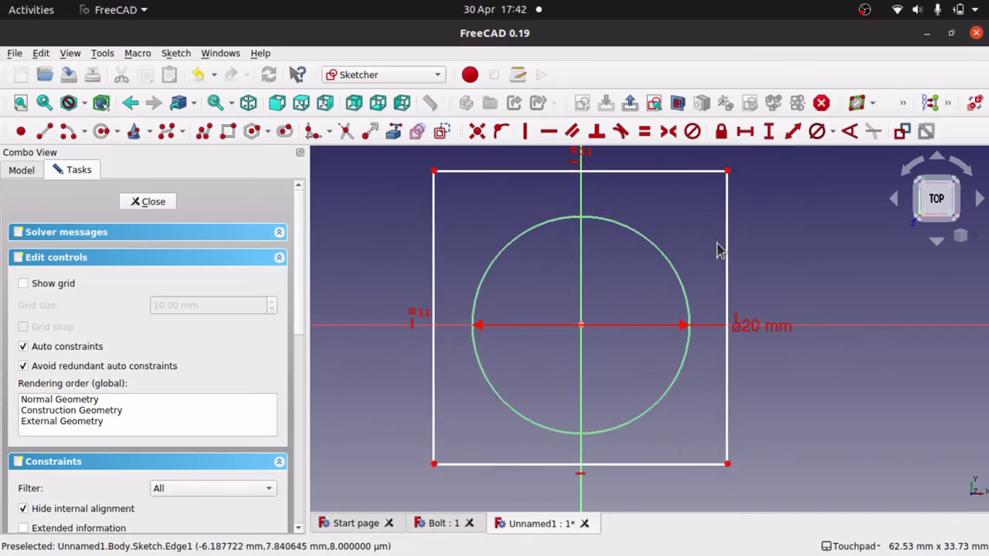
Step: Constrain the square's right side to 30 mm and shift the square so it sits roughly centred around the circle
{"action": "left_click", "coordinate": [730, 265]}
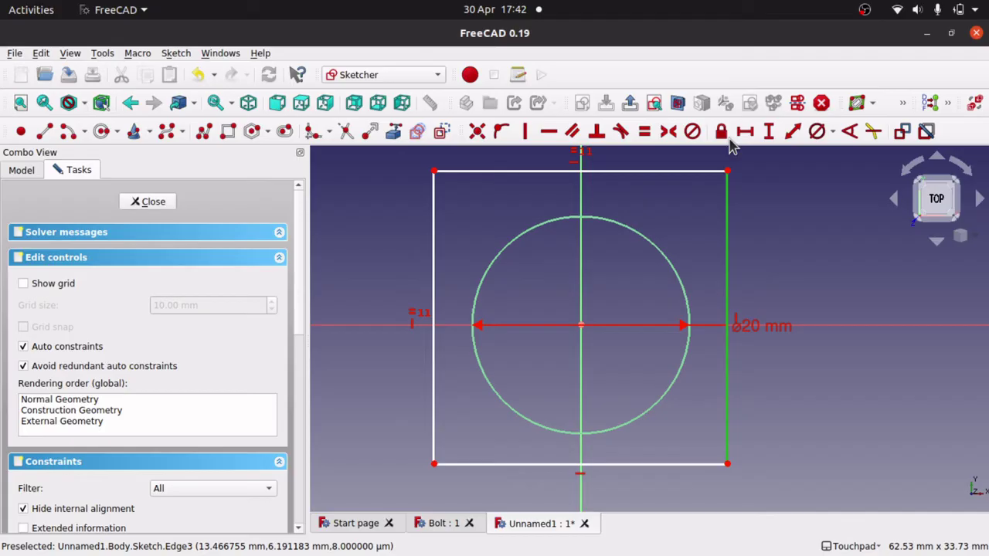
{"action": "left_click", "coordinate": [769, 131]}
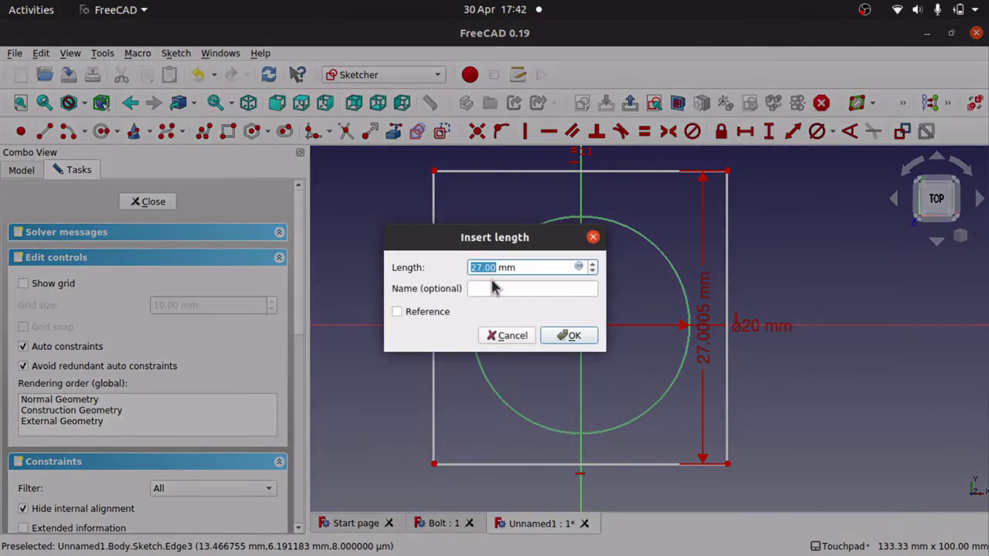
{"action": "type", "text": "3"}
{"action": "key", "text": "Return"}
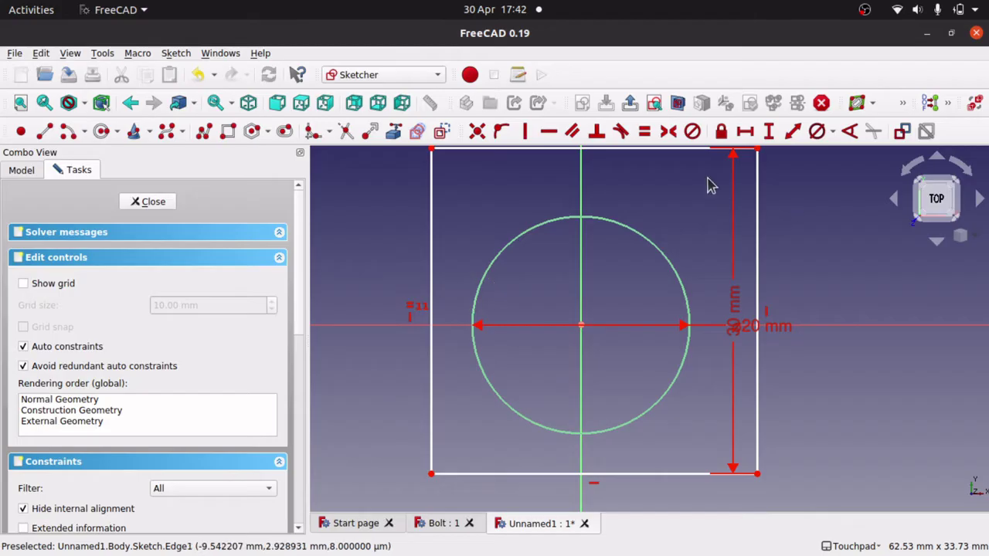
{"action": "mouse_move", "coordinate": [758, 187]}
{"action": "left_mouse_down"}
{"action": "mouse_move", "coordinate": [742, 199]}
{"action": "mouse_move", "coordinate": [747, 204]}
{"action": "left_mouse_up"}
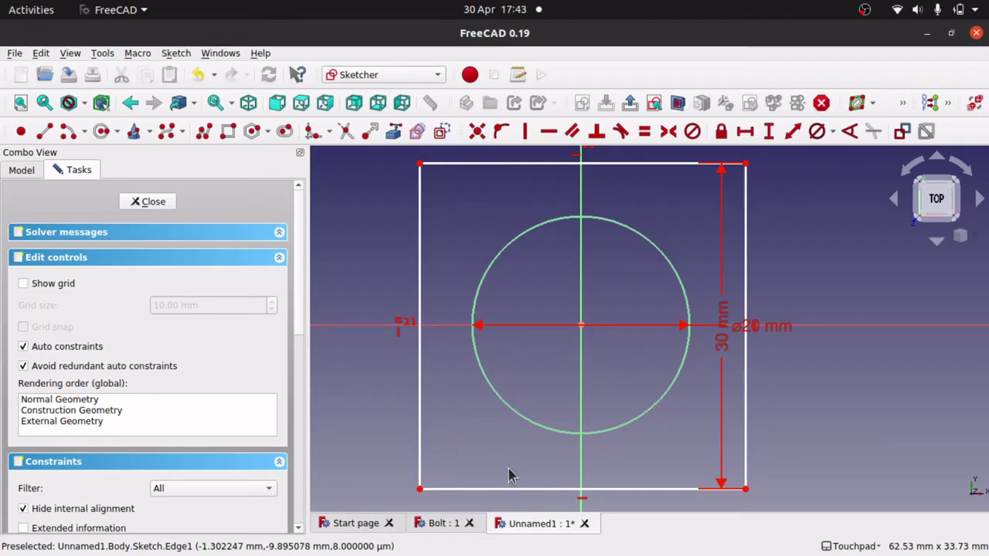
Step: Constrain the vertical distance between the square's lower-left corner and the origin to 15 mm
{"action": "left_click", "coordinate": [420, 490]}
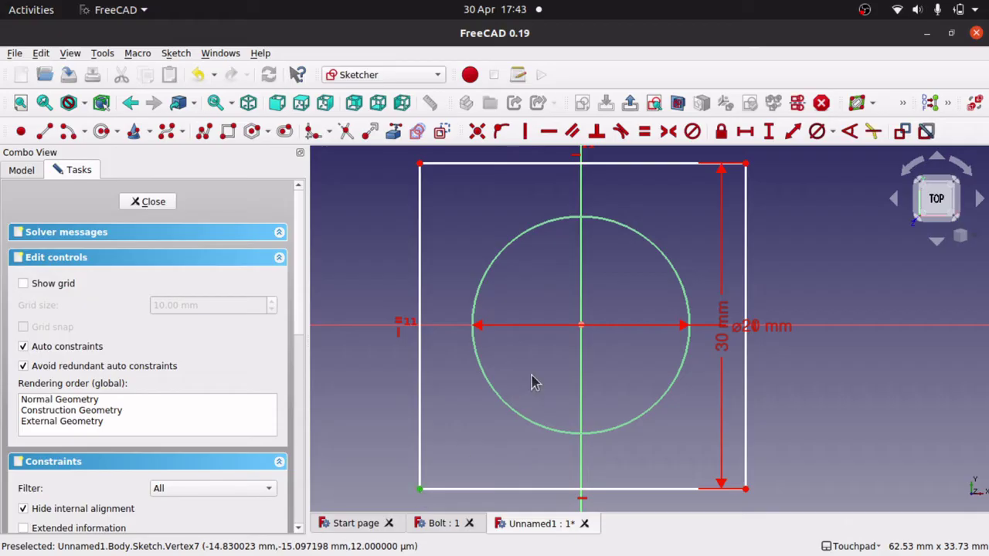
{"action": "left_click", "coordinate": [584, 326]}
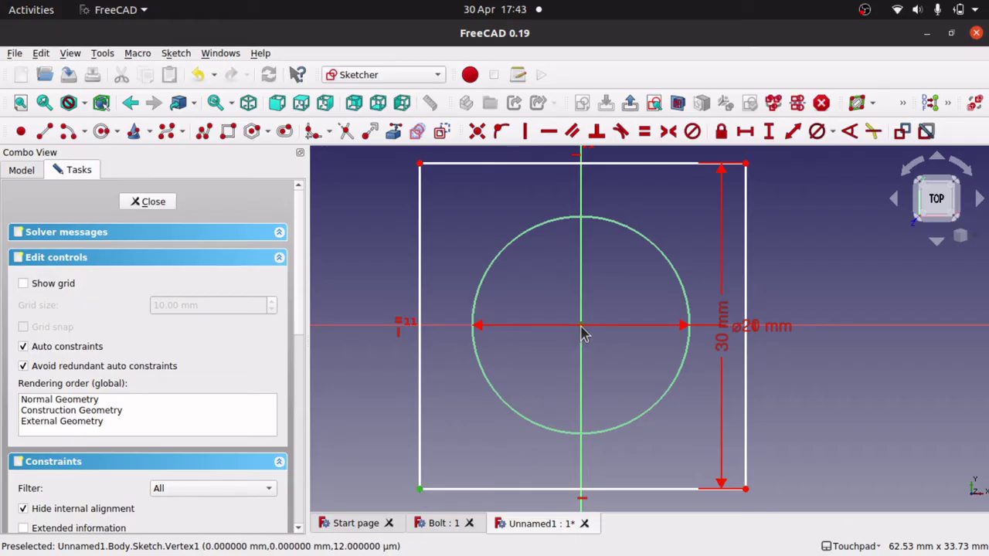
{"action": "left_click", "coordinate": [769, 132]}
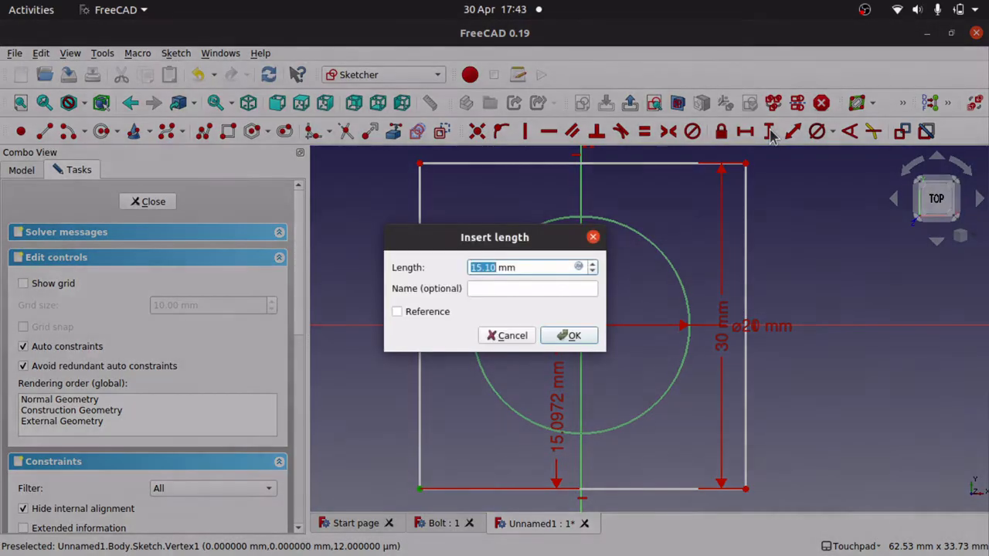
{"action": "type", "text": "15"}
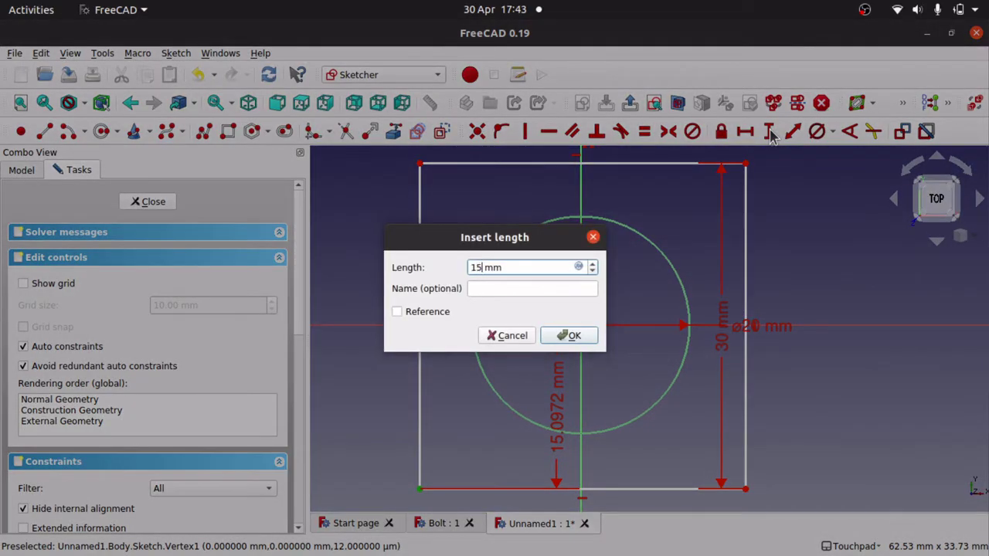
{"action": "key", "text": "Return"}
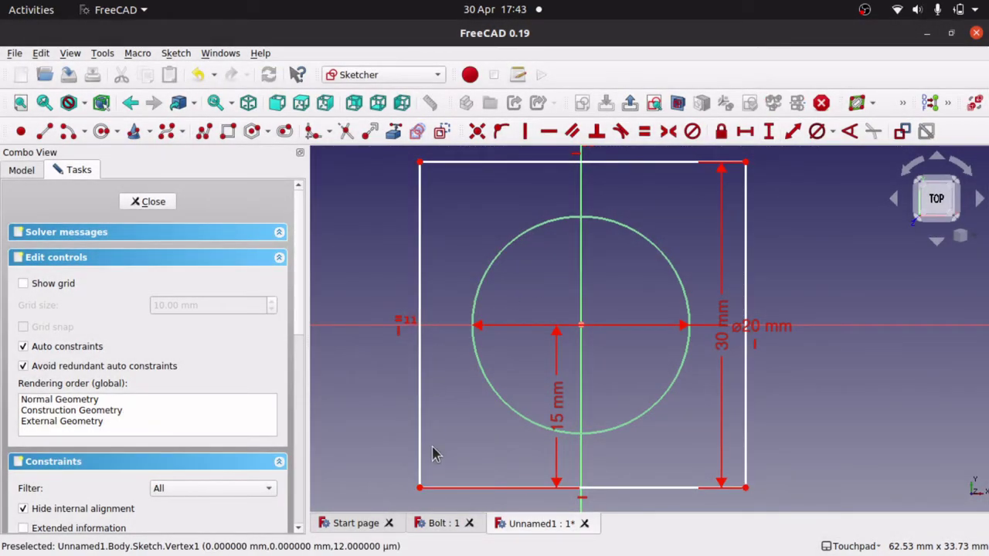
Step: Constrain the horizontal distance between the square's lower-left corner and the origin to 15 mm
{"action": "left_click", "coordinate": [419, 489]}
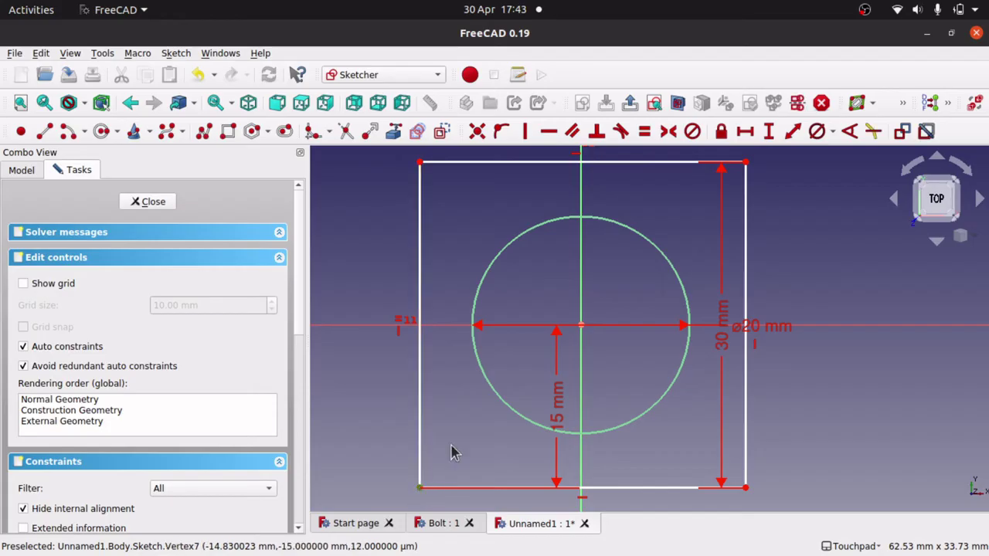
{"action": "left_click", "coordinate": [582, 327]}
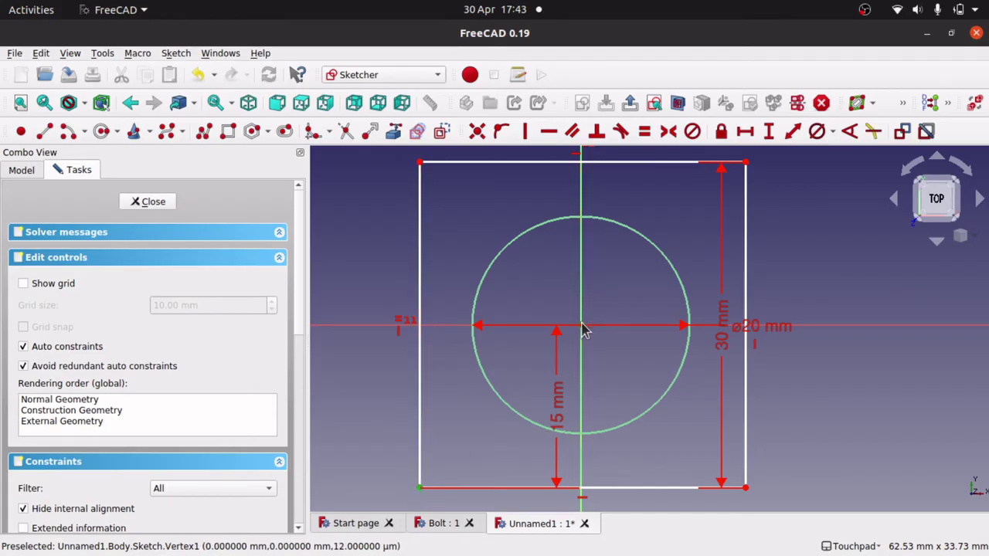
{"action": "left_click", "coordinate": [744, 133]}
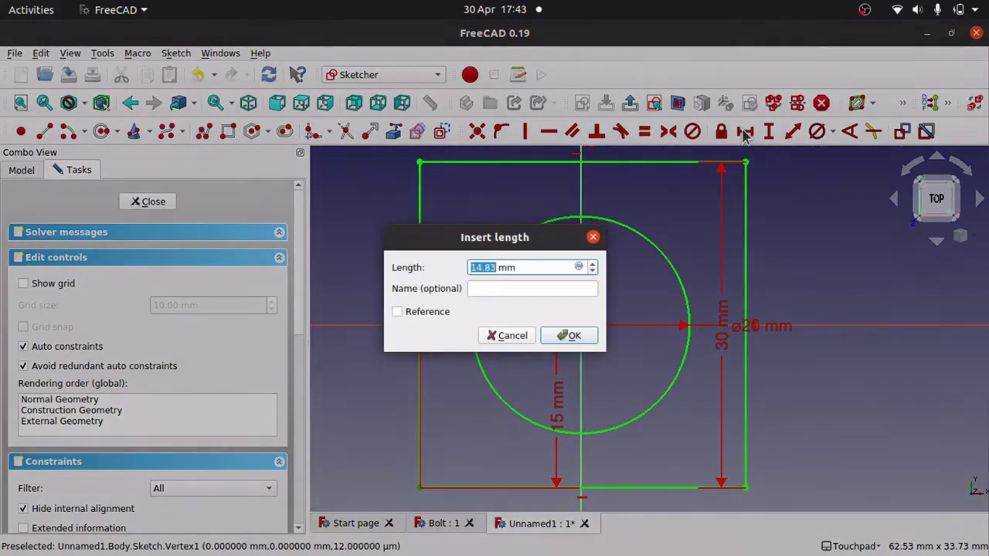
{"action": "type", "text": "15"}
{"action": "key", "text": "Return"}
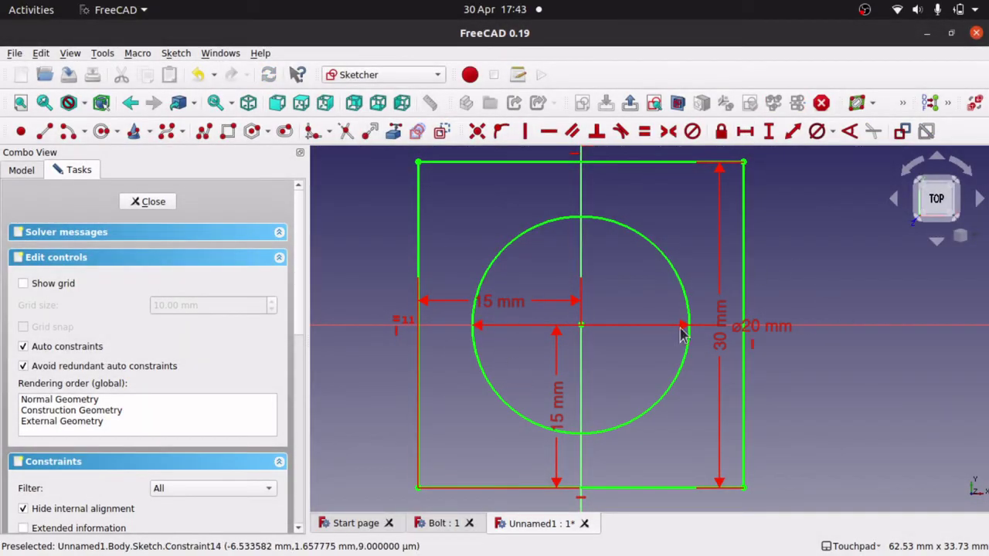
Step: Finish the sketch and pad it 10 mm into a square block with a round through hole
{"action": "left_click", "coordinate": [148, 202]}
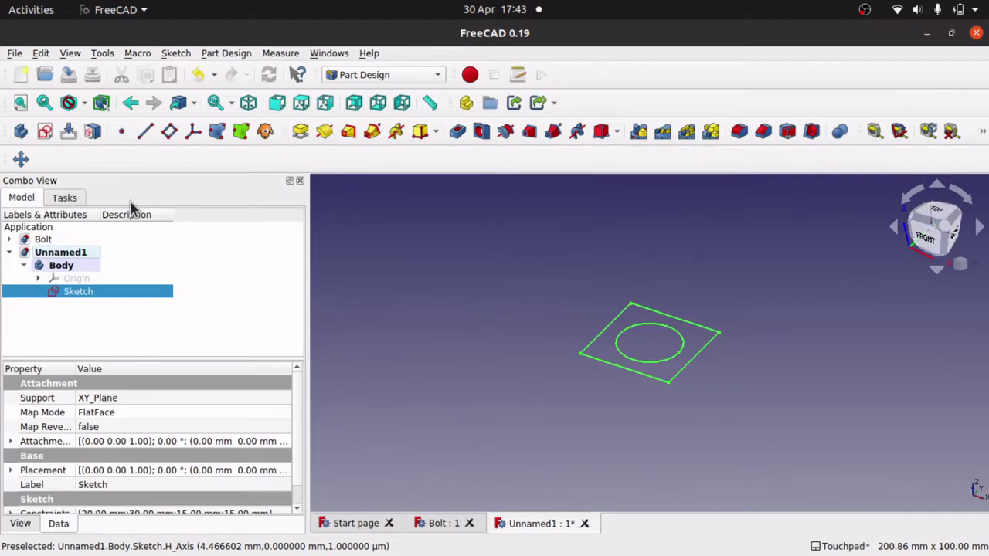
{"action": "left_click", "coordinate": [304, 133]}
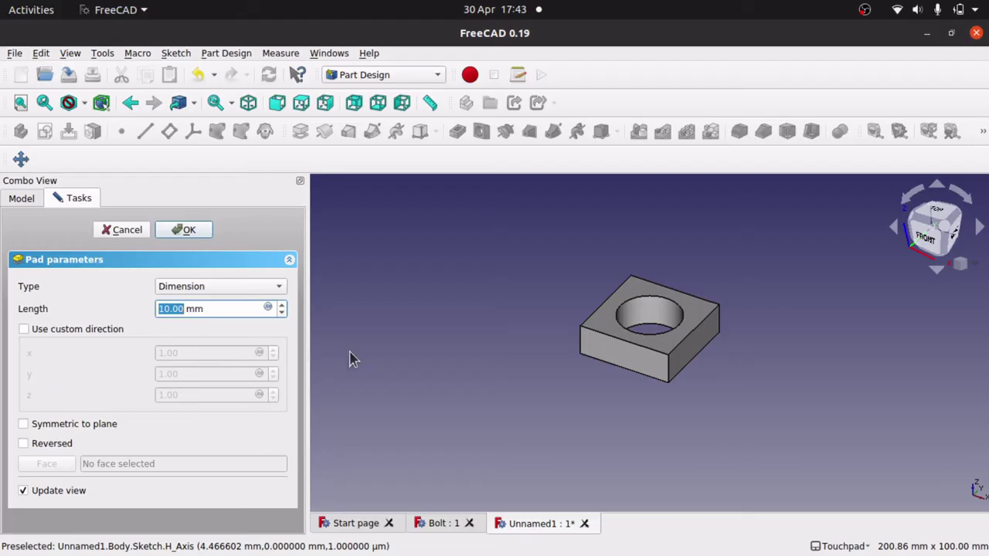
{"action": "left_click", "coordinate": [187, 231]}
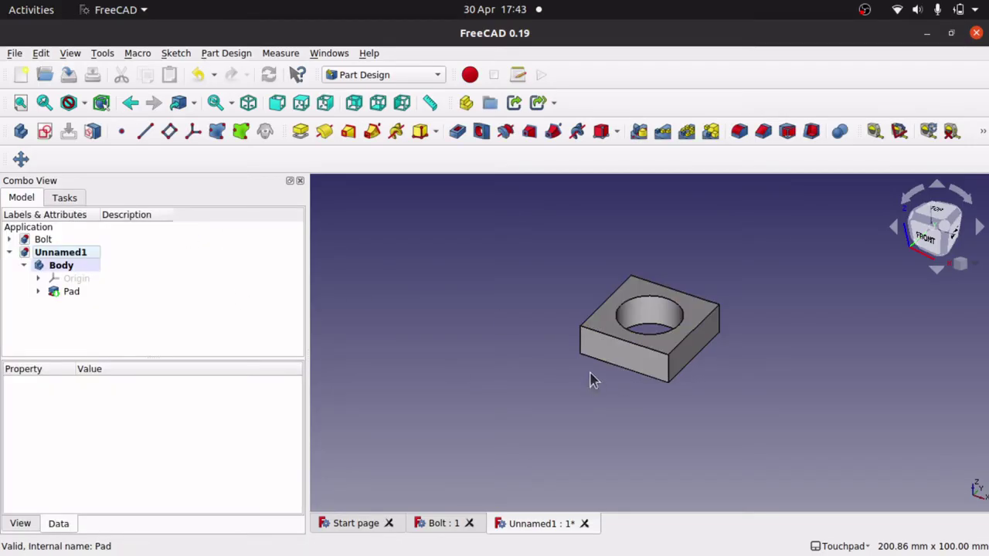
{"action": "mouse_move", "coordinate": [645, 308]}
{"action": "middle_mouse_down"}
{"action": "mouse_move", "coordinate": [597, 348]}
{"action": "mouse_move", "coordinate": [665, 354]}
{"action": "mouse_move", "coordinate": [651, 289]}
{"action": "mouse_move", "coordinate": [638, 289]}
{"action": "mouse_move", "coordinate": [633, 309]}
{"action": "middle_mouse_up"}
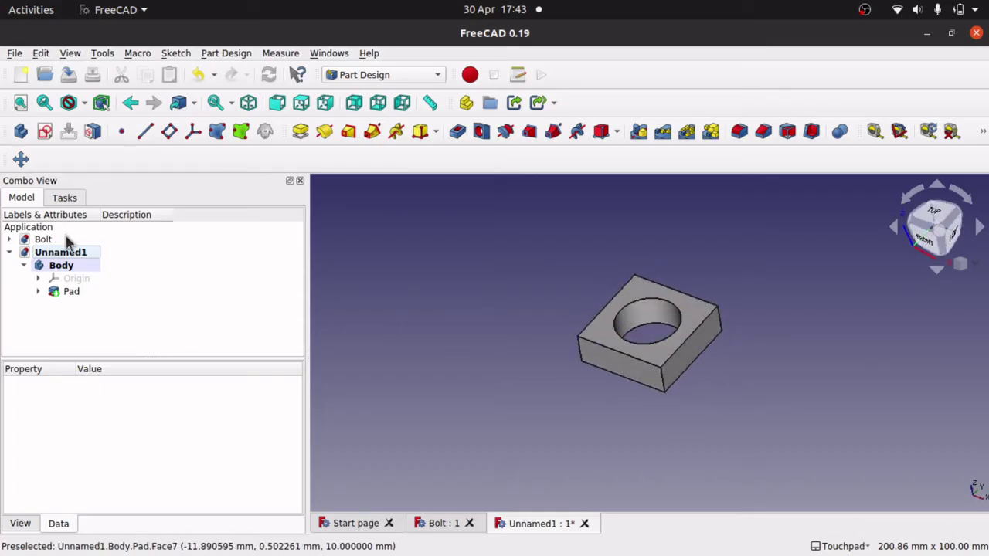
Step: Rename the square block's body as SquareWasherBody
{"action": "left_click", "coordinate": [58, 264]}
{"action": "right_click", "coordinate": [58, 264]}
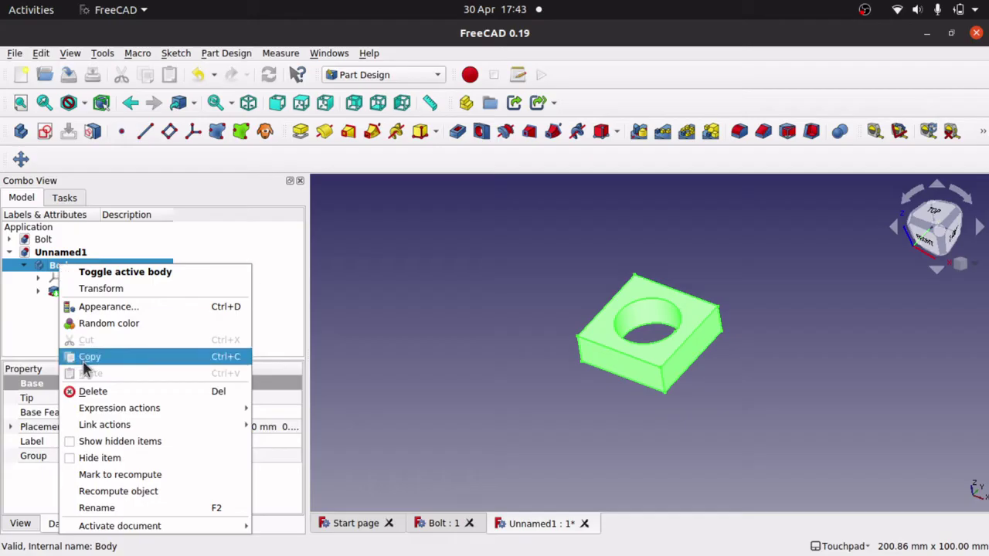
{"action": "left_click", "coordinate": [97, 508]}
{"action": "type", "text": "S"}
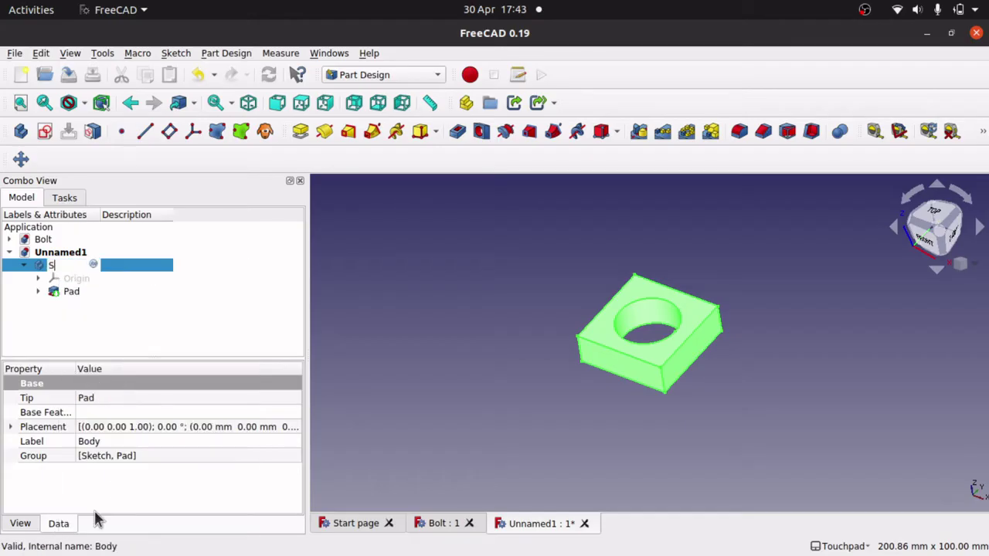
{"action": "type", "text": "quareWasher"}
{"action": "type", "text": "Body"}
{"action": "key", "text": "Return"}
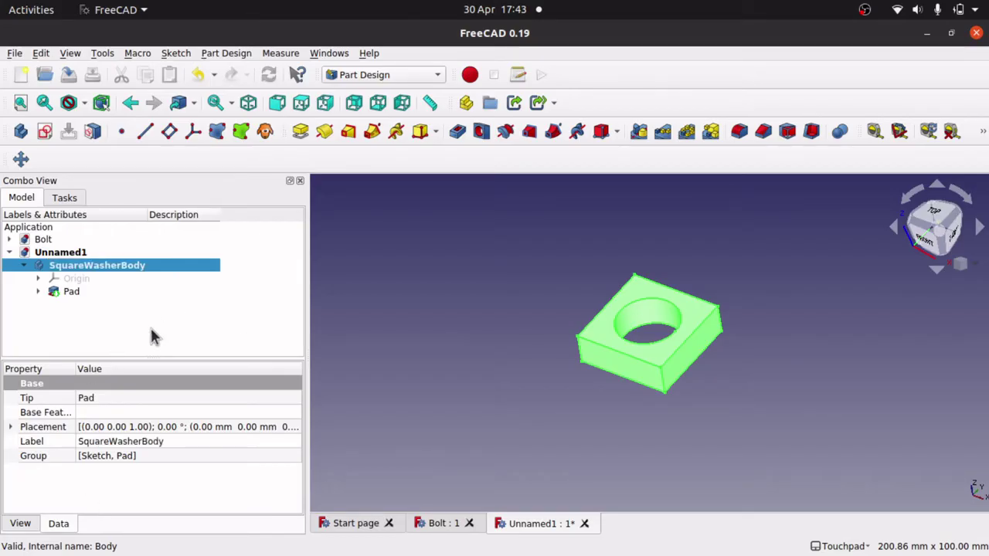
{"action": "left_click", "coordinate": [151, 329]}
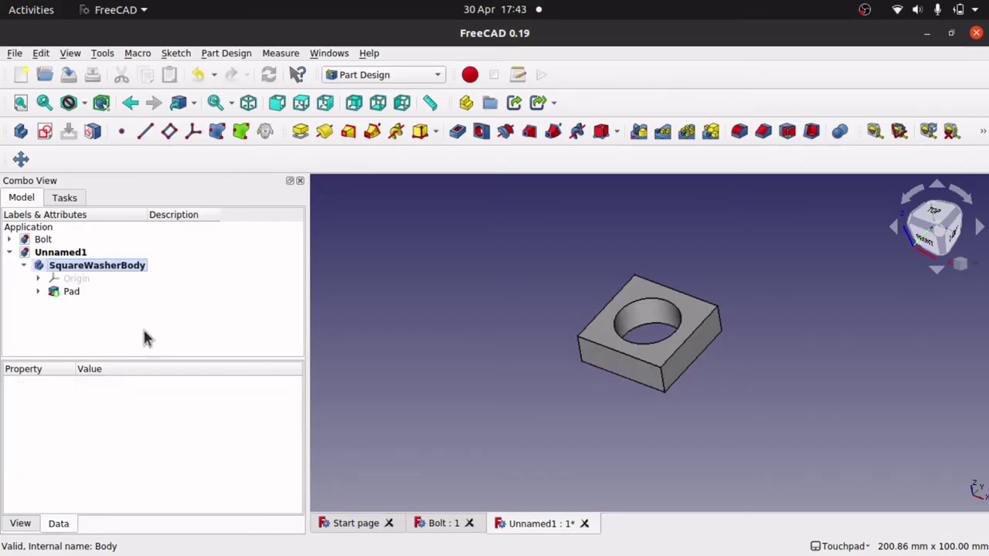
Step: Create a new part container and move SquareWasherBody into it
{"action": "left_click", "coordinate": [467, 104]}
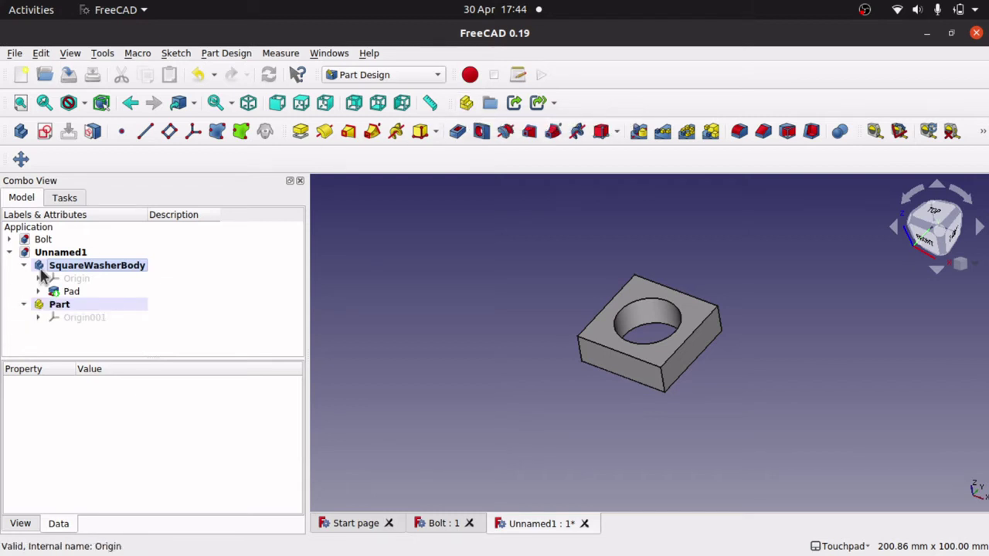
{"action": "left_click", "coordinate": [82, 266]}
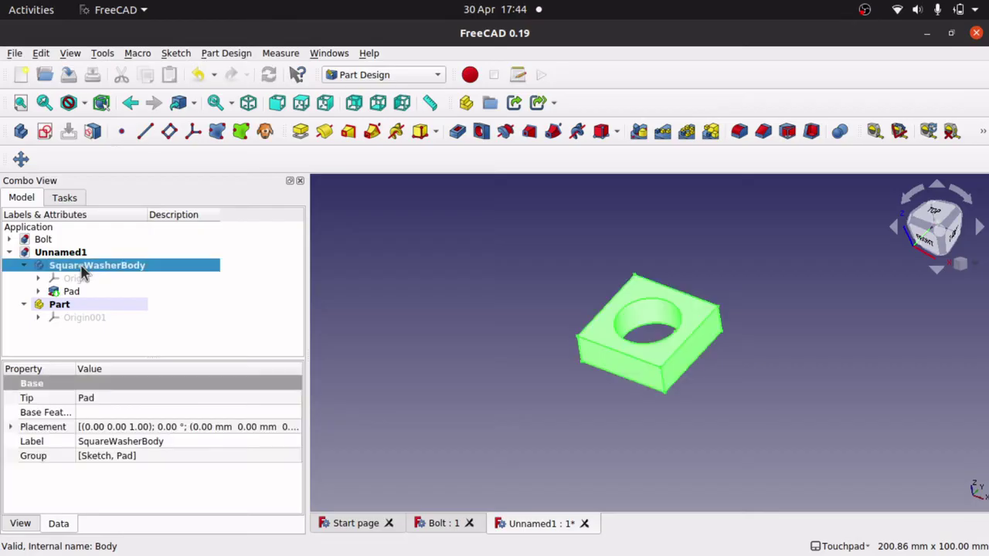
{"action": "left_click_drag", "start_coordinate": [83, 270], "coordinate": [105, 311]}
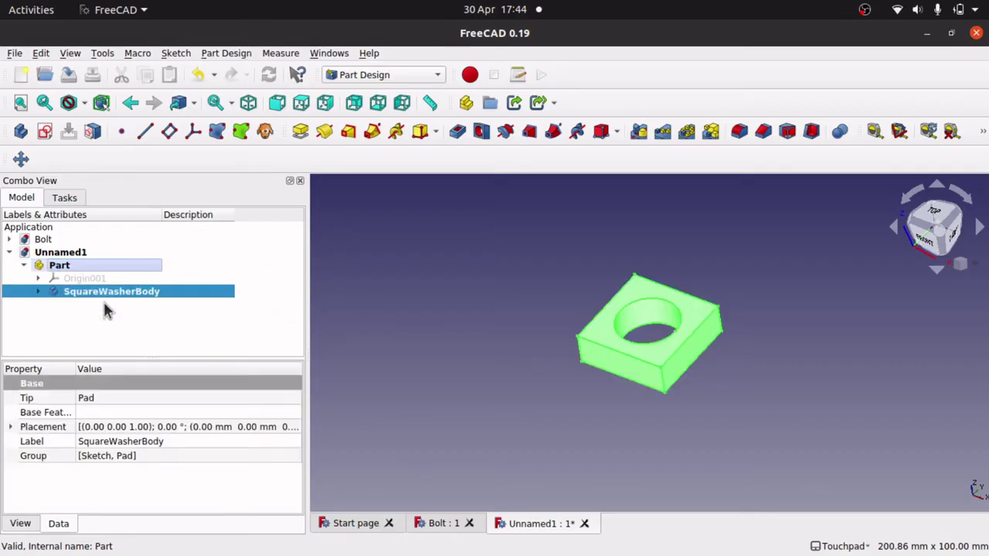
Step: Rename the part container holding the washer body as SquareWasherPart
{"action": "left_click", "coordinate": [64, 265]}
{"action": "right_click", "coordinate": [64, 265]}
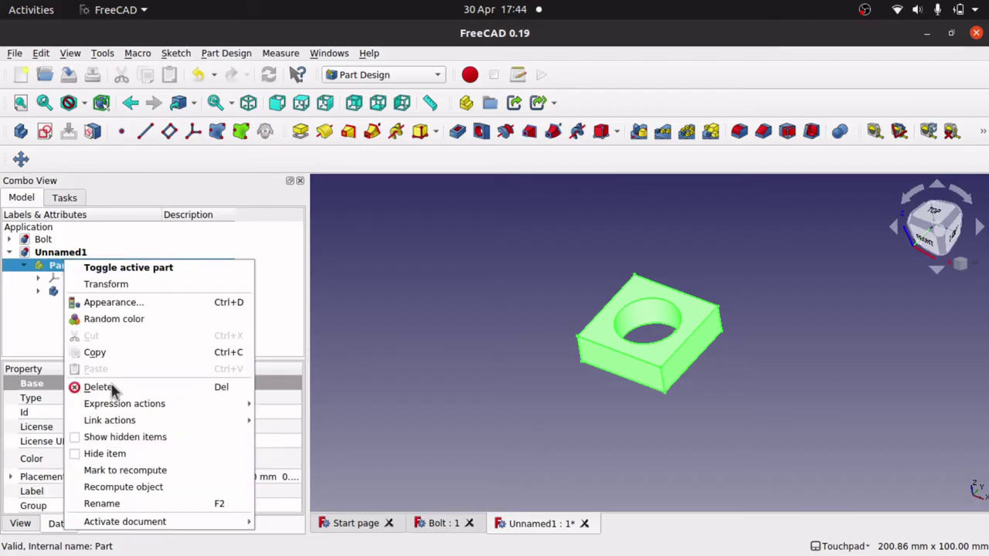
{"action": "left_click", "coordinate": [132, 512]}
{"action": "key", "text": "End"}
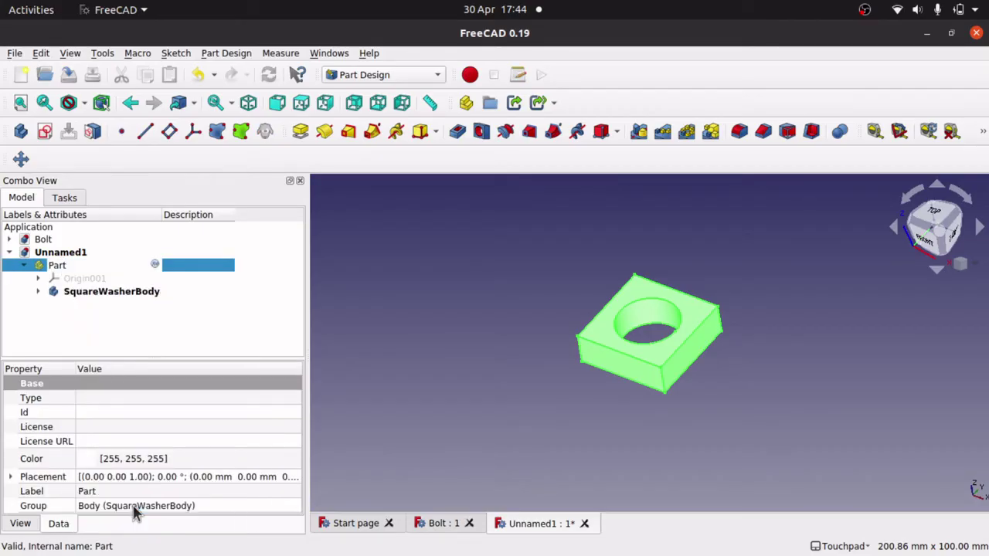
{"action": "type", "text": "SquareWasher"}
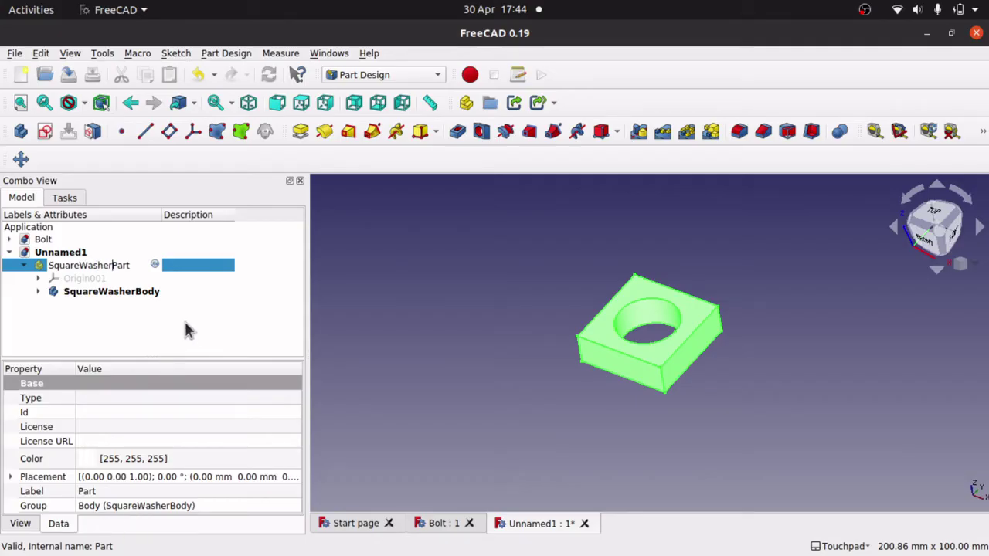
{"action": "left_click", "coordinate": [217, 328]}
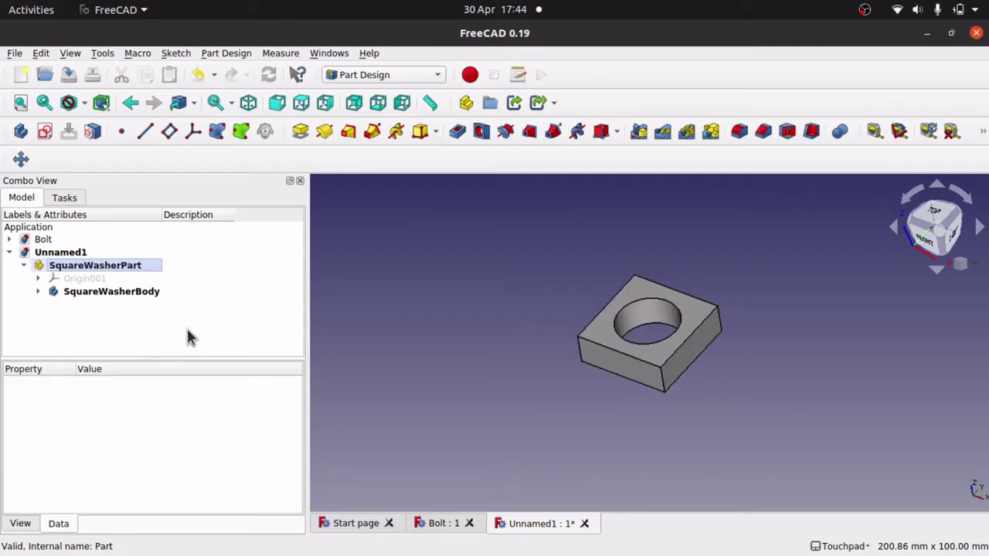
Step: Save the document as SquareWasher in the SpringAssembly folder and dismiss the missing-icon warning
{"action": "left_click", "coordinate": [15, 54]}
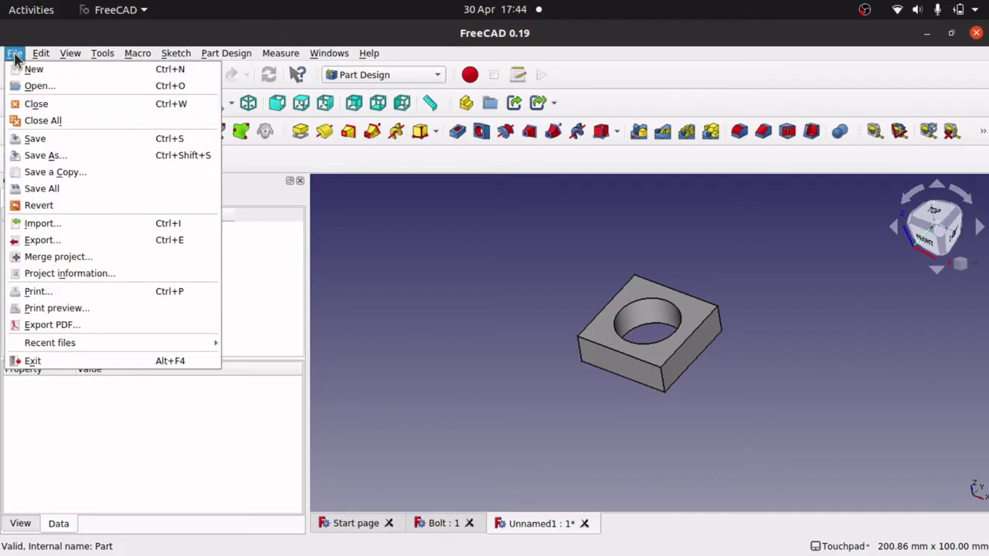
{"action": "left_click", "coordinate": [34, 140]}
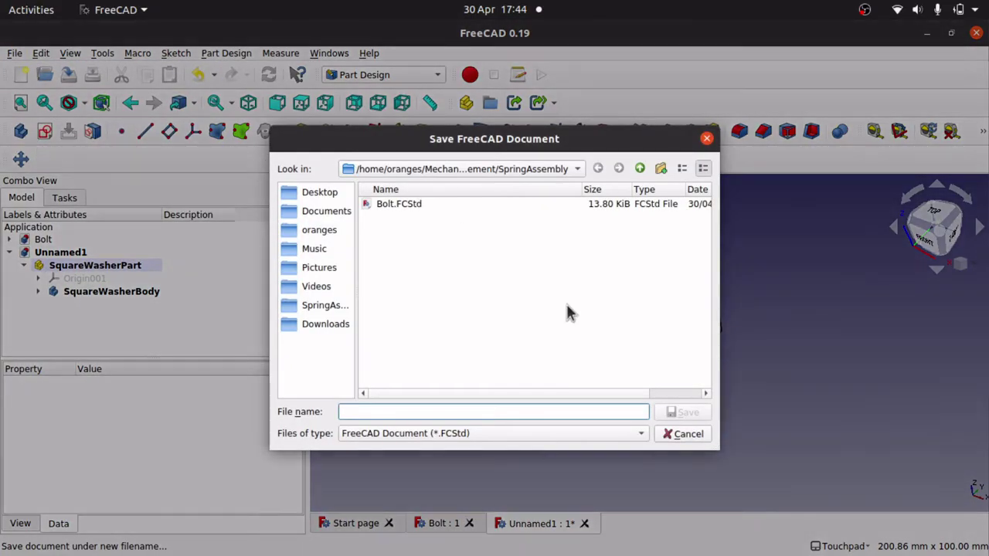
{"action": "type", "text": "SquareWasher"}
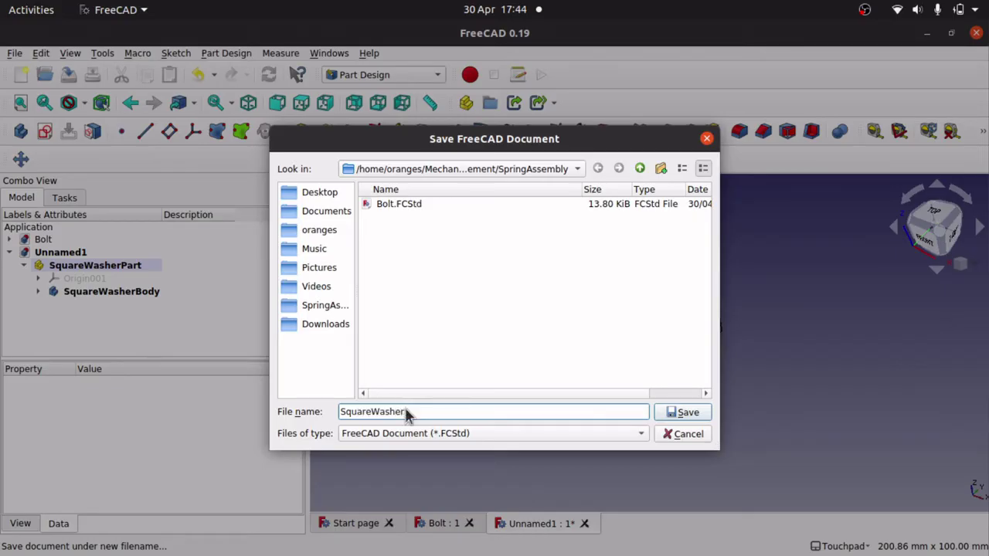
{"action": "key", "text": "Return"}
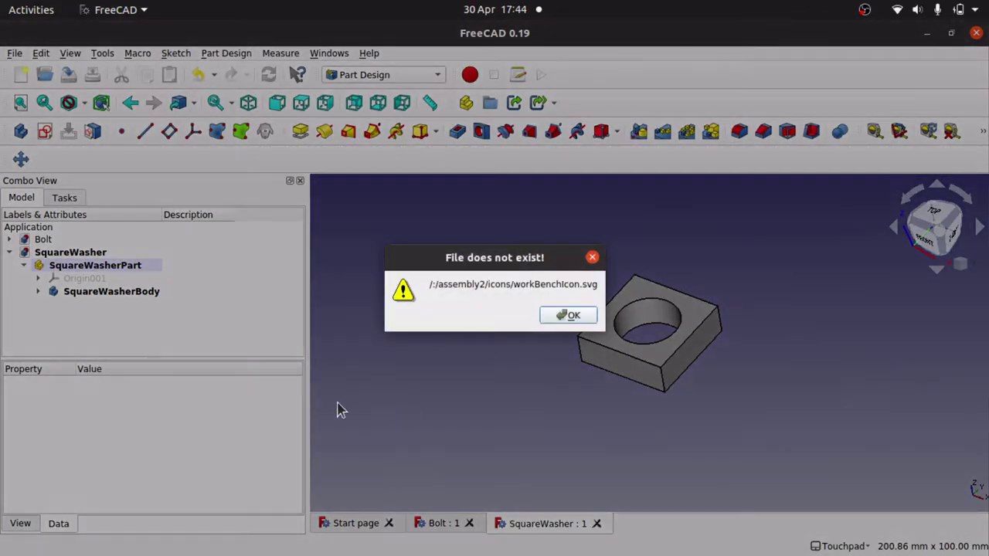
{"action": "left_click", "coordinate": [569, 318]}
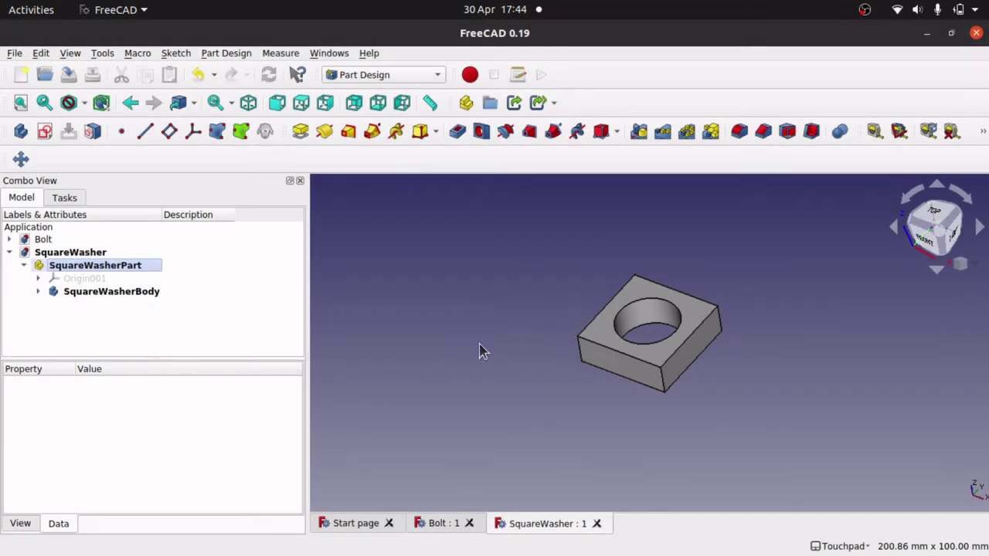
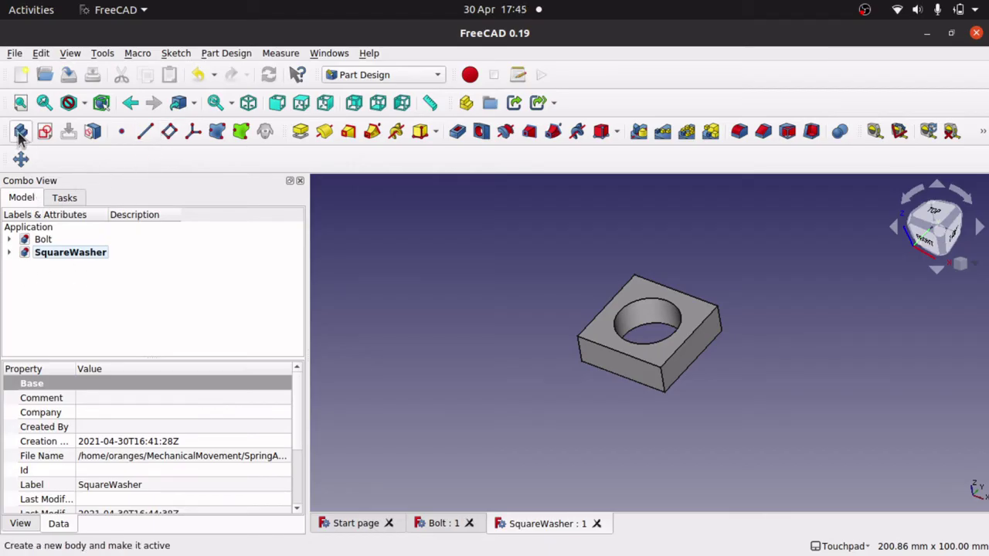
Step: Create a new empty document and add a body to it
{"action": "left_click", "coordinate": [21, 74]}
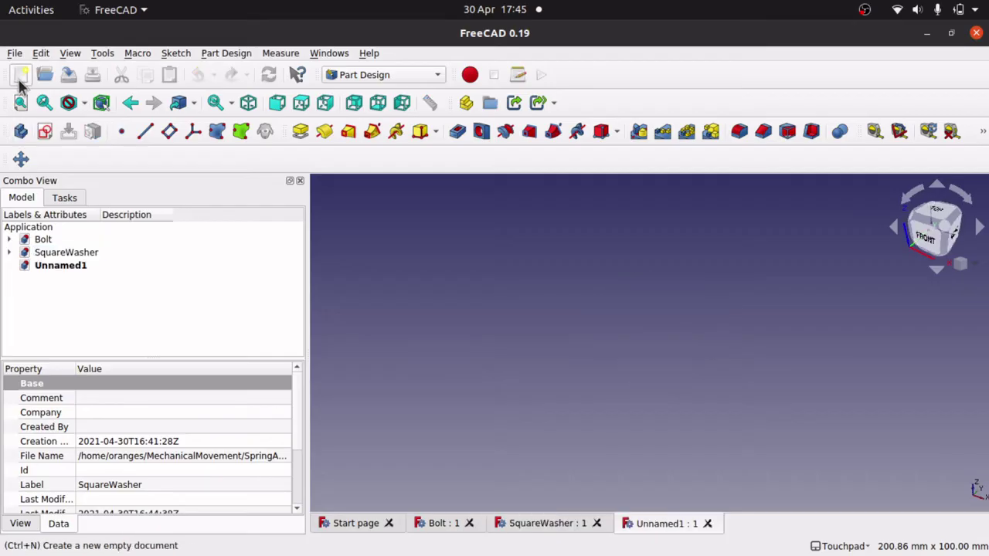
{"action": "left_click", "coordinate": [61, 268]}
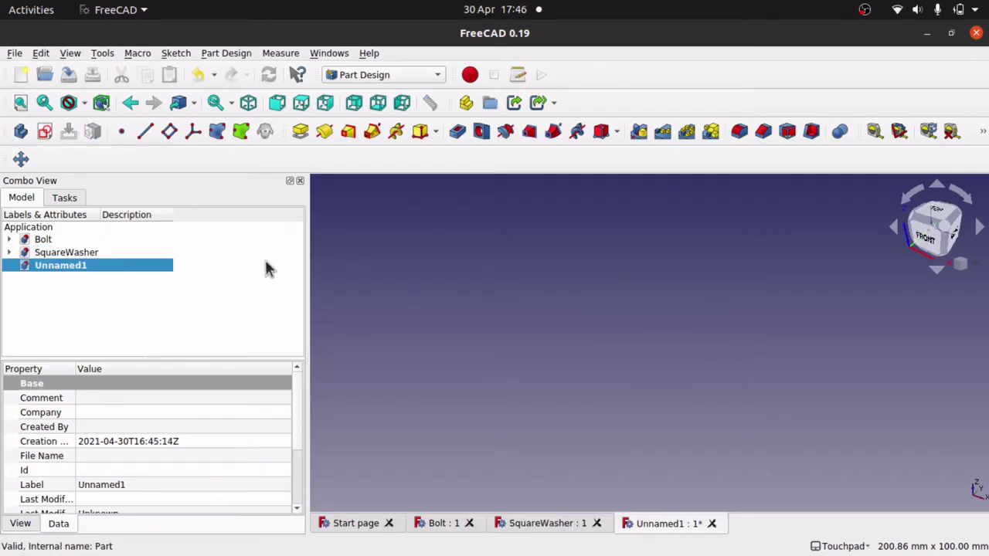
{"action": "left_click", "coordinate": [21, 130]}
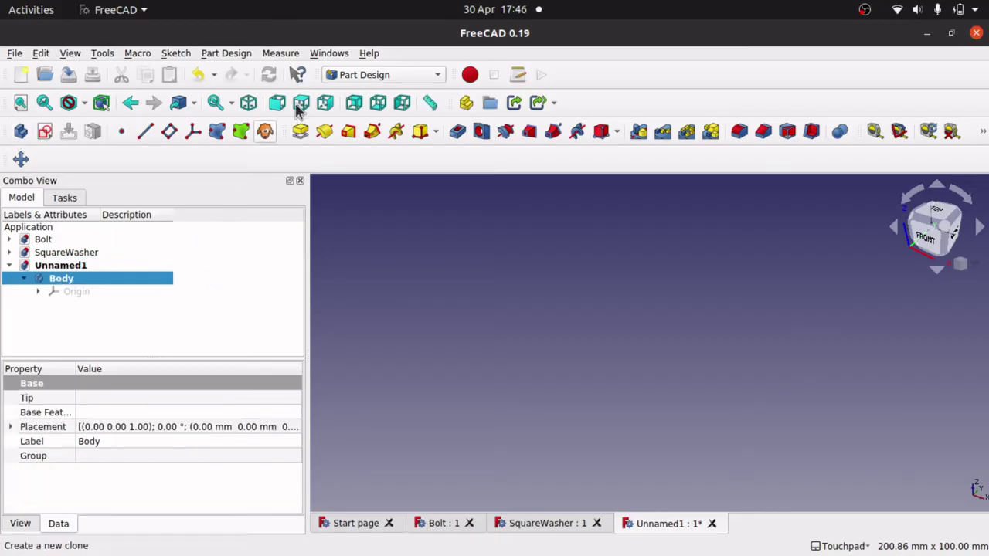
Step: Switch to the Part workbench and choose Helix as the geometric primitive to create
{"action": "left_click", "coordinate": [378, 75]}
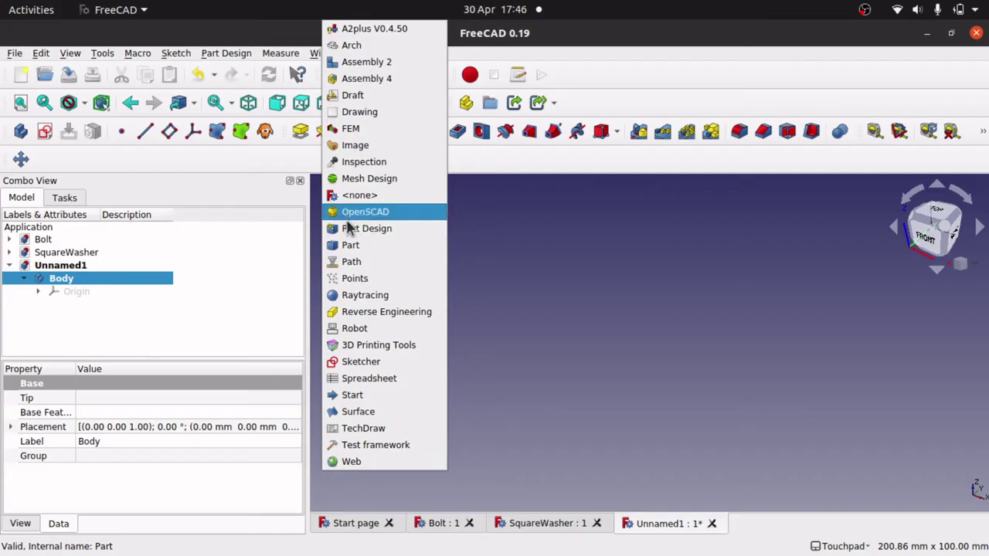
{"action": "left_click", "coordinate": [363, 245]}
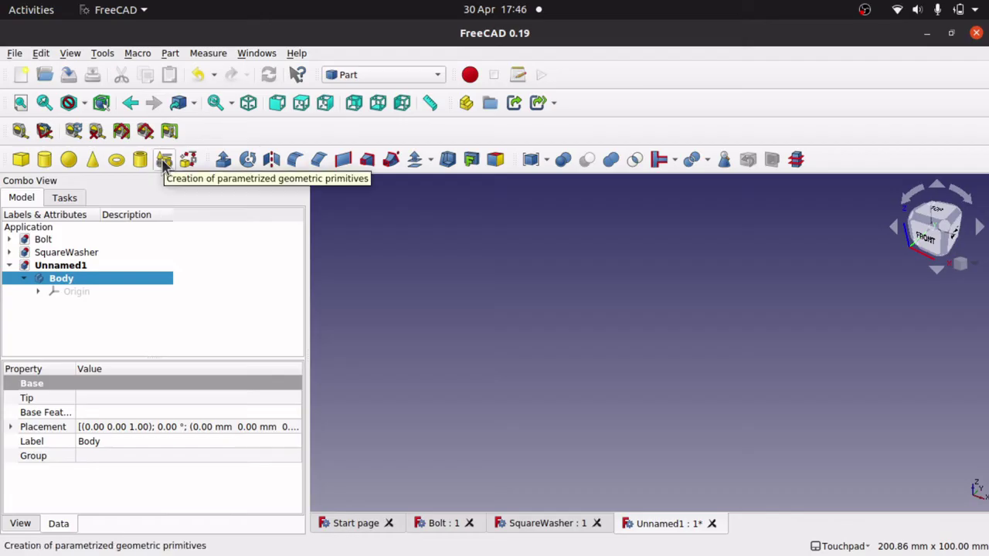
{"action": "left_click", "coordinate": [170, 53]}
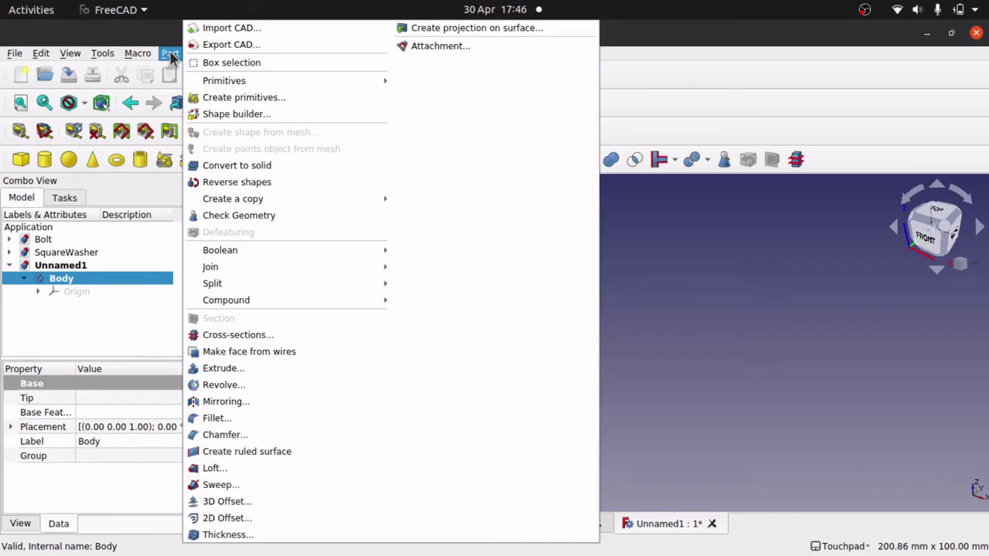
{"action": "left_click", "coordinate": [257, 101]}
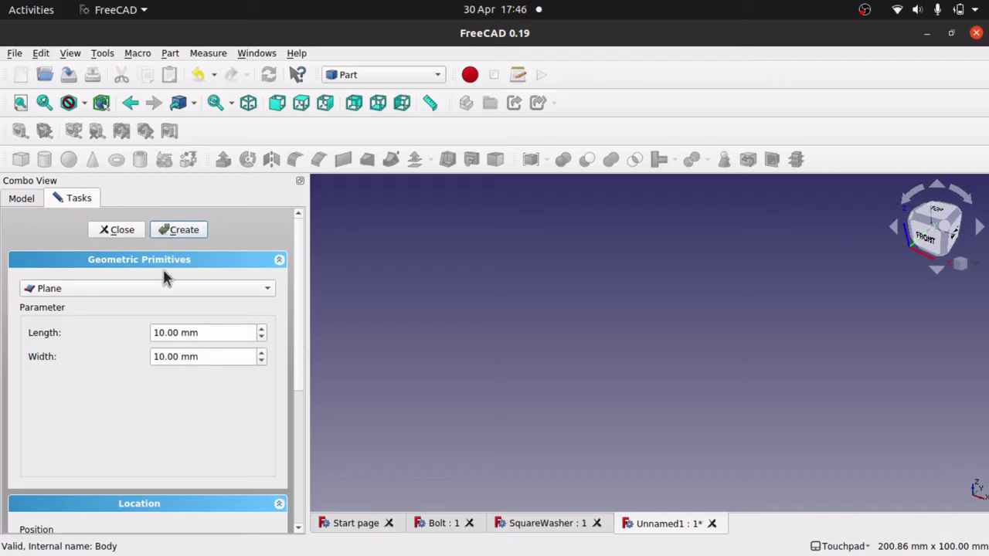
{"action": "left_click", "coordinate": [149, 291]}
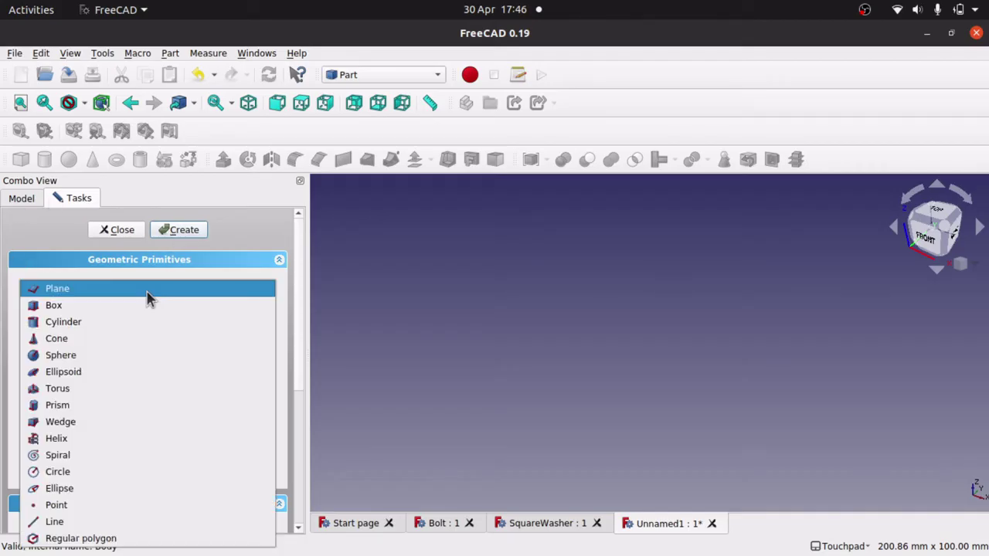
{"action": "left_click", "coordinate": [106, 441]}
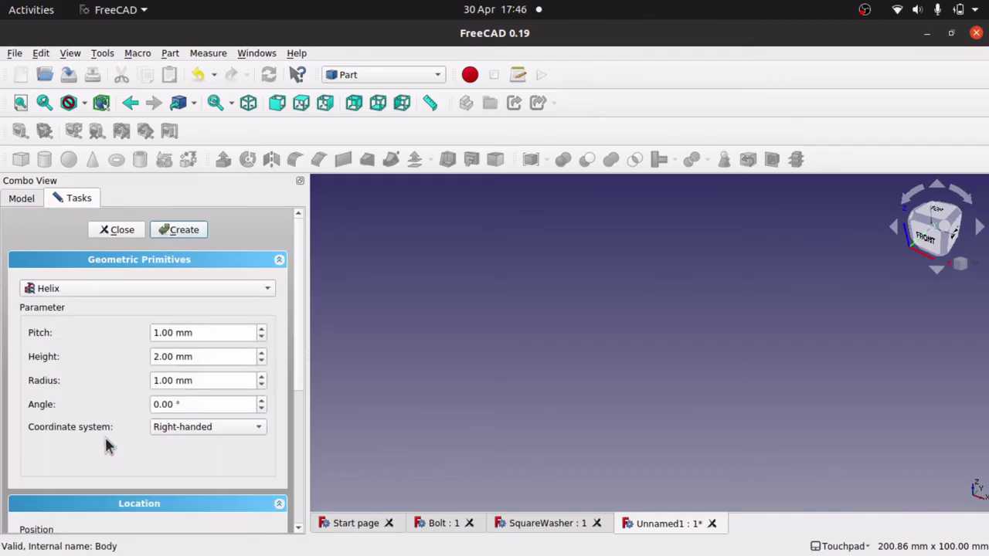
Step: Create the helix with a 20 mm radius, 40 mm height and 10 mm pitch, and close the primitive creation task
{"action": "double_click", "coordinate": [173, 386]}
{"action": "type", "text": "2"}
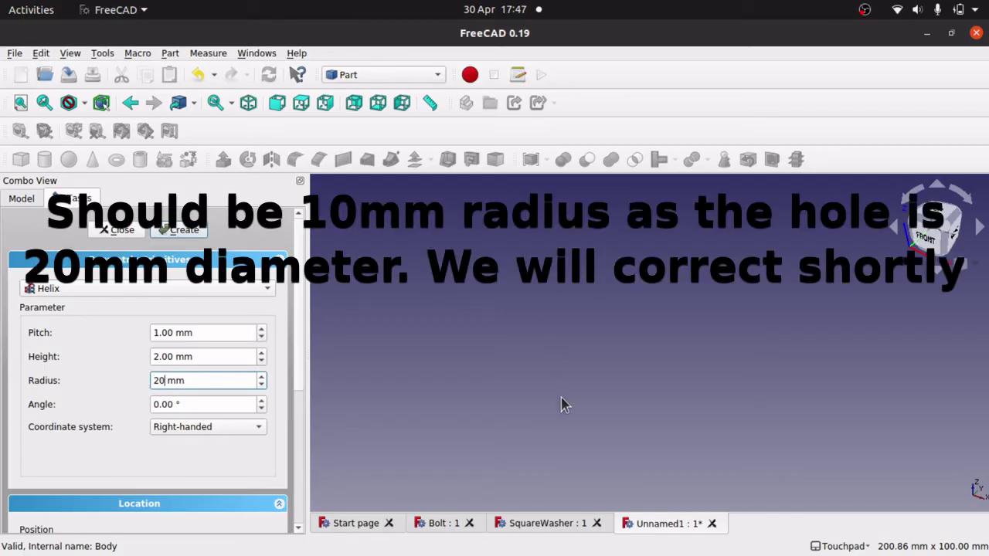
{"action": "left_click", "coordinate": [202, 356]}
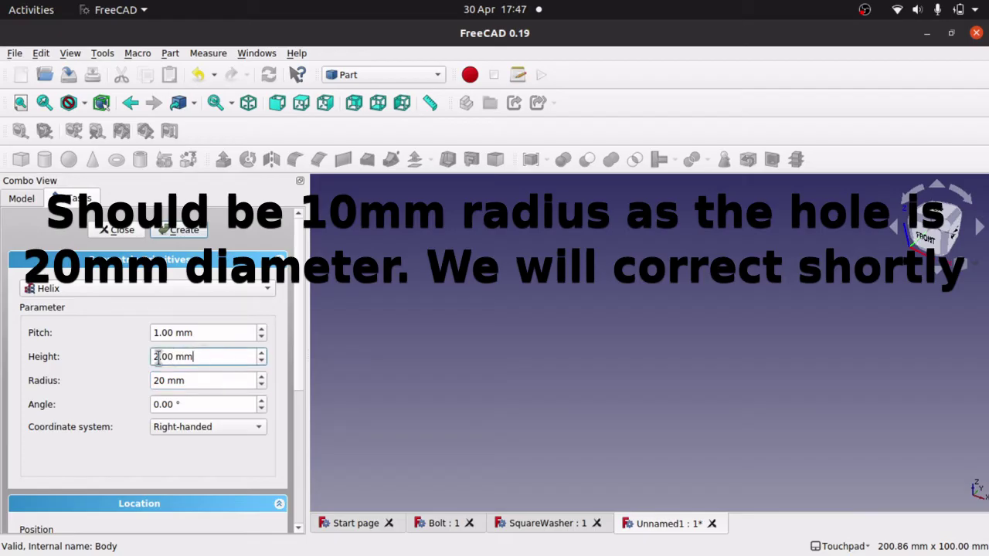
{"action": "left_click_drag", "start_coordinate": [157, 357], "coordinate": [133, 363]}
{"action": "type", "text": "40"}
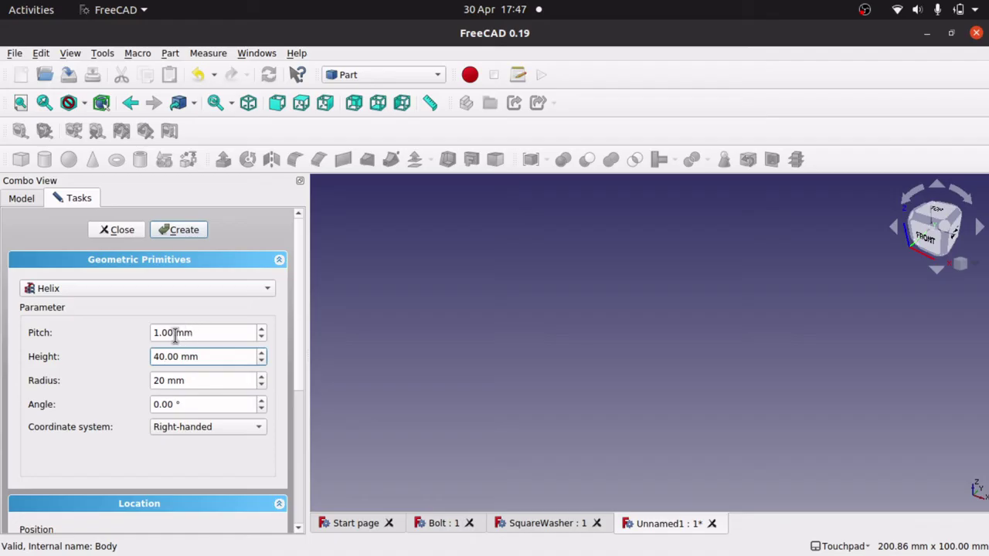
{"action": "left_click", "coordinate": [157, 333]}
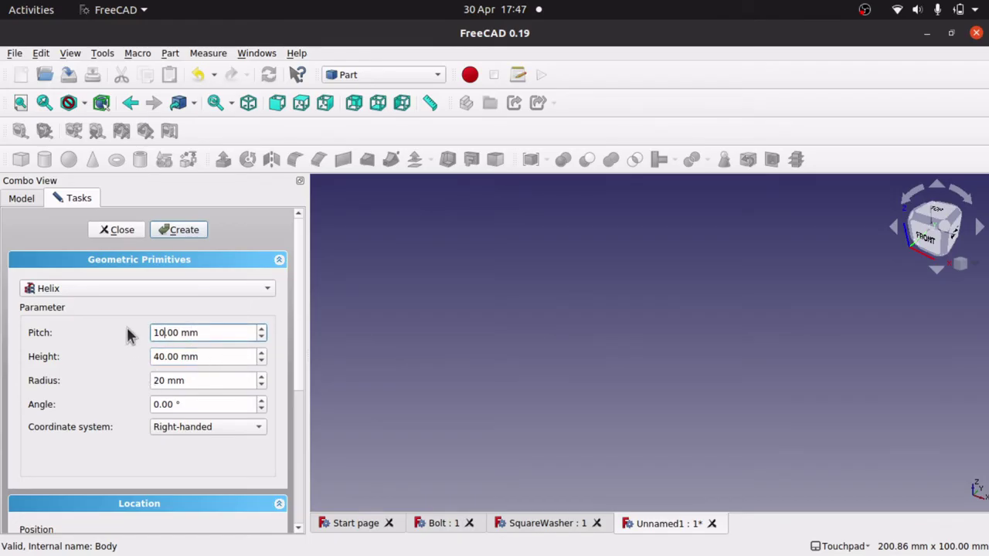
{"action": "left_click", "coordinate": [187, 225]}
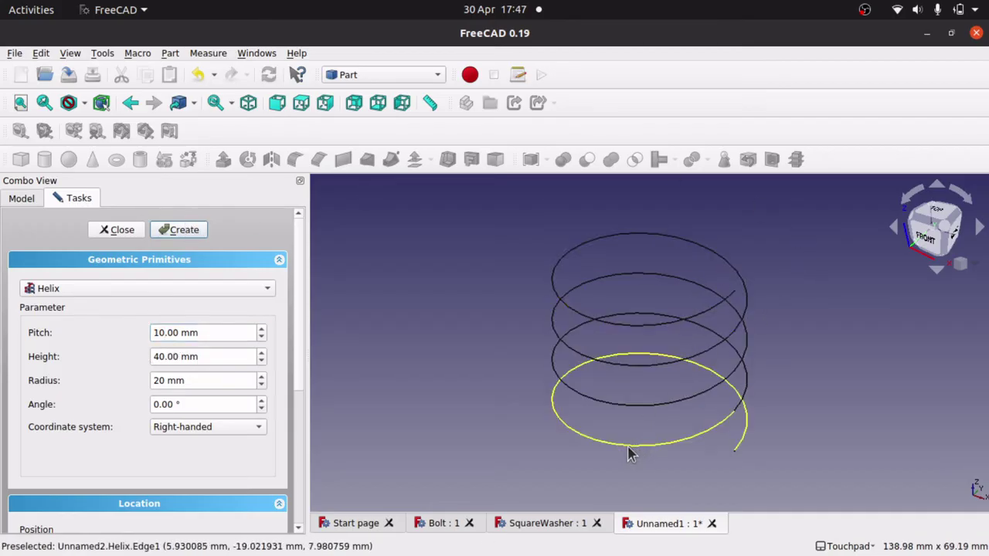
{"action": "left_click", "coordinate": [214, 381]}
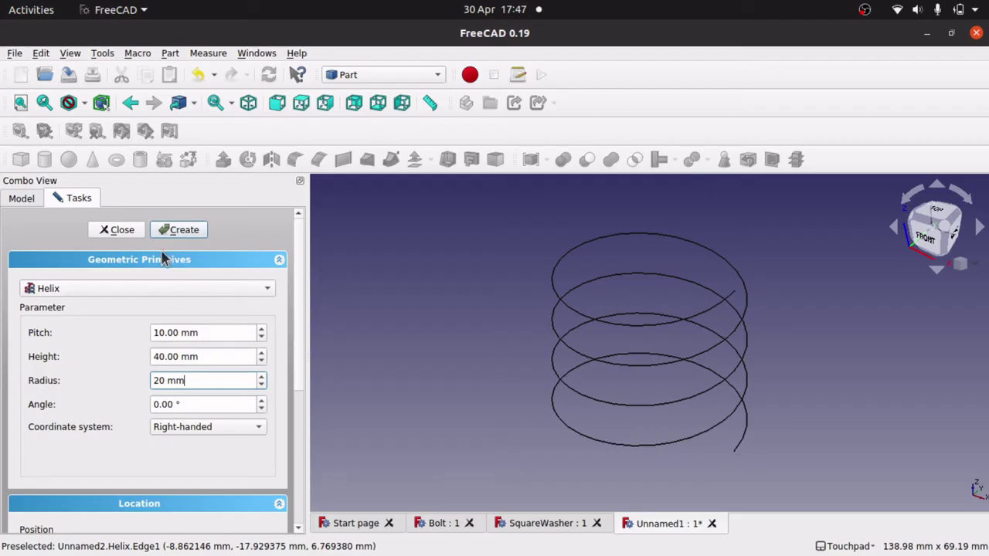
{"action": "left_click", "coordinate": [115, 230]}
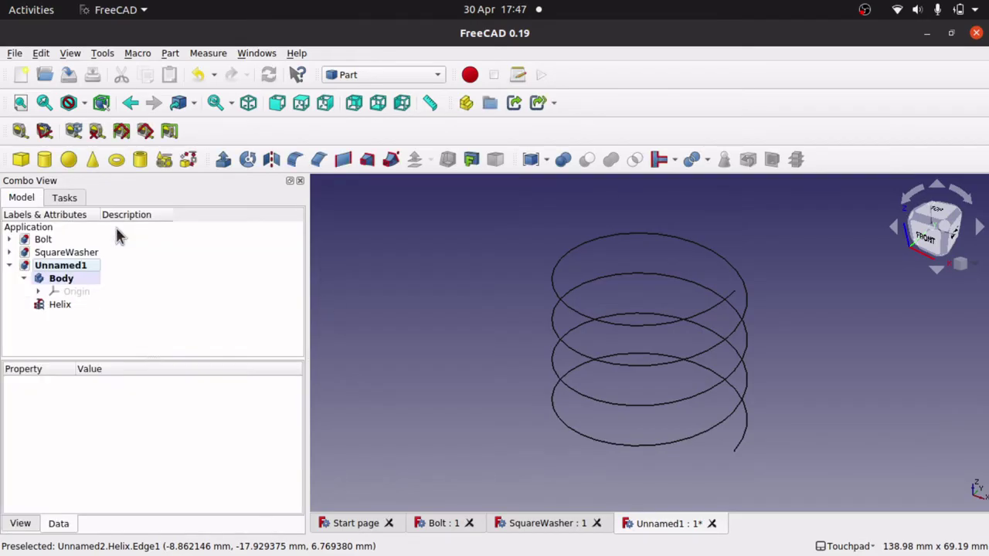
Step: Set the helix's height to 80 mm and its pitch to 20 mm
{"action": "left_click", "coordinate": [60, 305]}
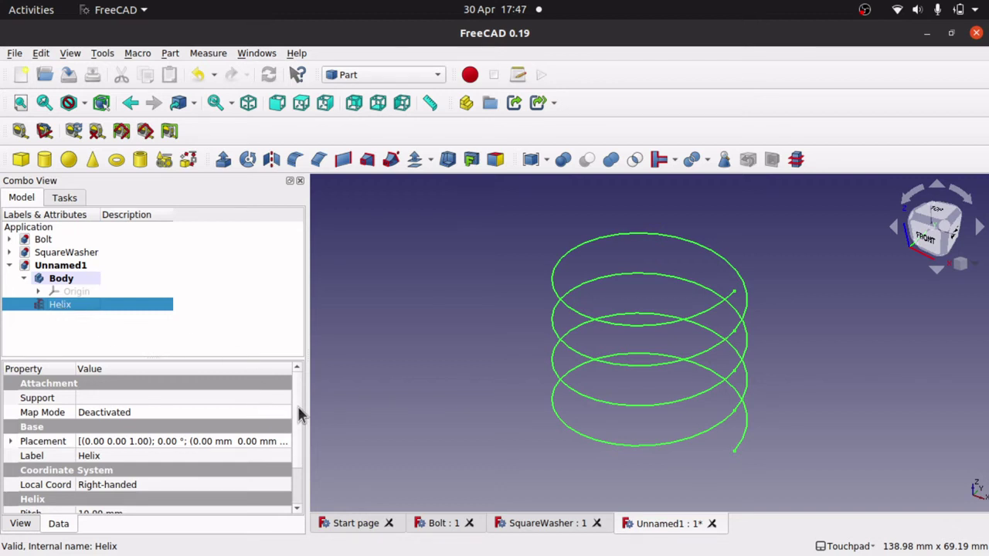
{"action": "scroll", "coordinate": [297, 440], "scroll_direction": "down", "scroll_amount": 2}
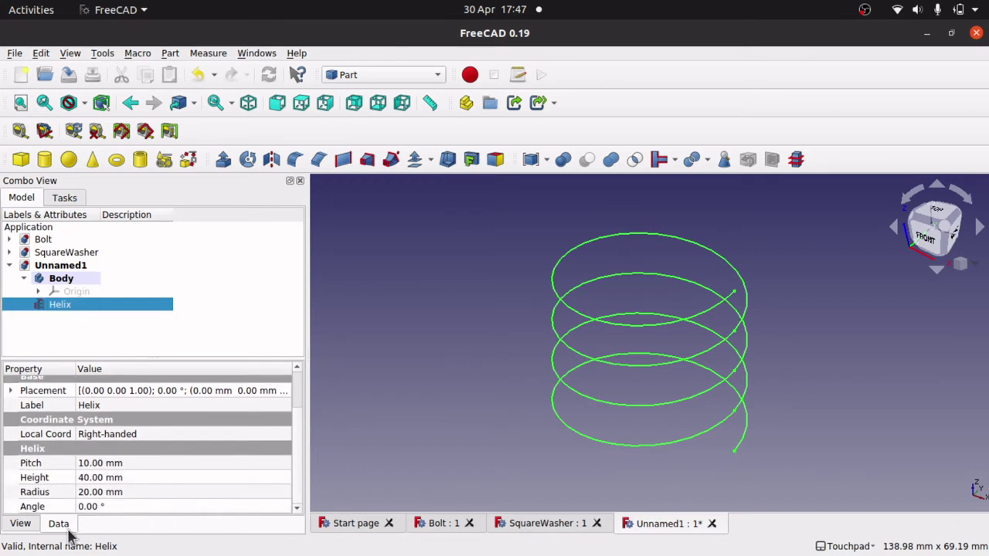
{"action": "left_click", "coordinate": [101, 478]}
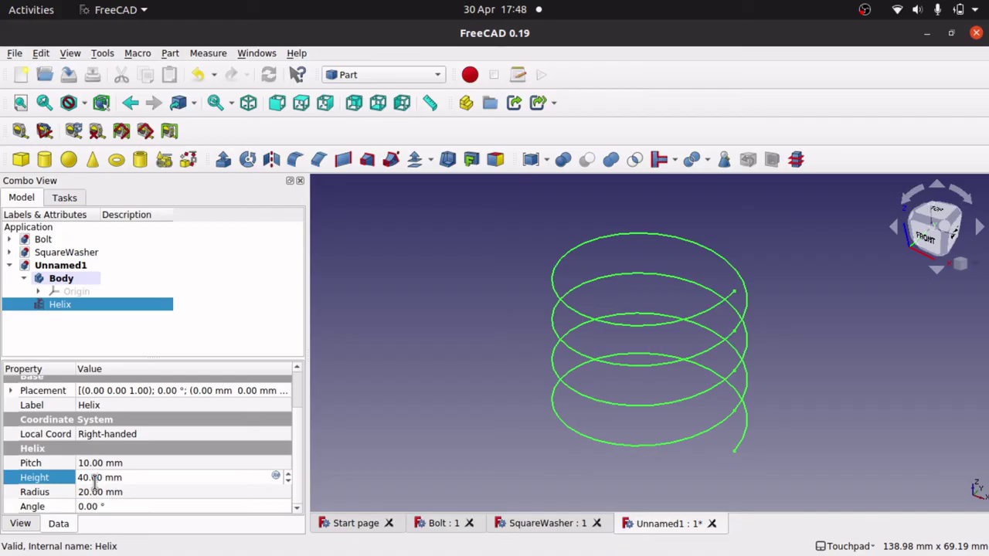
{"action": "left_click_drag", "start_coordinate": [89, 477], "coordinate": [76, 479]}
{"action": "type", "text": "80"}
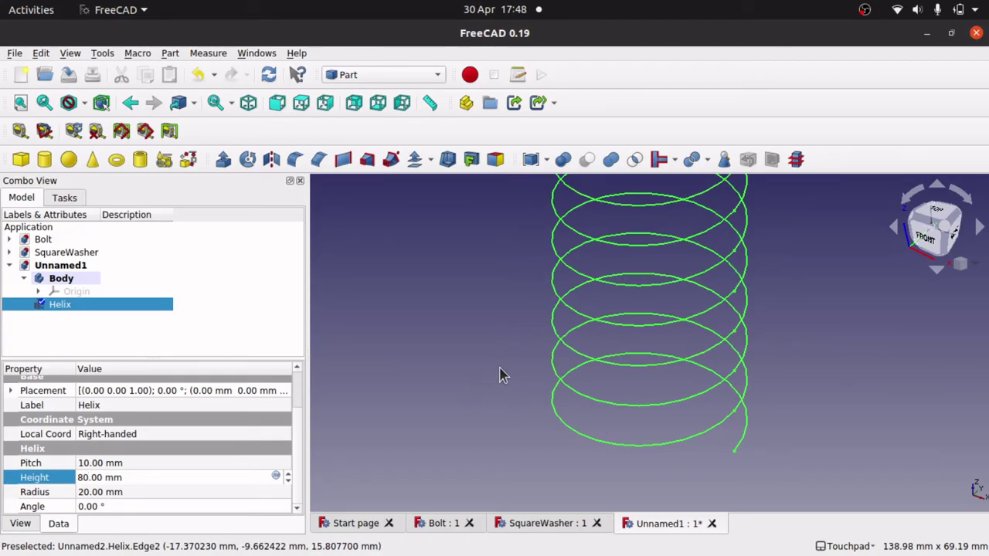
{"action": "scroll", "coordinate": [501, 374], "scroll_direction": "down", "scroll_amount": 5}
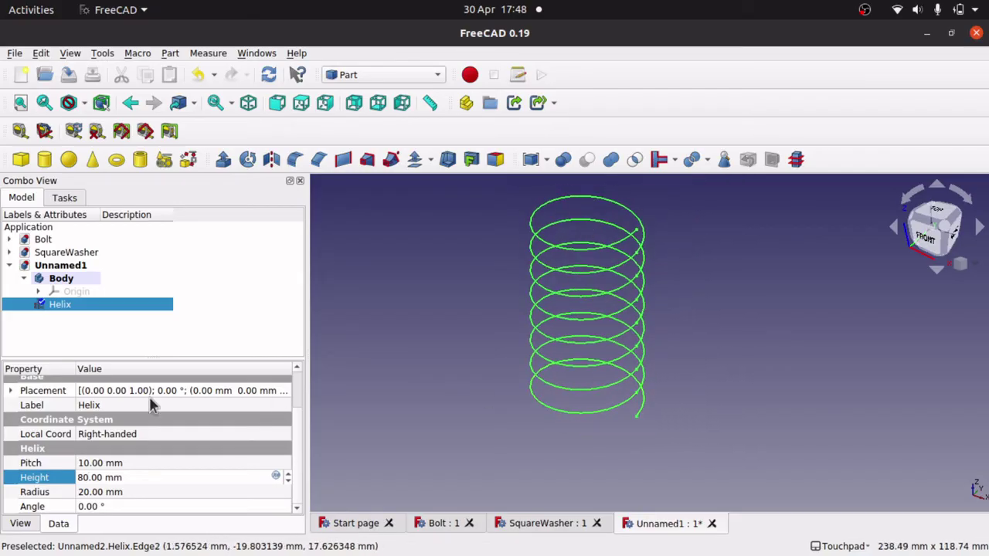
{"action": "left_click", "coordinate": [85, 462]}
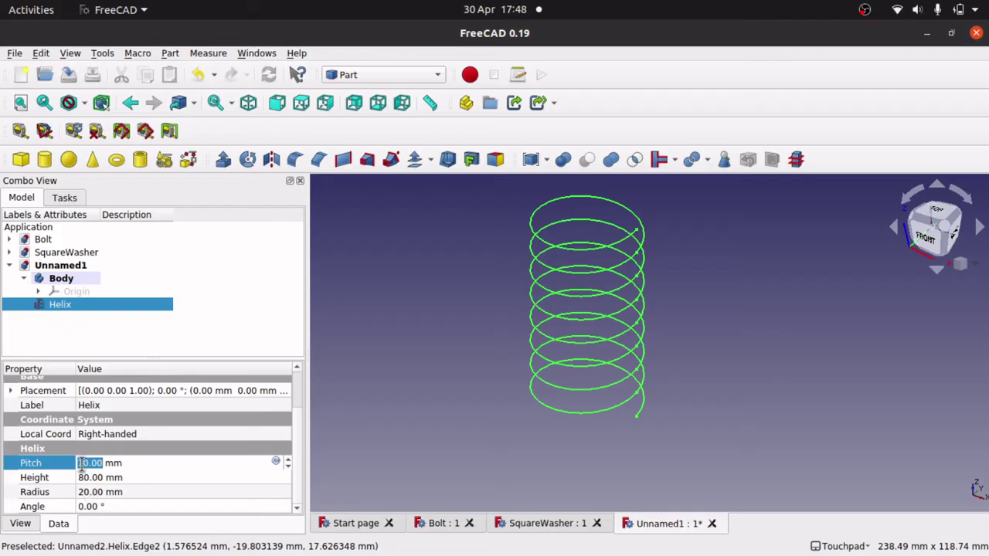
{"action": "left_click", "coordinate": [81, 462]}
{"action": "type", "text": "2"}
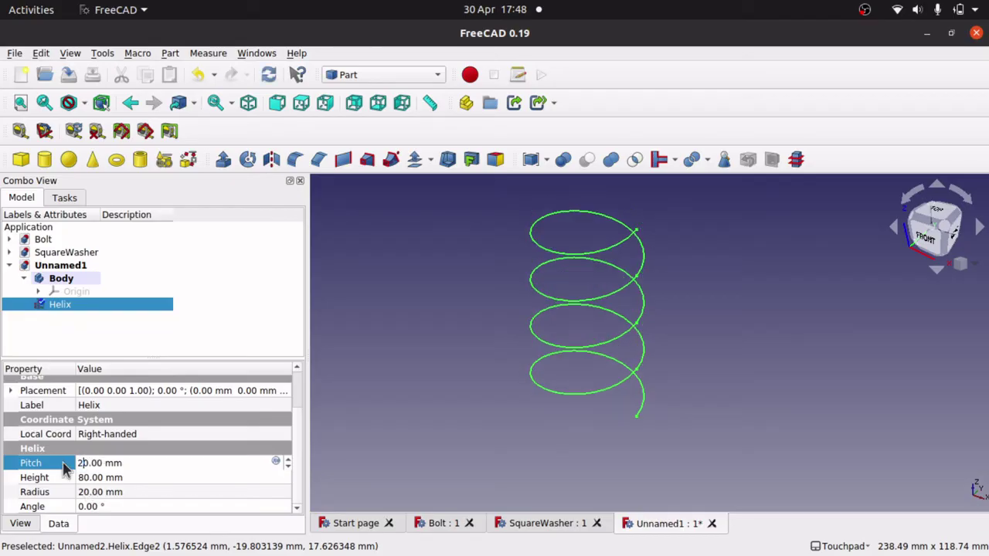
Step: Set the helix's height back to 40 mm and its pitch back to 10 mm
{"action": "left_click", "coordinate": [99, 477]}
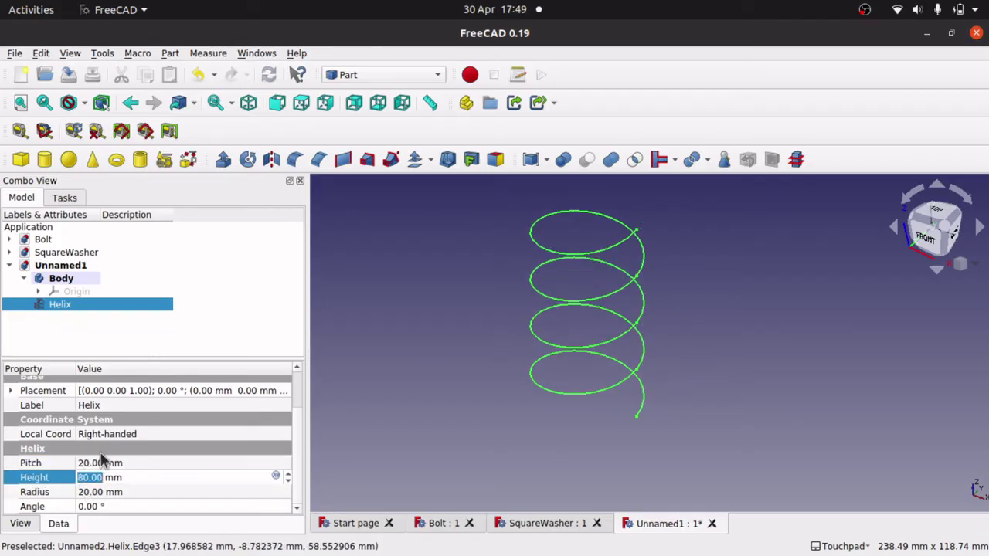
{"action": "left_click_drag", "start_coordinate": [82, 477], "coordinate": [57, 480]}
{"action": "type", "text": "4"}
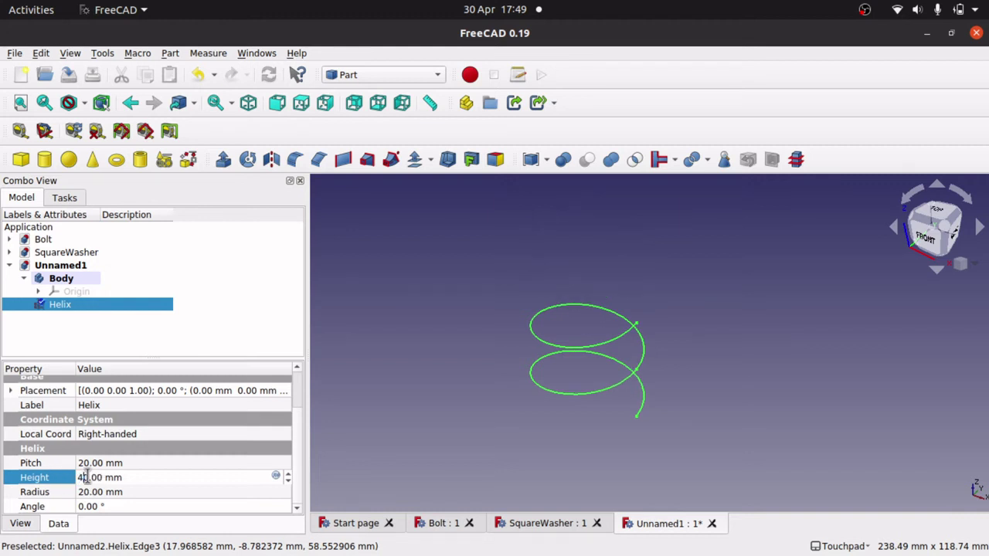
{"action": "left_click", "coordinate": [87, 463]}
{"action": "left_click", "coordinate": [88, 463]}
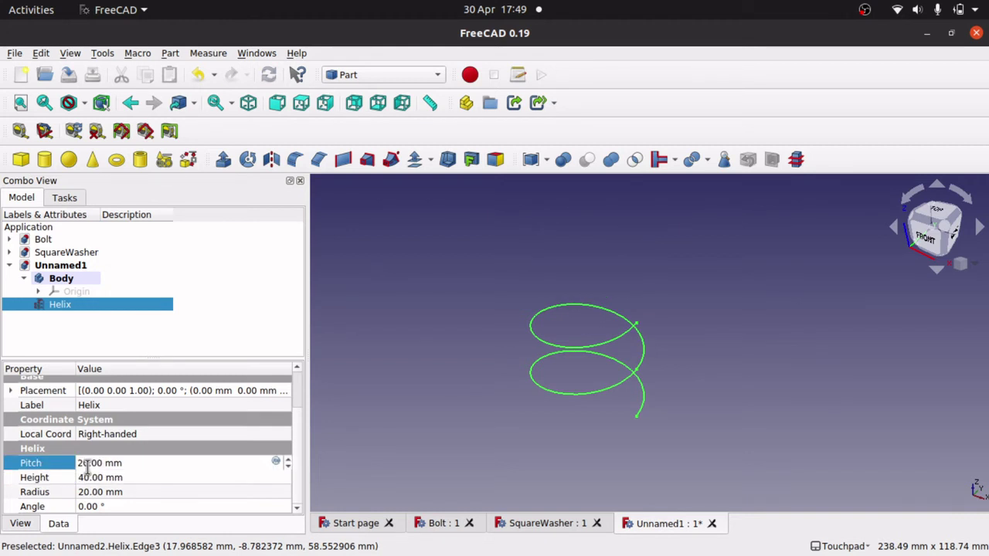
{"action": "left_click_drag", "start_coordinate": [83, 467], "coordinate": [65, 461]}
{"action": "type", "text": "1"}
{"action": "left_click", "coordinate": [214, 484]}
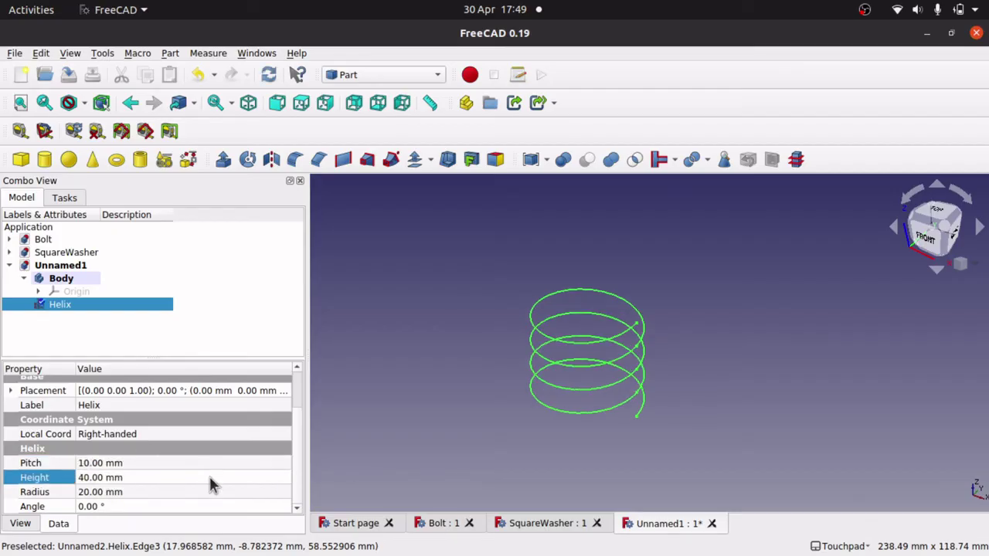
Step: Link the helix's pitch to its height with the formula Height/4
{"action": "left_click", "coordinate": [214, 484]}
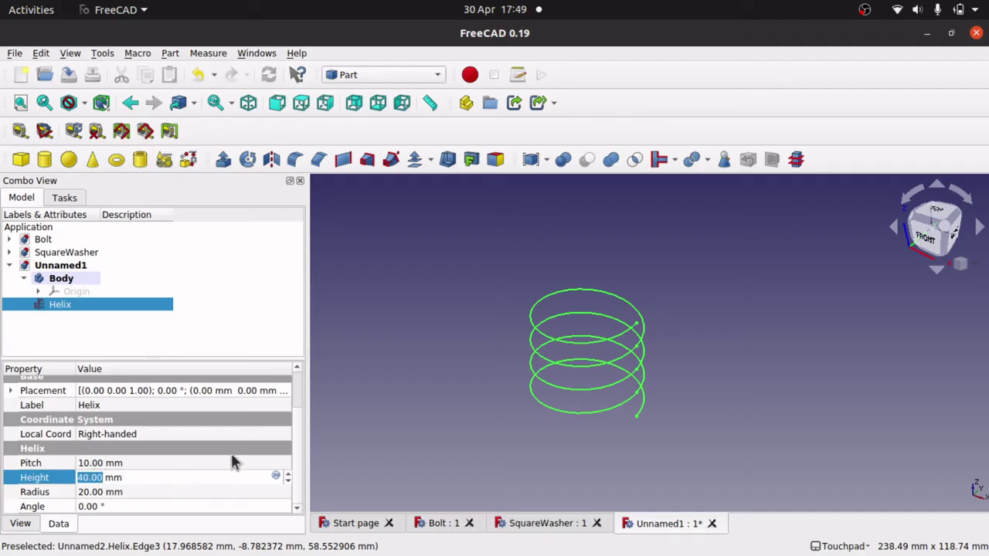
{"action": "left_click", "coordinate": [280, 464]}
{"action": "left_click", "coordinate": [278, 463]}
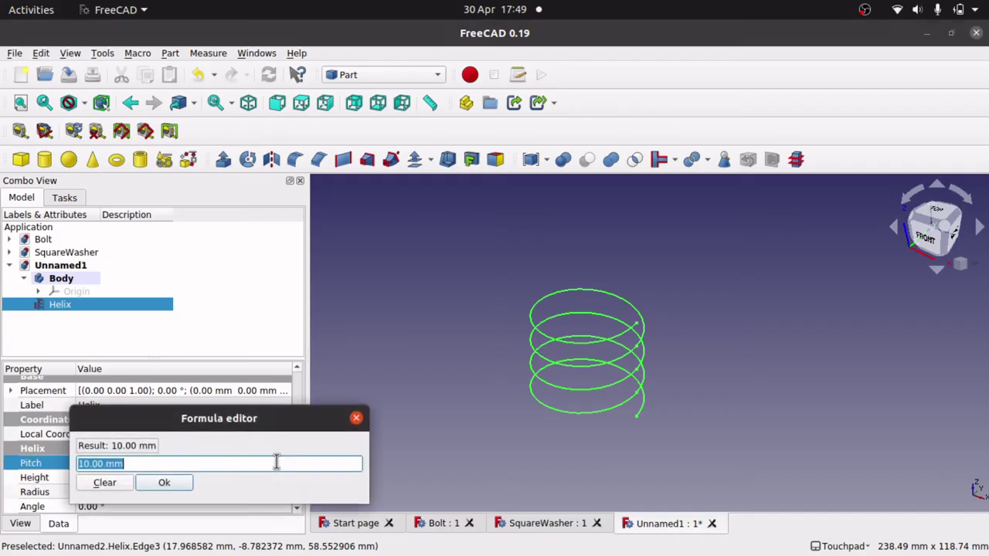
{"action": "left_click_drag", "start_coordinate": [265, 405], "coordinate": [258, 401]}
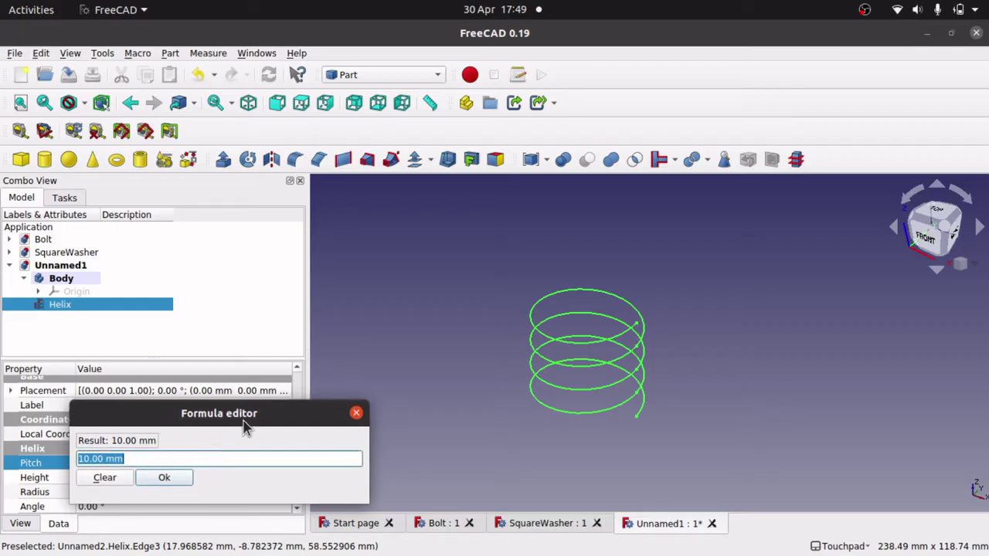
{"action": "type", "text": "hei"}
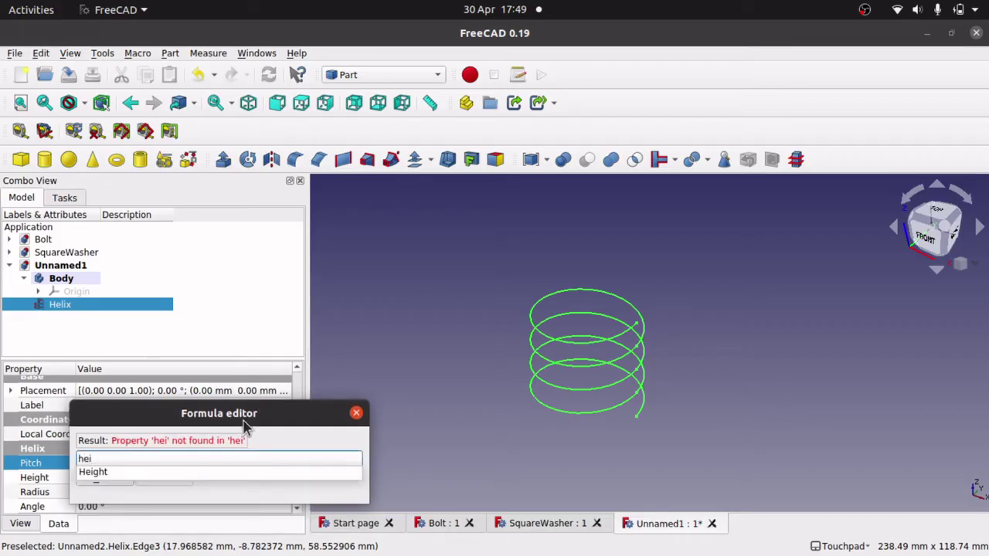
{"action": "left_click", "coordinate": [180, 472]}
{"action": "type", "text": "/4"}
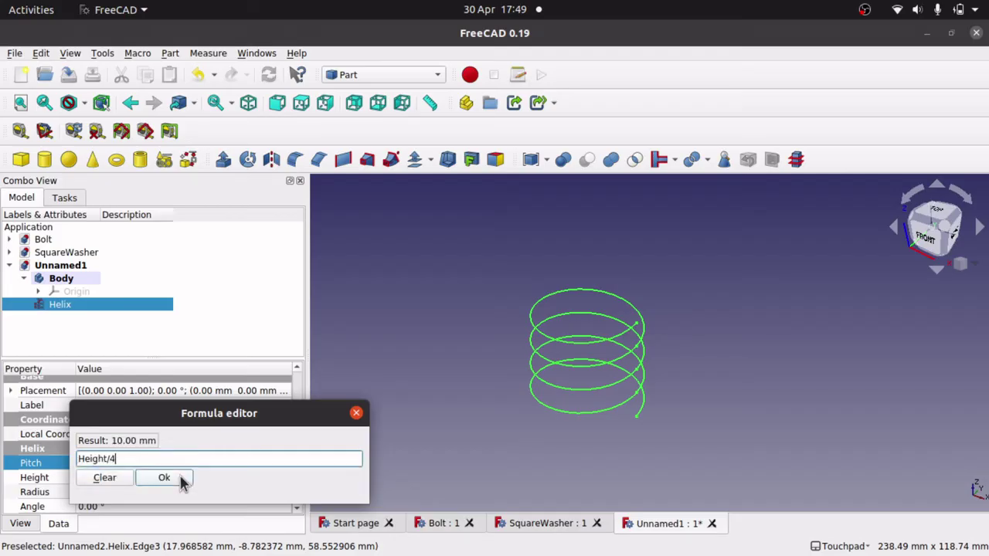
{"action": "left_click", "coordinate": [181, 479]}
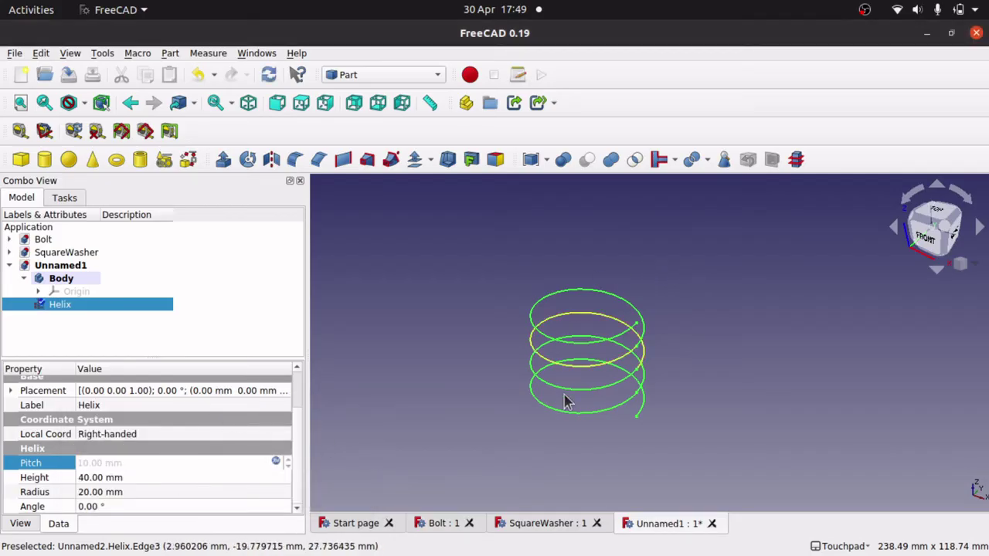
Step: Set the height of the helix with the formula-driven pitch to 80 mm and clear the selection
{"action": "left_click", "coordinate": [142, 478]}
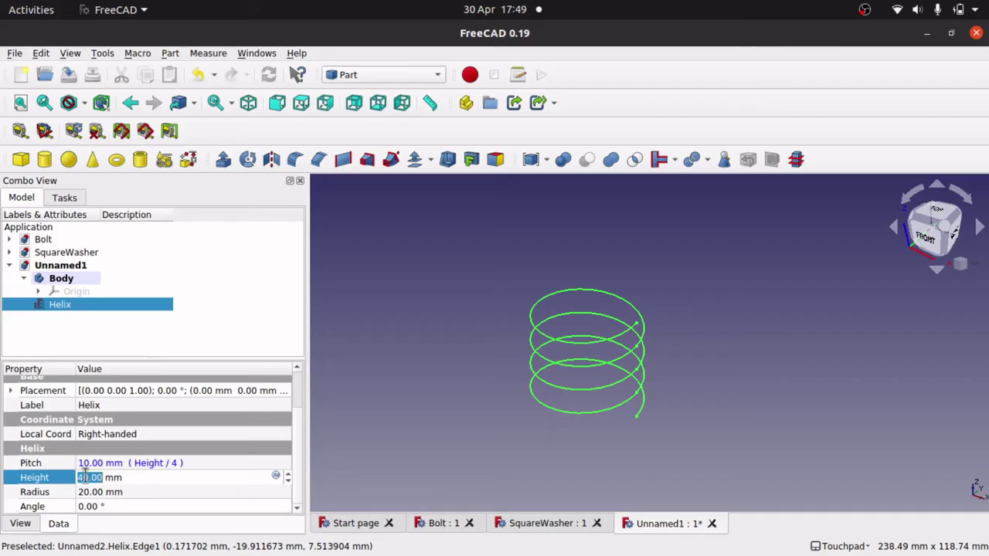
{"action": "left_click", "coordinate": [86, 478]}
{"action": "left_click_drag", "start_coordinate": [87, 477], "coordinate": [77, 478]}
{"action": "type", "text": "80"}
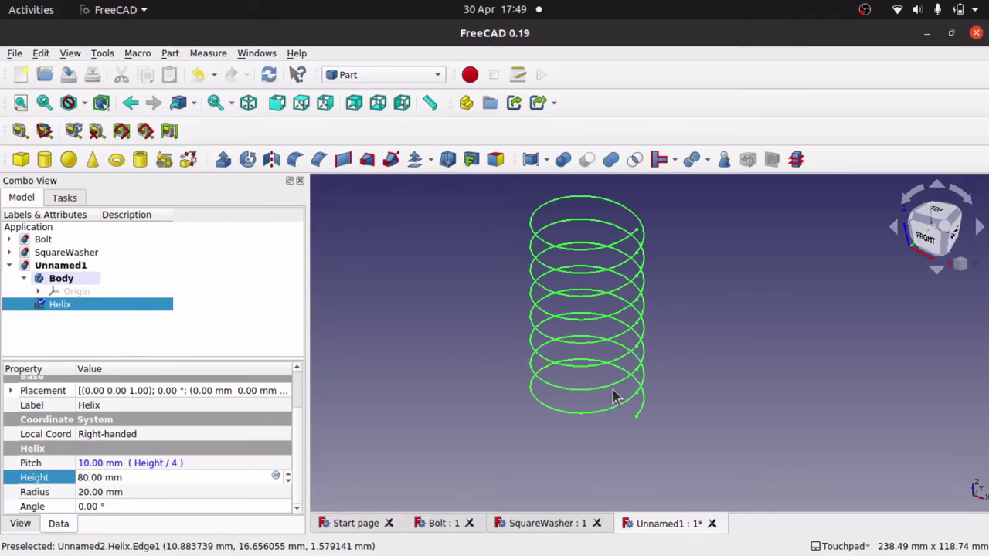
{"action": "left_click", "coordinate": [461, 454]}
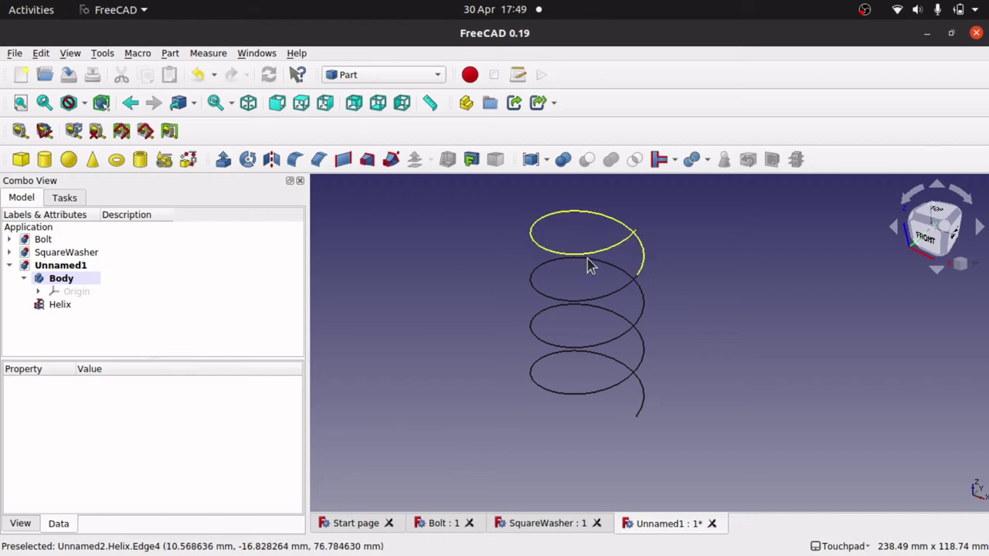
Step: Remove the Height / 4 formula from the helix's pitch
{"action": "left_click", "coordinate": [55, 306]}
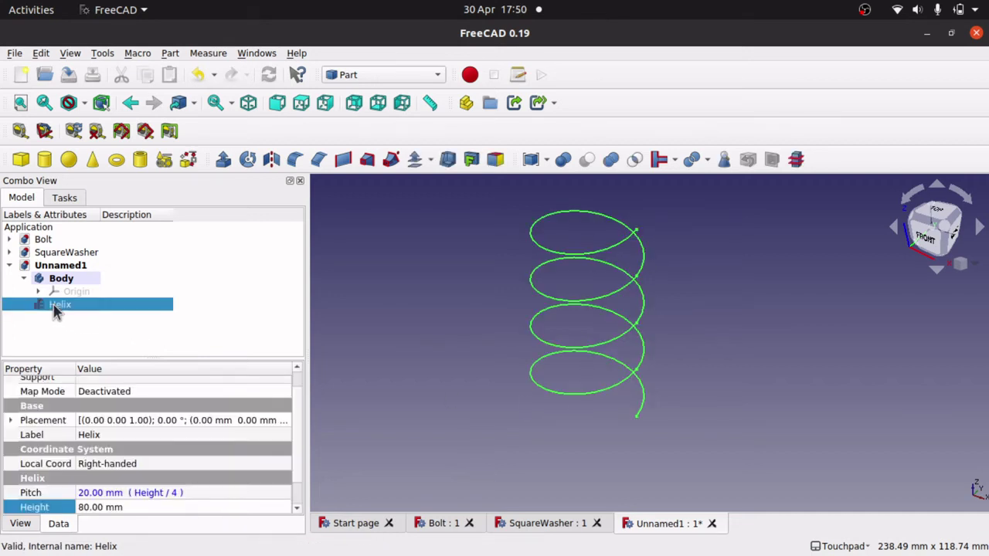
{"action": "double_click", "coordinate": [98, 493]}
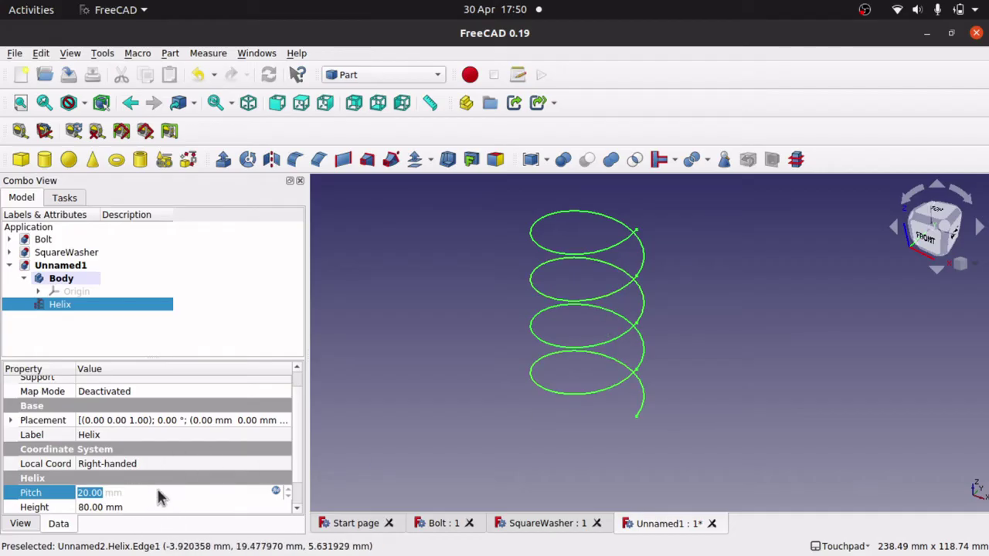
{"action": "left_click", "coordinate": [277, 493]}
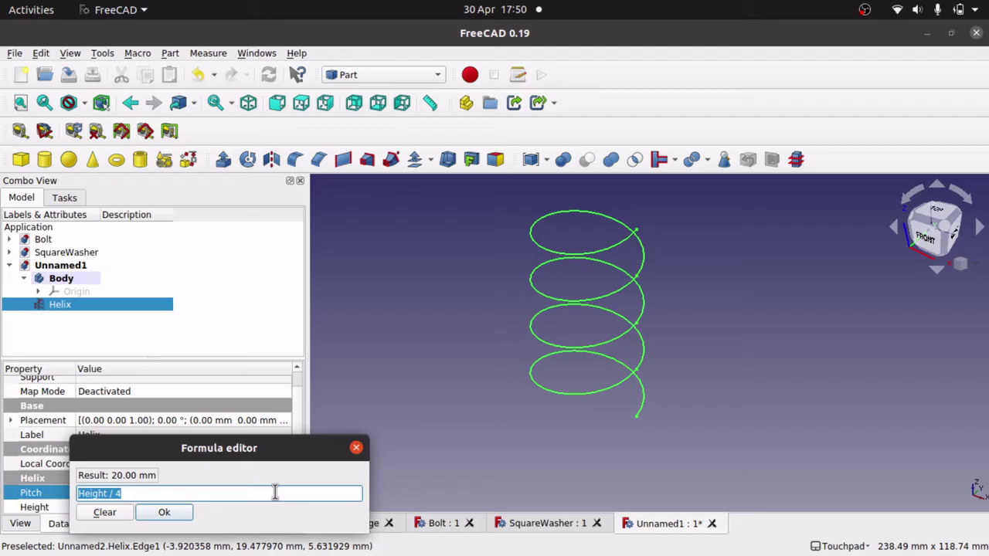
{"action": "key", "text": "BackSpace"}
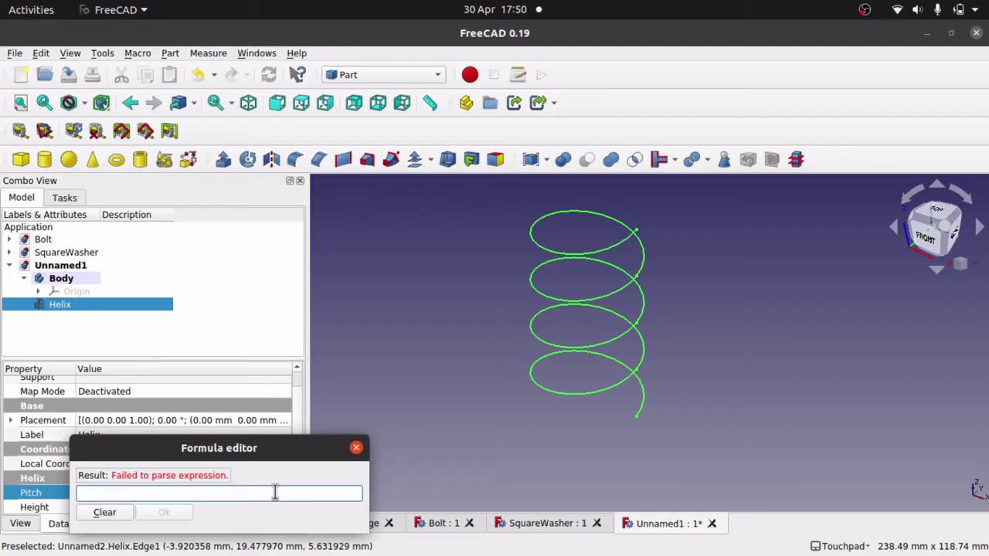
{"action": "left_click", "coordinate": [105, 512]}
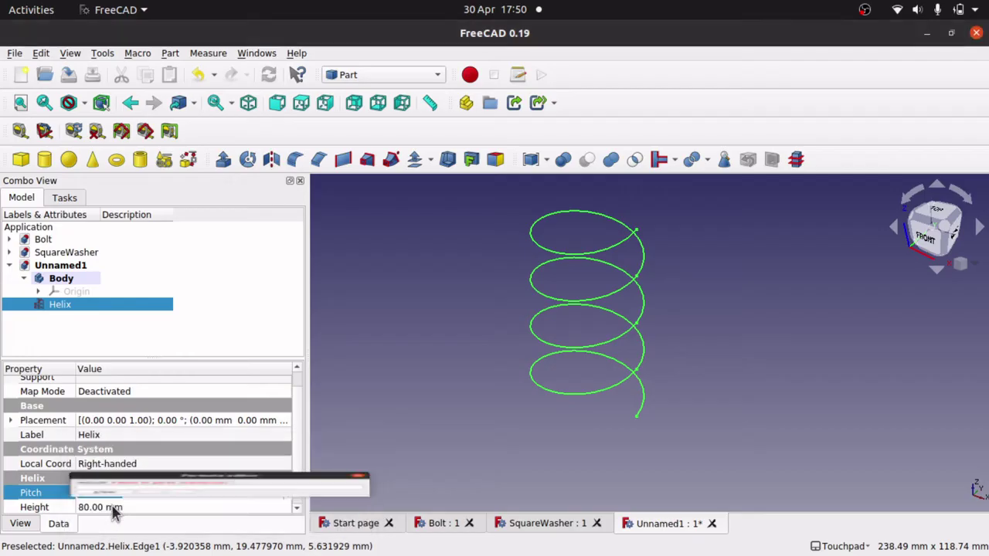
Step: Restore the helix to a fixed 10 mm pitch and a 40 mm height
{"action": "left_click", "coordinate": [87, 495]}
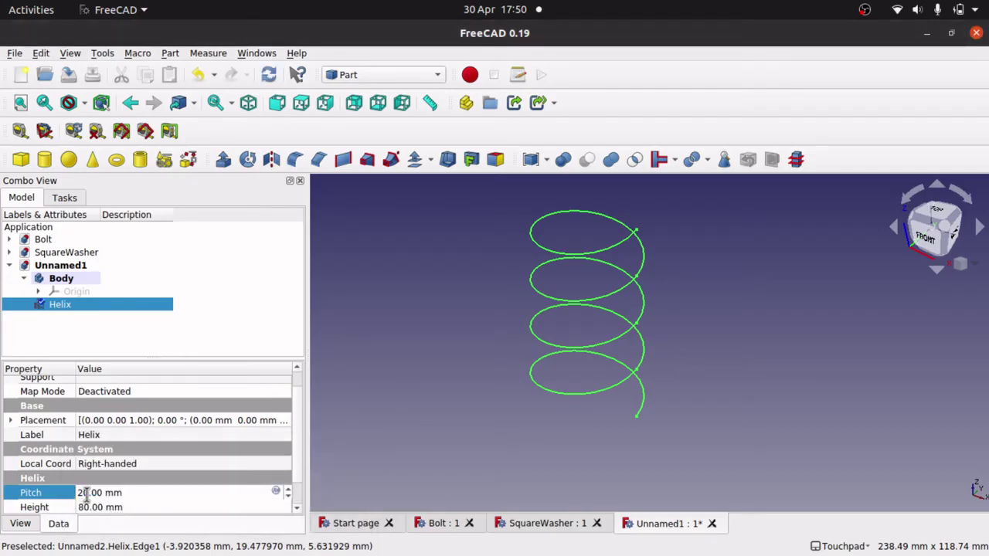
{"action": "left_click_drag", "start_coordinate": [82, 497], "coordinate": [66, 494]}
{"action": "type", "text": "1"}
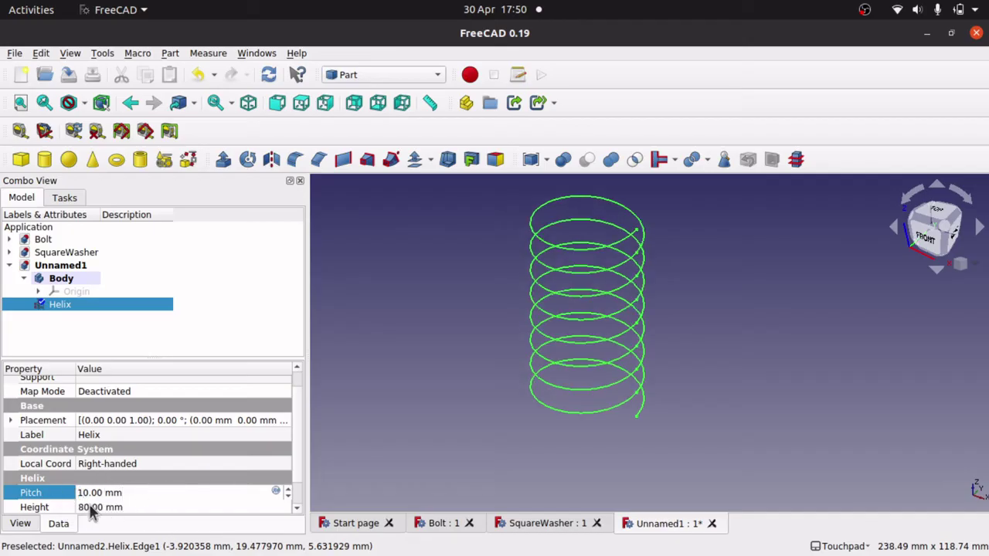
{"action": "left_click", "coordinate": [85, 507]}
{"action": "left_click_drag", "start_coordinate": [77, 501], "coordinate": [68, 503]}
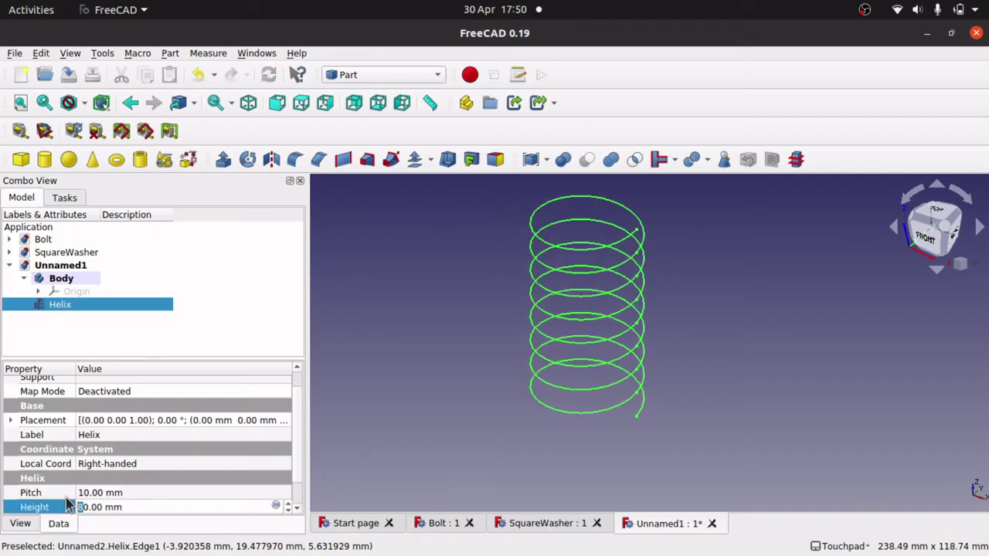
{"action": "type", "text": "4"}
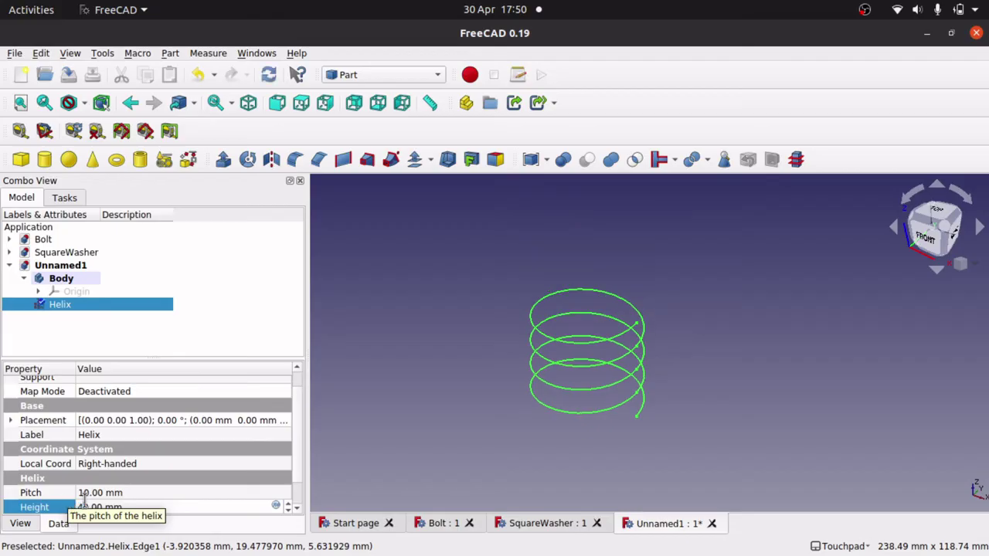
{"action": "left_click", "coordinate": [210, 492]}
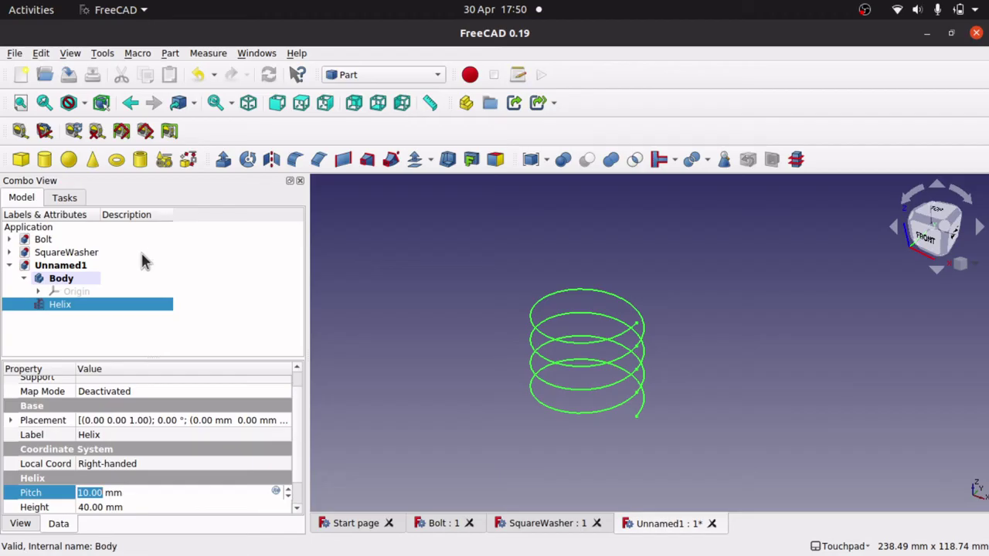
Step: Switch to the Part Design workbench and start a new sketch in the body on the XZ plane
{"action": "left_click", "coordinate": [393, 77]}
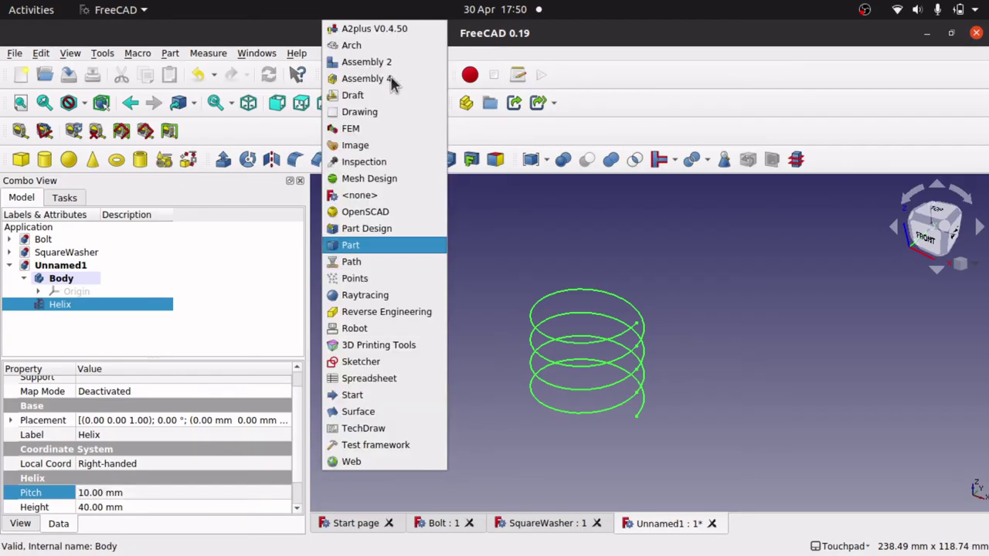
{"action": "left_click", "coordinate": [395, 228]}
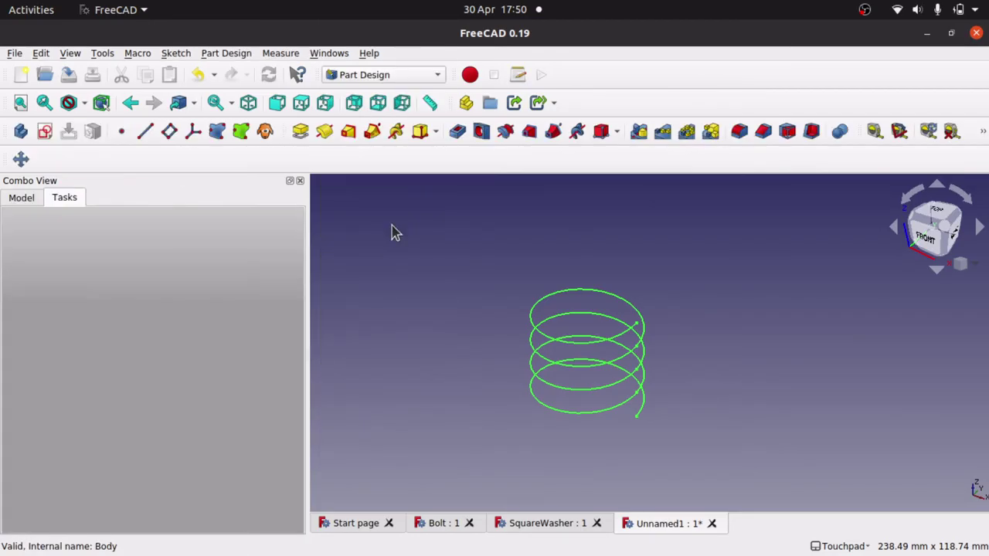
{"action": "left_click", "coordinate": [16, 199]}
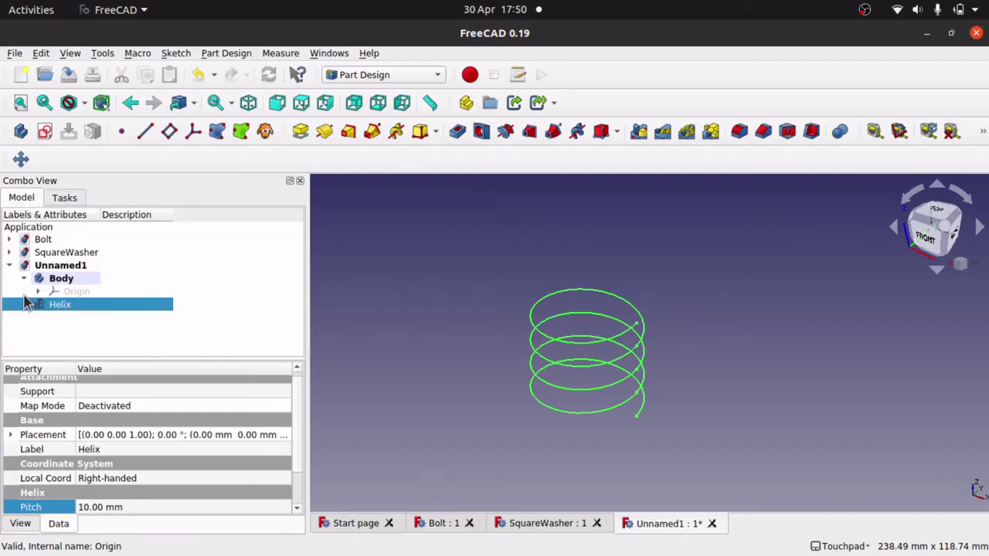
{"action": "left_click", "coordinate": [63, 279]}
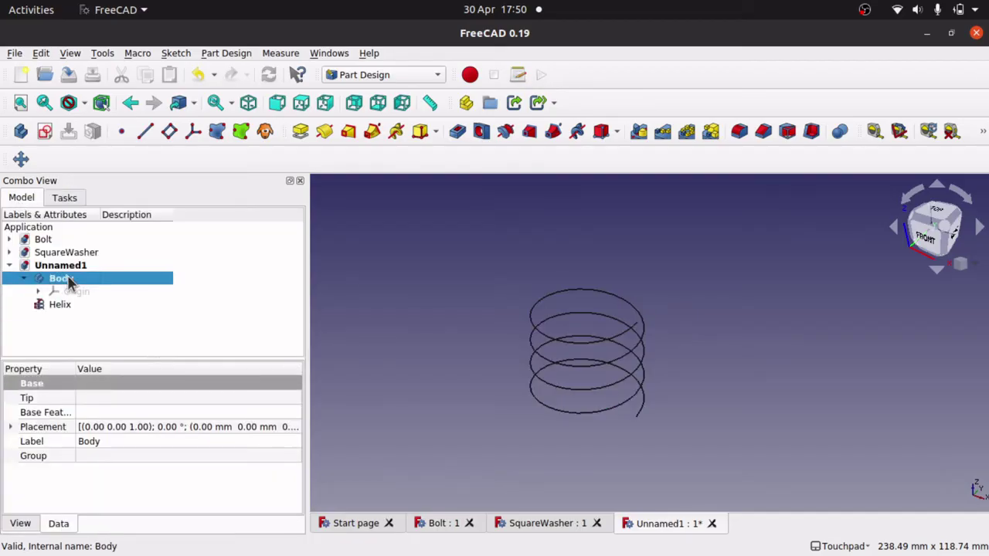
{"action": "left_click", "coordinate": [45, 133]}
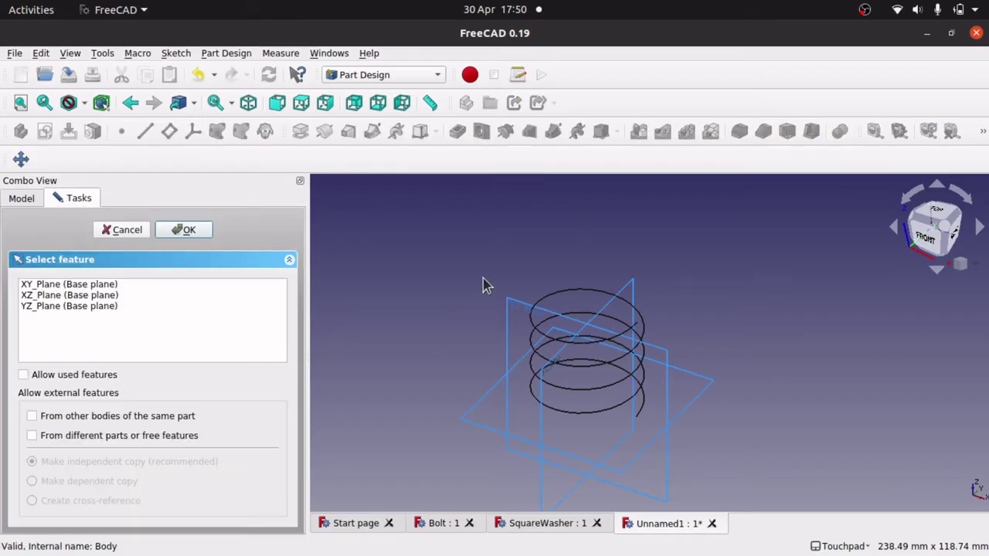
{"action": "mouse_move", "coordinate": [647, 394]}
{"action": "left_mouse_down"}
{"action": "mouse_move", "coordinate": [647, 382]}
{"action": "mouse_move", "coordinate": [642, 408]}
{"action": "left_mouse_up"}
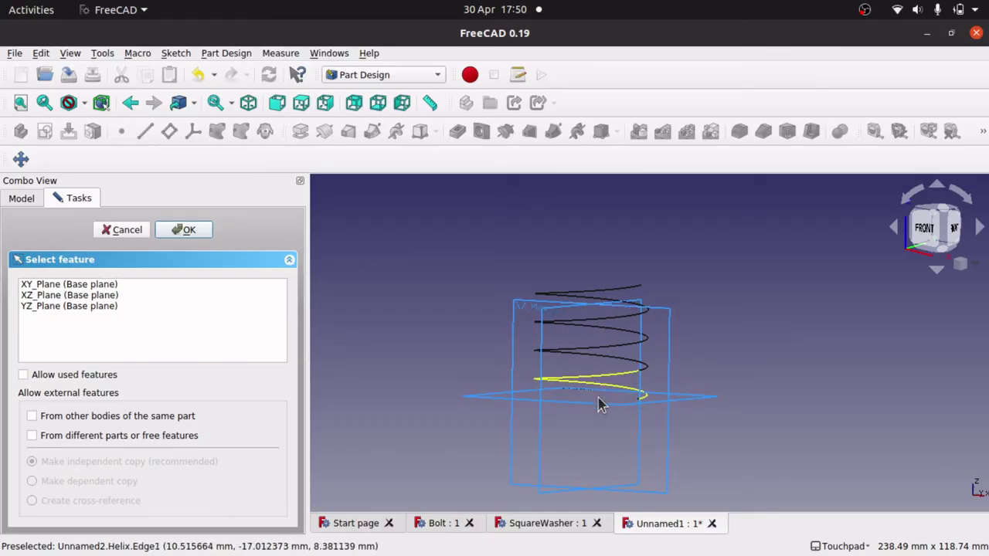
{"action": "left_click_drag", "start_coordinate": [598, 401], "coordinate": [639, 403]}
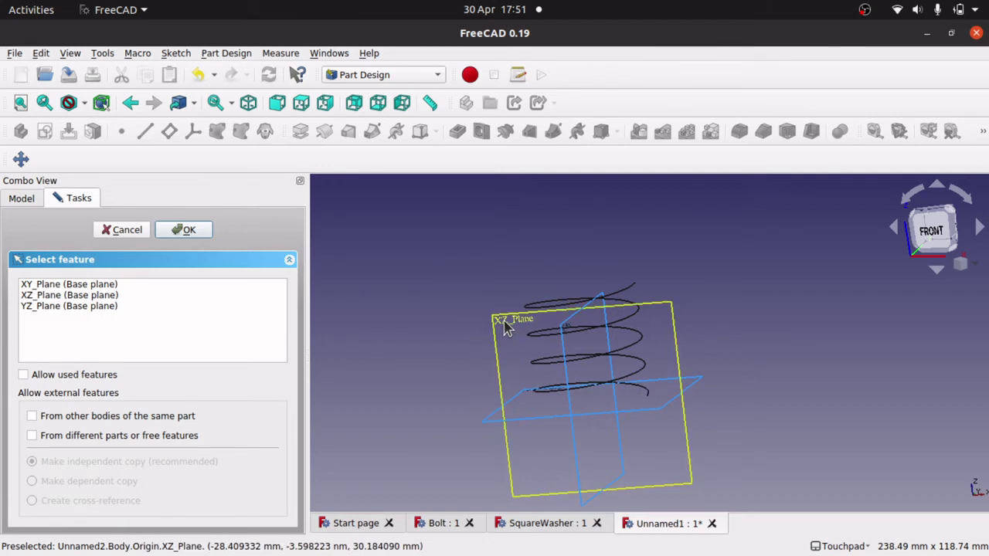
{"action": "scroll", "coordinate": [505, 328], "scroll_direction": "up", "scroll_amount": 5}
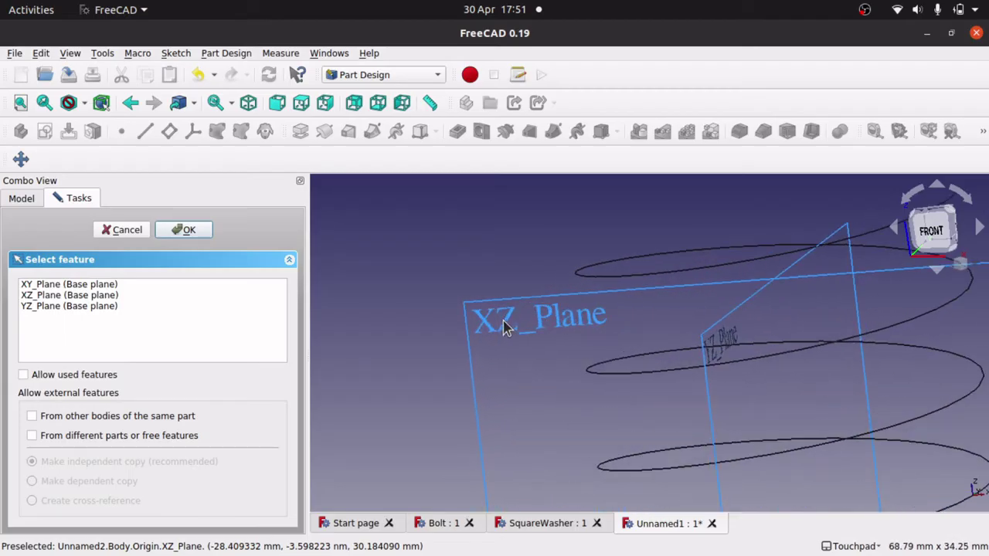
{"action": "left_click", "coordinate": [546, 320]}
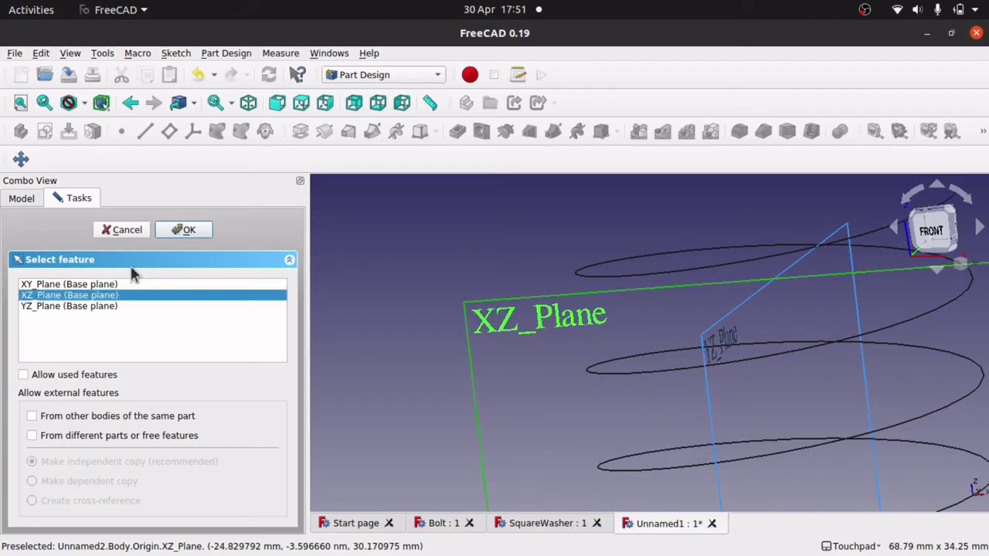
{"action": "left_click", "coordinate": [186, 232]}
Step: Sketch a circle of about 0.4 mm radius centred on the helix's lower end point on the horizontal axis, and close the sketch
{"action": "scroll", "coordinate": [844, 369], "scroll_direction": "down", "scroll_amount": 5}
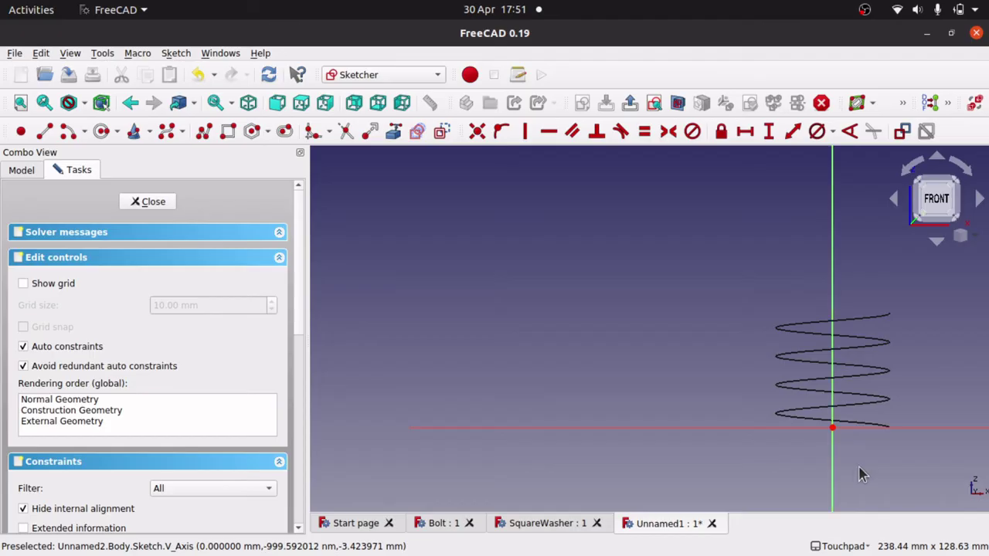
{"action": "scroll", "coordinate": [855, 461], "scroll_direction": "left", "scroll_amount": 1}
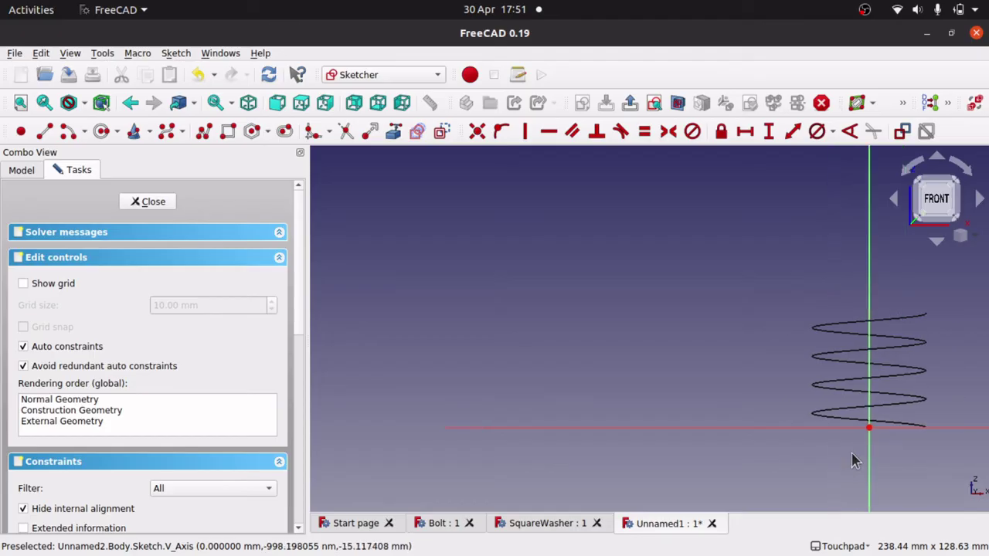
{"action": "scroll", "coordinate": [855, 461], "scroll_direction": "right", "scroll_amount": 4}
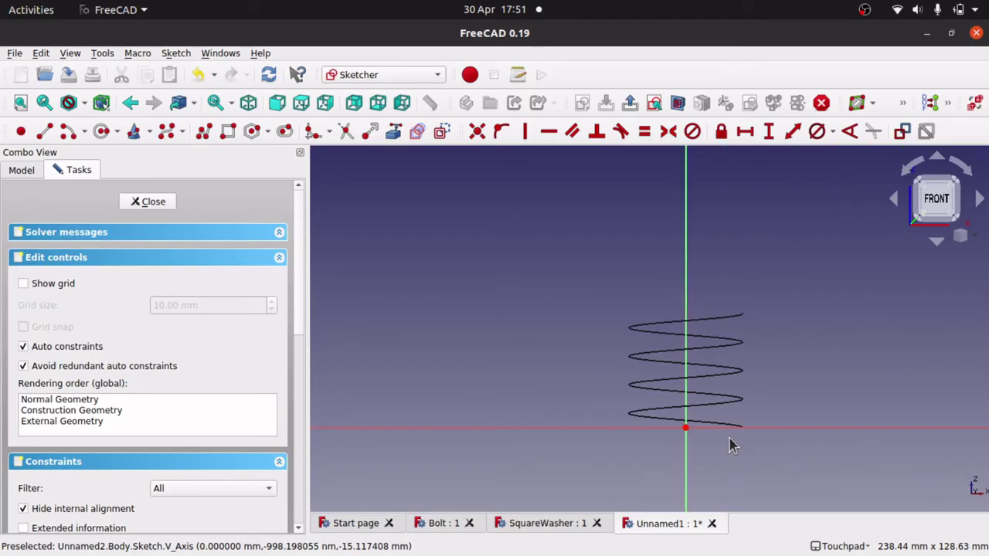
{"action": "scroll", "coordinate": [737, 442], "scroll_direction": "up", "scroll_amount": 10}
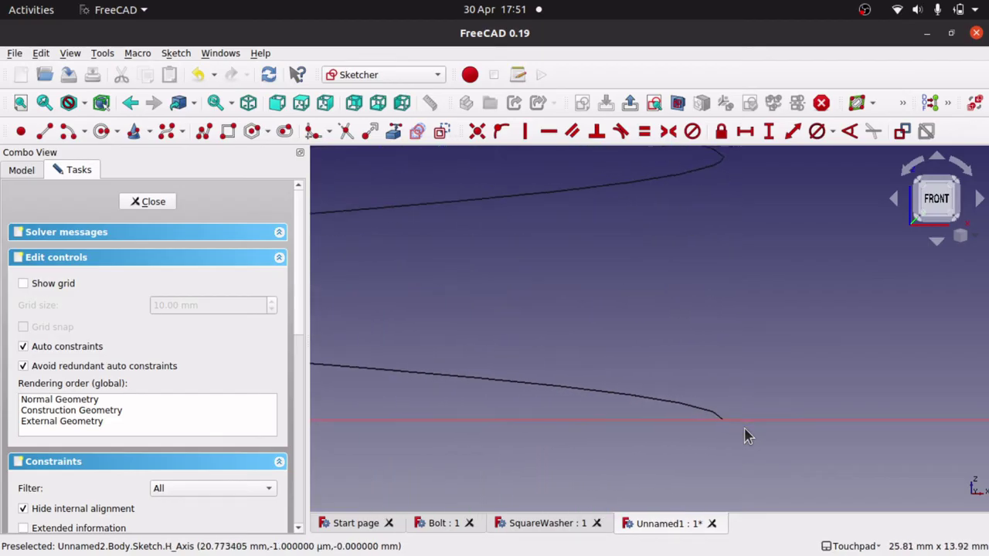
{"action": "scroll", "coordinate": [745, 436], "scroll_direction": "up", "scroll_amount": 1}
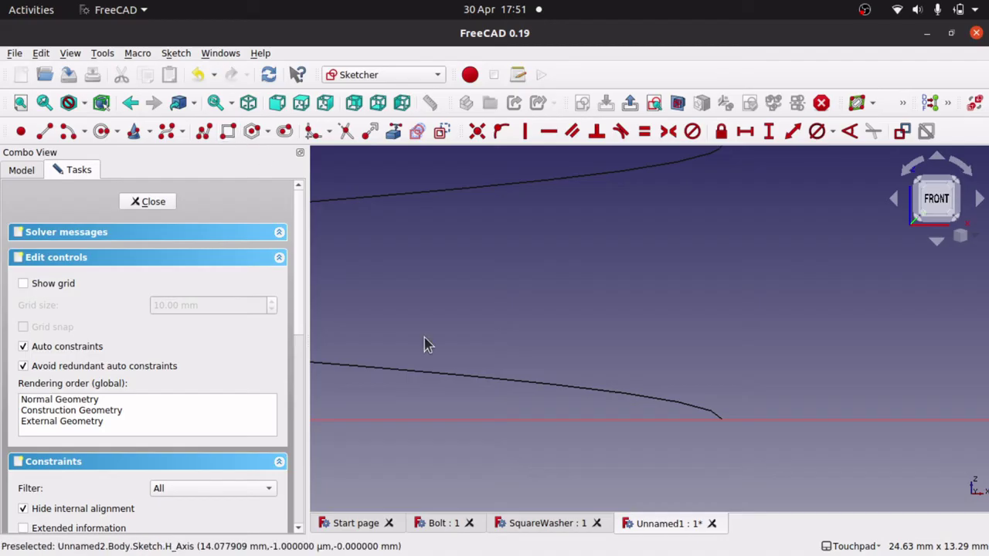
{"action": "left_click", "coordinate": [102, 133]}
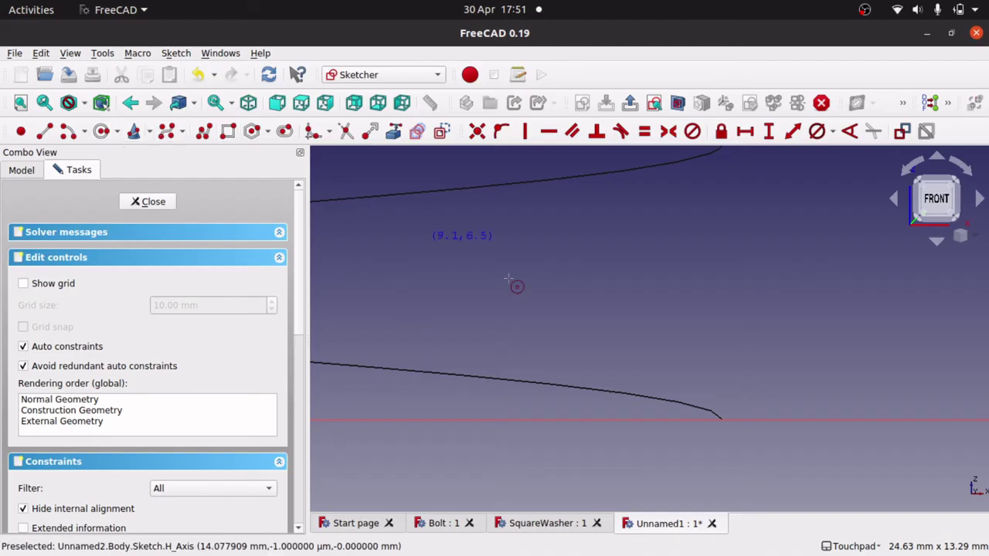
{"action": "left_click", "coordinate": [719, 420]}
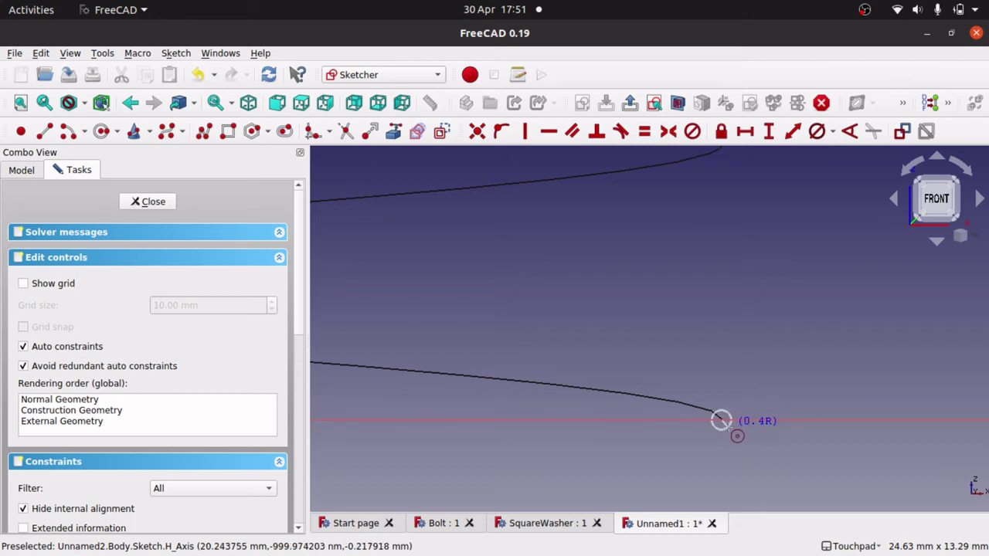
{"action": "left_click", "coordinate": [721, 420]}
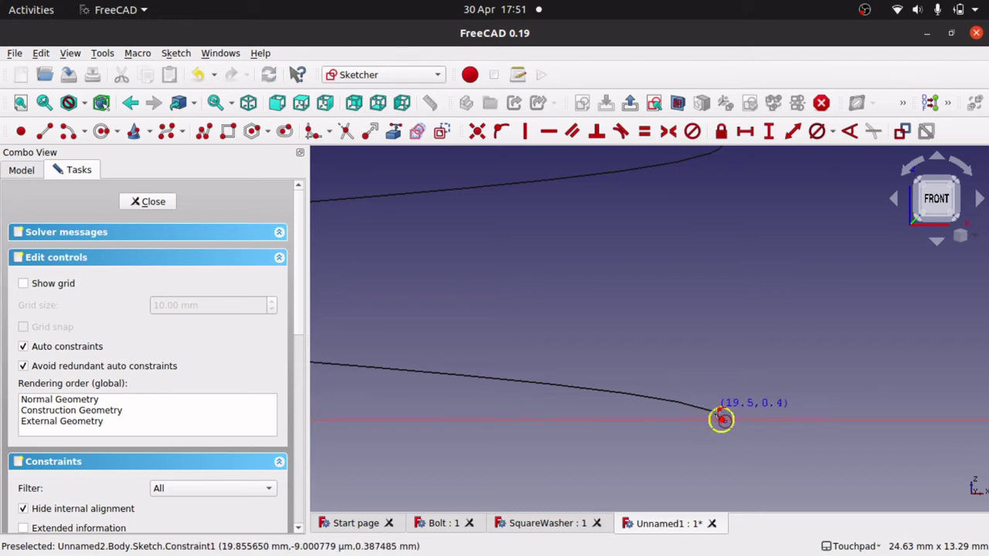
{"action": "scroll", "coordinate": [578, 342], "scroll_direction": "down", "scroll_amount": 5}
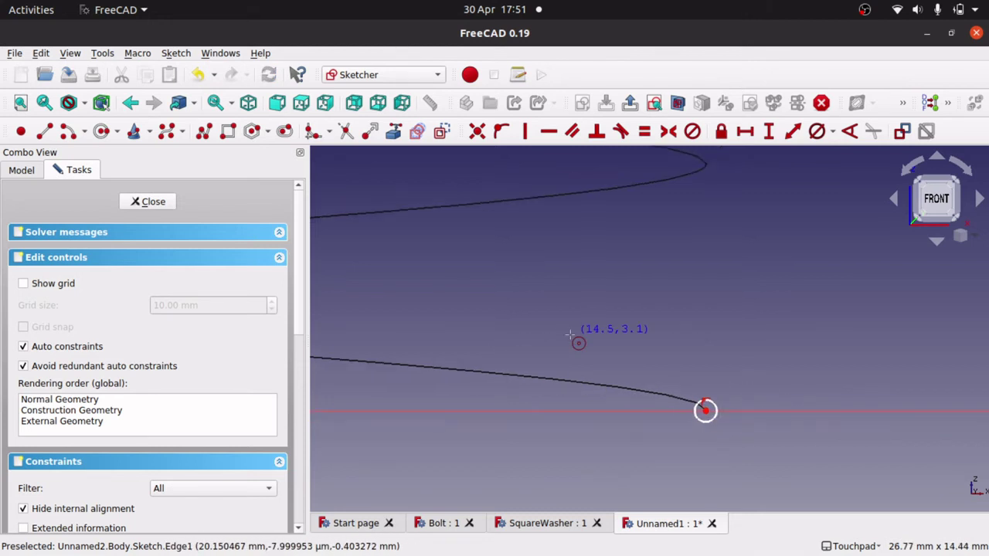
{"action": "left_click", "coordinate": [154, 200]}
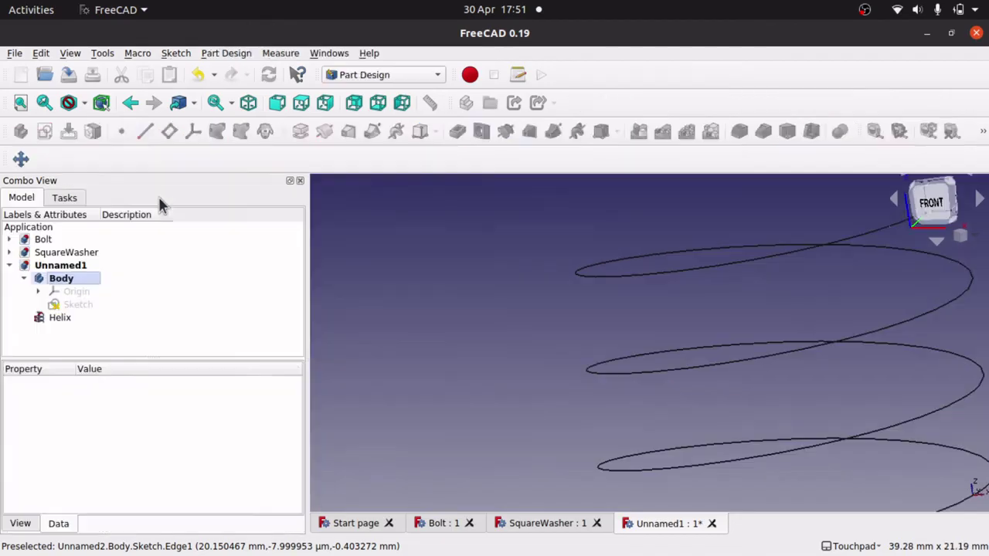
Step: Rename the circle's sketch as ProfileSketch and clear the selection
{"action": "left_click", "coordinate": [75, 306]}
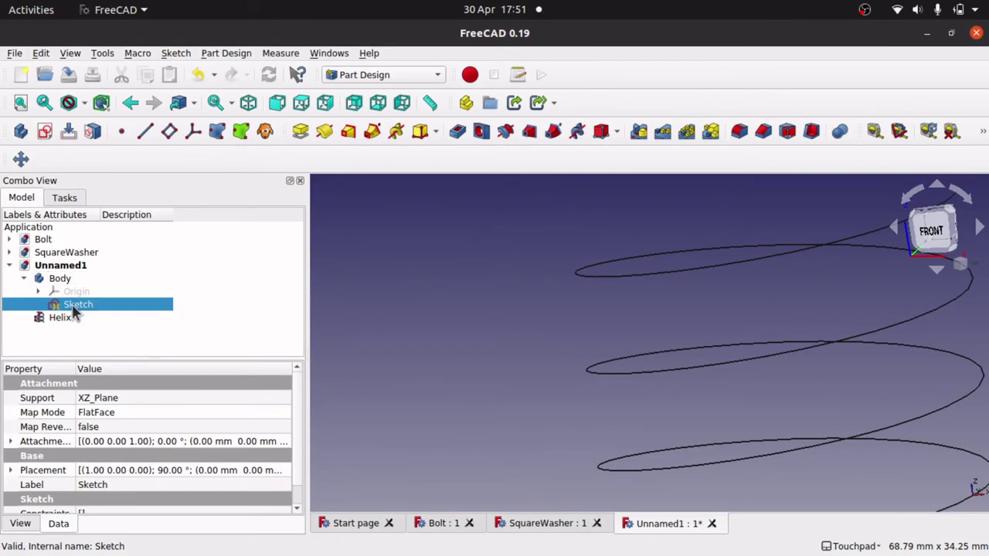
{"action": "right_click", "coordinate": [79, 307]}
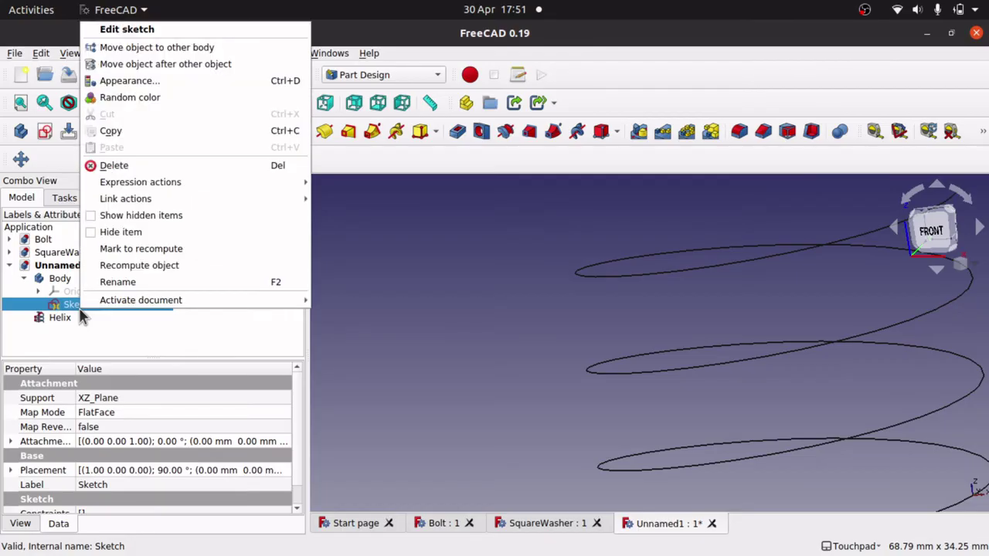
{"action": "left_click", "coordinate": [144, 283]}
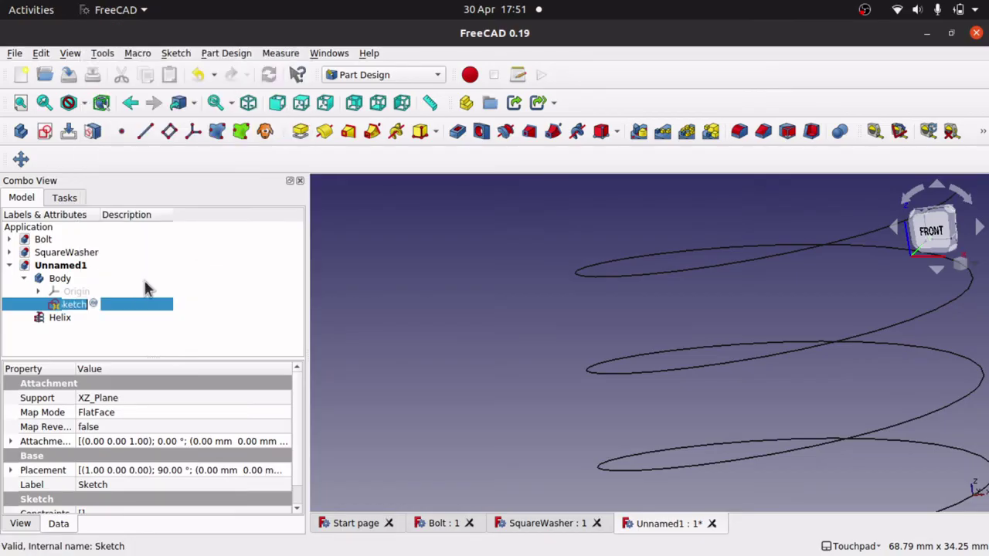
{"action": "type", "text": "P"}
{"action": "key", "text": "Return"}
{"action": "left_click", "coordinate": [697, 350]}
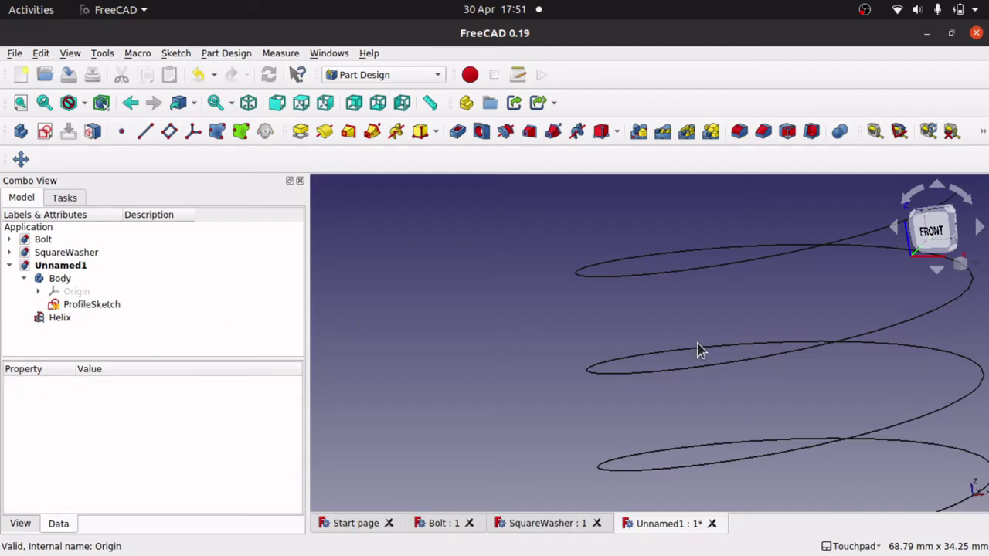
Step: Start an Additive Pipe using ProfileSketch as its profile
{"action": "scroll", "coordinate": [698, 350], "scroll_direction": "down", "scroll_amount": 5}
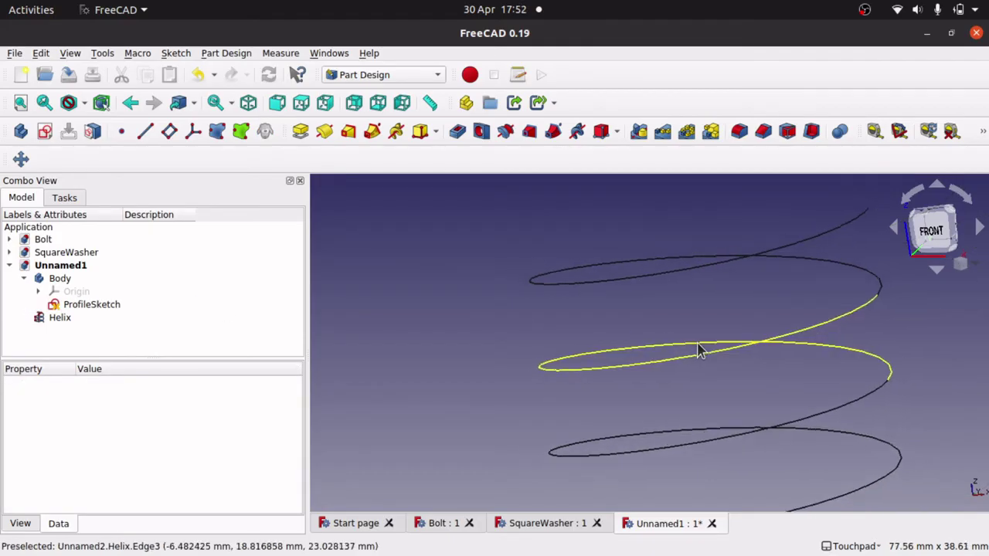
{"action": "scroll", "coordinate": [698, 349], "scroll_direction": "down", "scroll_amount": 1}
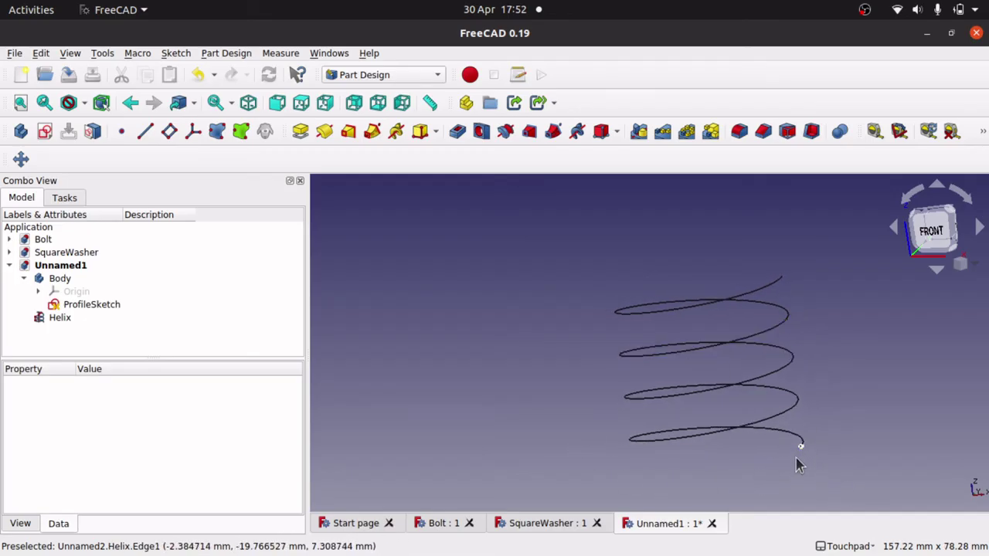
{"action": "scroll", "coordinate": [800, 464], "scroll_direction": "up", "scroll_amount": 10}
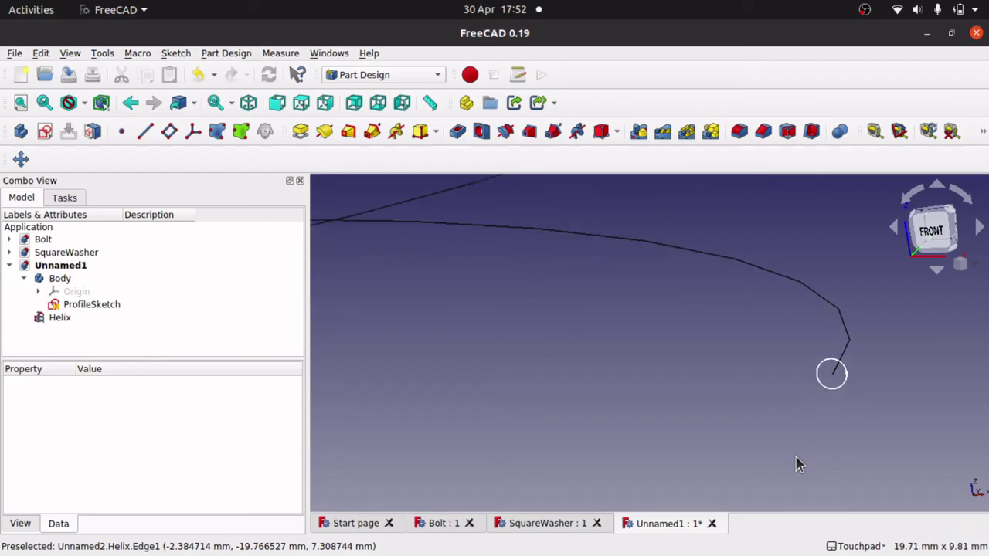
{"action": "scroll", "coordinate": [798, 463], "scroll_direction": "down", "scroll_amount": 8}
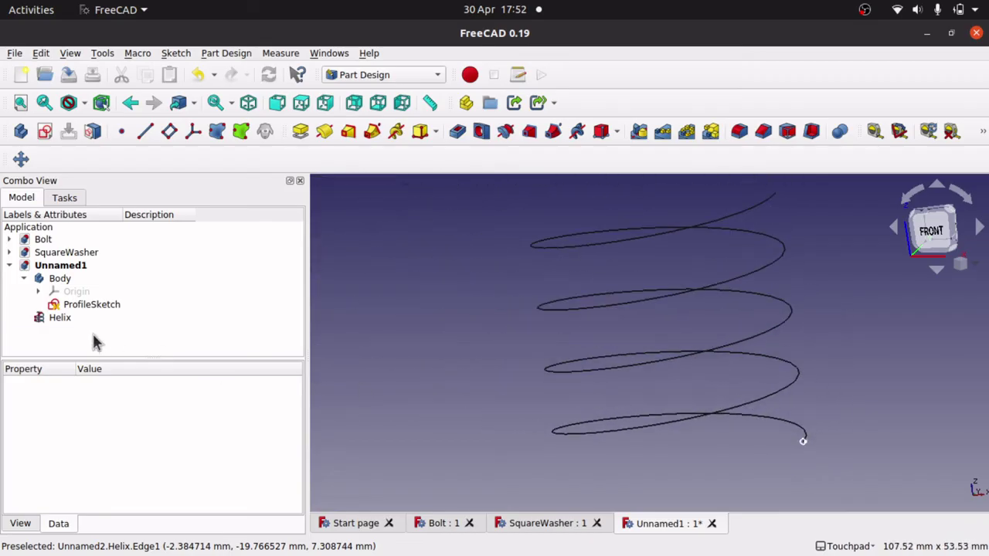
{"action": "left_click", "coordinate": [93, 306]}
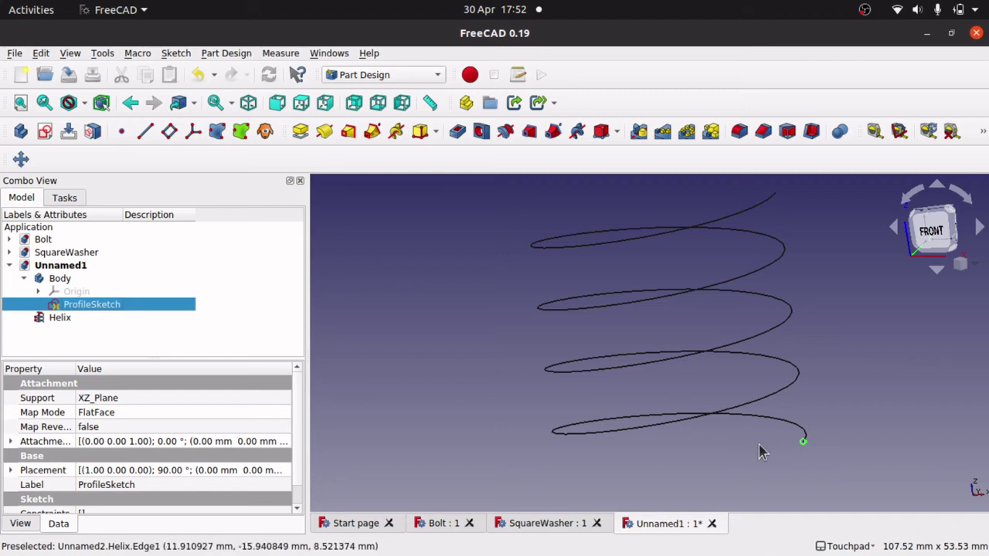
{"action": "scroll", "coordinate": [761, 452], "scroll_direction": "up", "scroll_amount": 6}
{"action": "scroll", "coordinate": [761, 452], "scroll_direction": "down", "scroll_amount": 5}
{"action": "scroll", "coordinate": [761, 452], "scroll_direction": "up", "scroll_amount": 1}
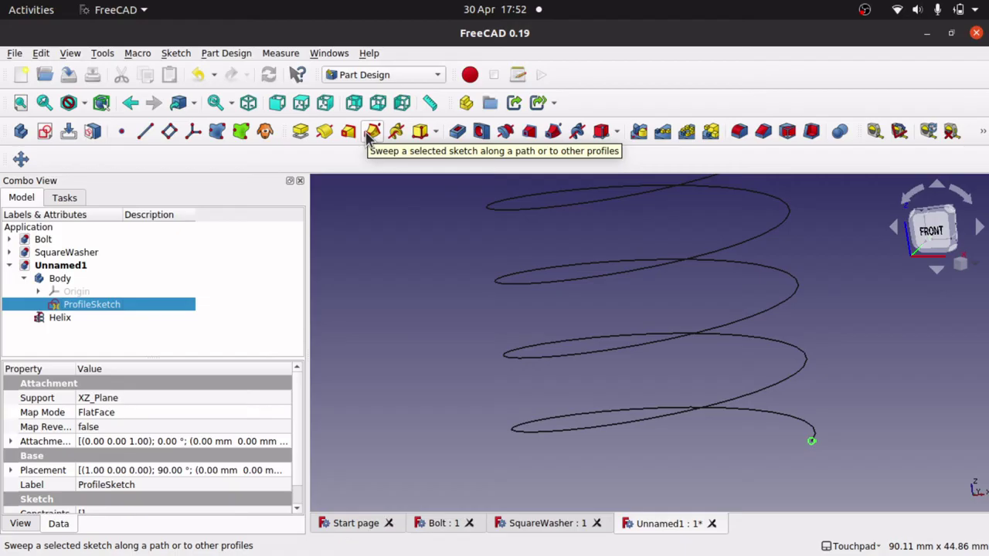
{"action": "left_click", "coordinate": [224, 54]}
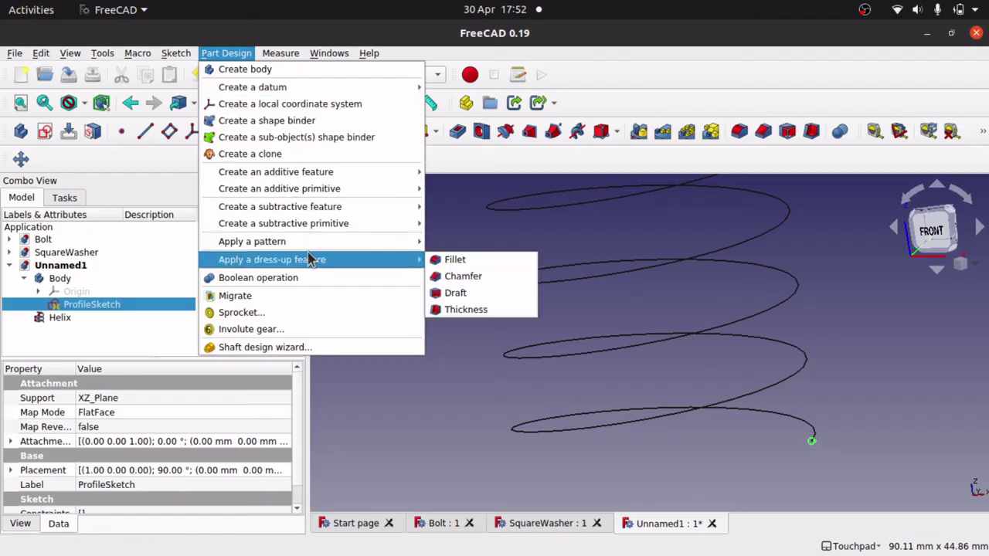
{"action": "mouse_move", "coordinate": [330, 172]}
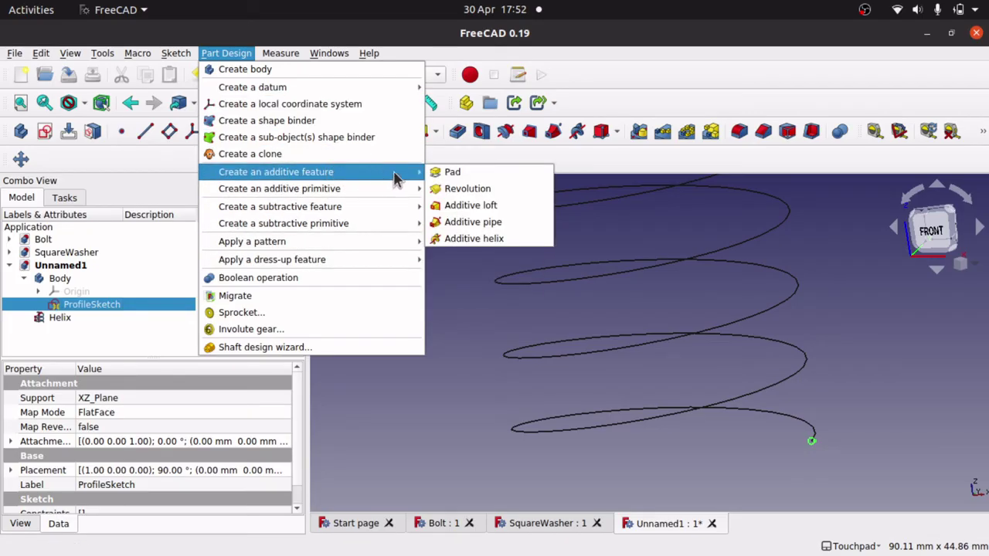
{"action": "left_click", "coordinate": [491, 230]}
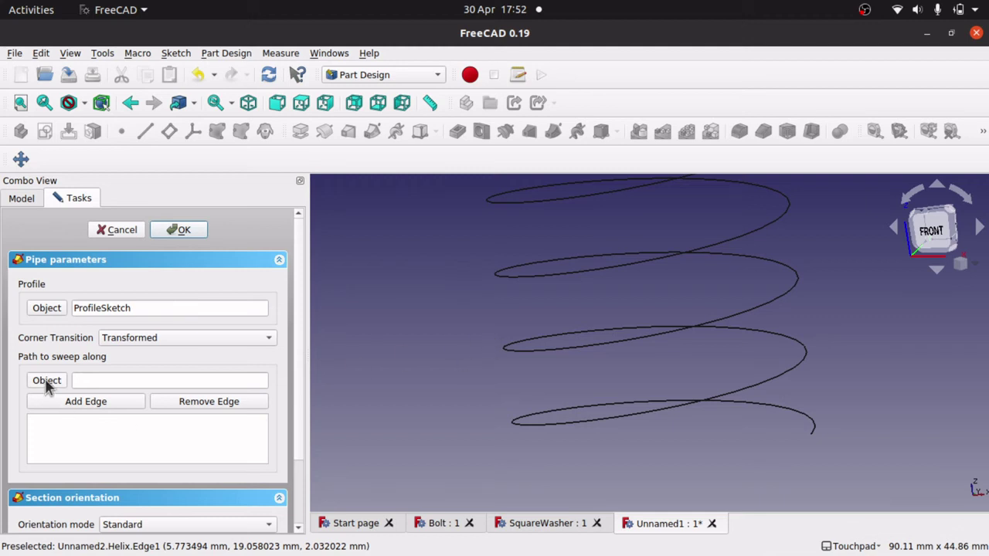
Step: Choose the Helix as the path to sweep along and finish the pipe with the Create cross-reference option
{"action": "left_click", "coordinate": [607, 350]}
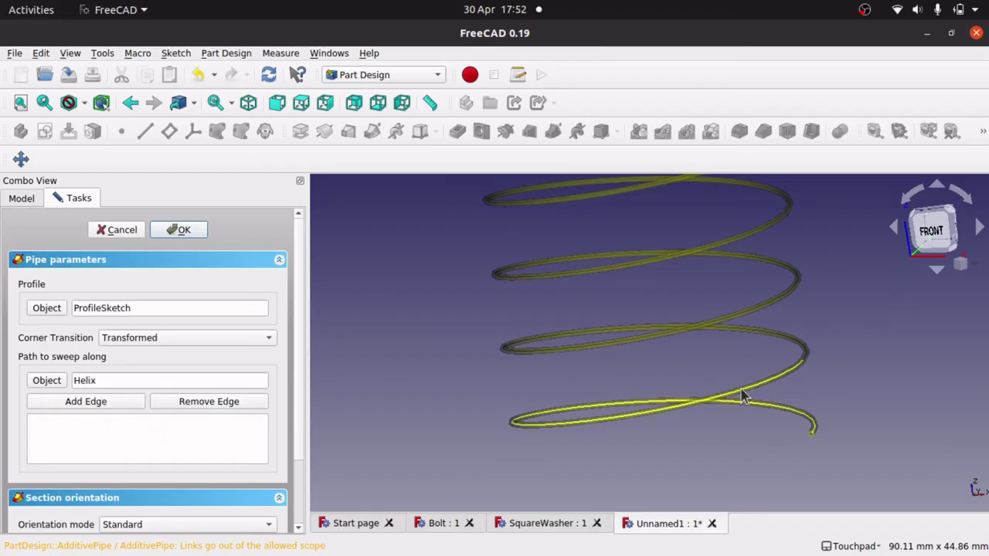
{"action": "scroll", "coordinate": [817, 247], "scroll_direction": "down", "scroll_amount": 3}
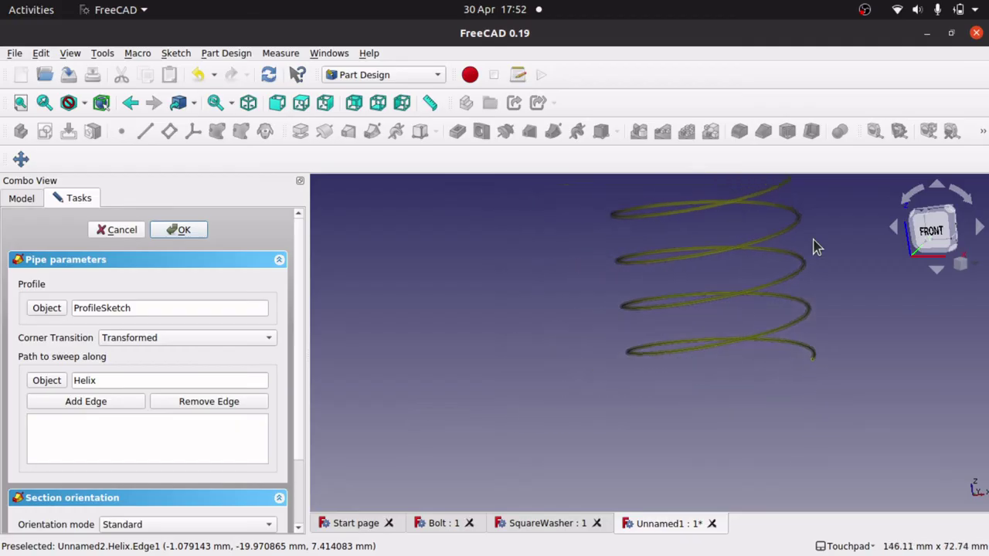
{"action": "scroll", "coordinate": [816, 247], "scroll_direction": "up", "scroll_amount": 4}
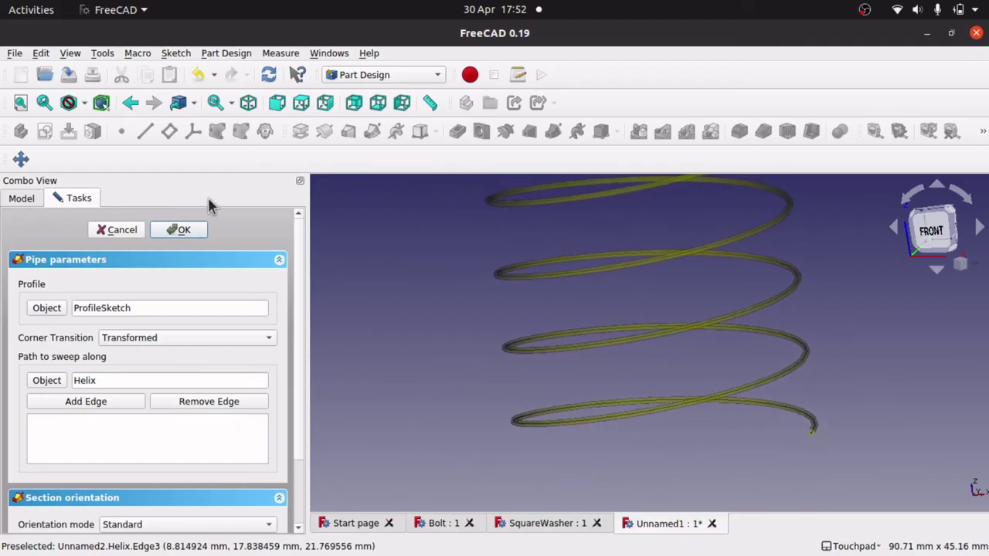
{"action": "left_click", "coordinate": [184, 235]}
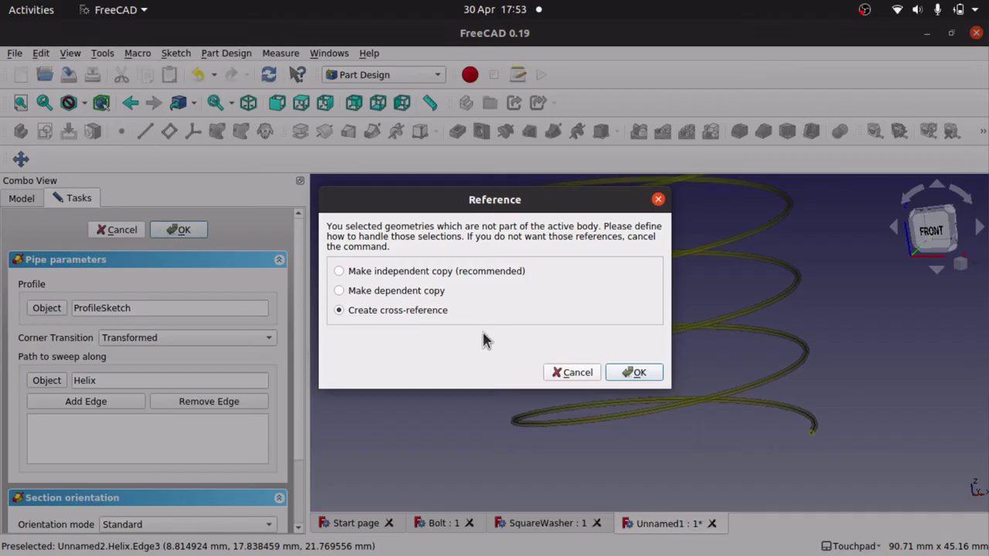
{"action": "left_click", "coordinate": [636, 373]}
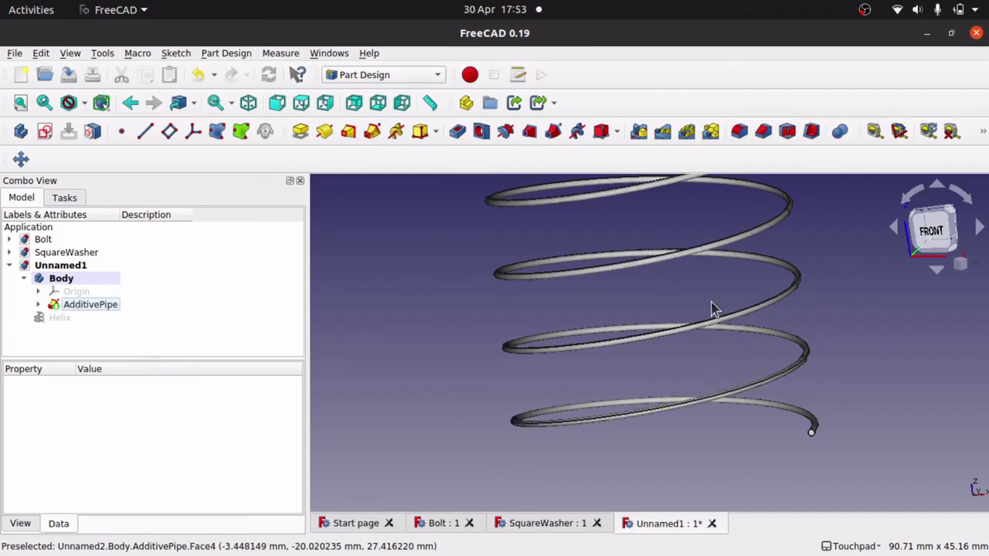
Step: Open the pipe's ProfileSketch for editing and make both the sketch and the Helix visible
{"action": "scroll", "coordinate": [711, 306], "scroll_direction": "down", "scroll_amount": 3}
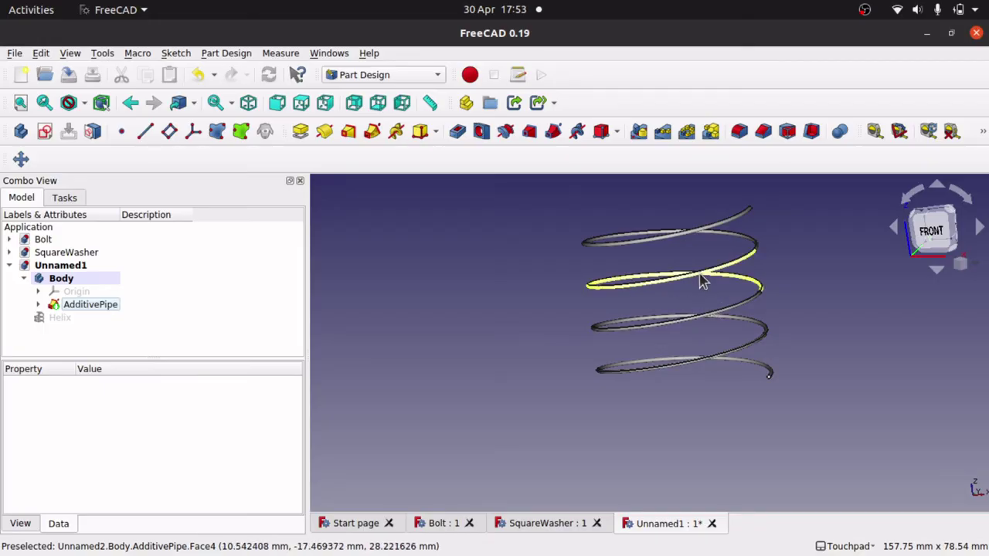
{"action": "left_click_drag", "start_coordinate": [703, 286], "coordinate": [801, 373], "text": "alt"}
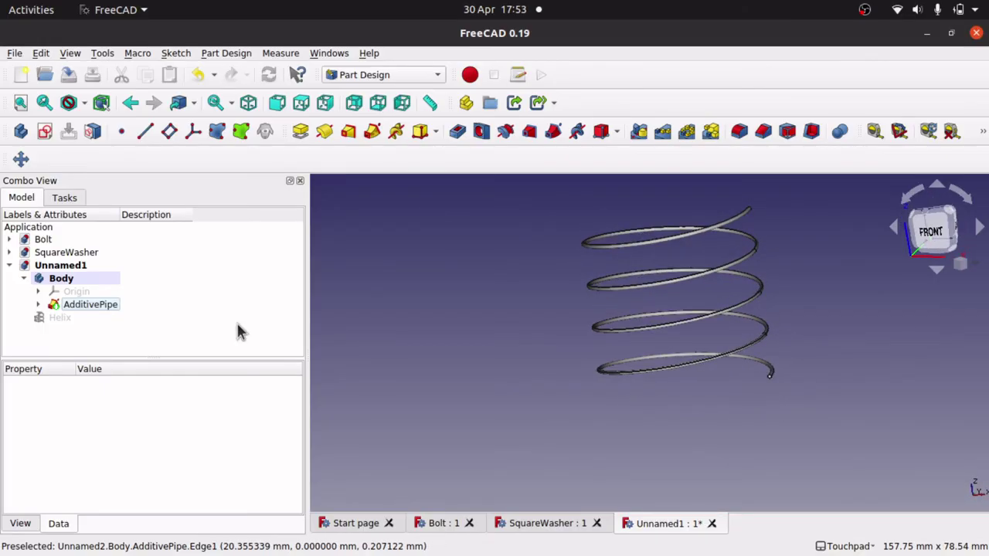
{"action": "left_click", "coordinate": [31, 319]}
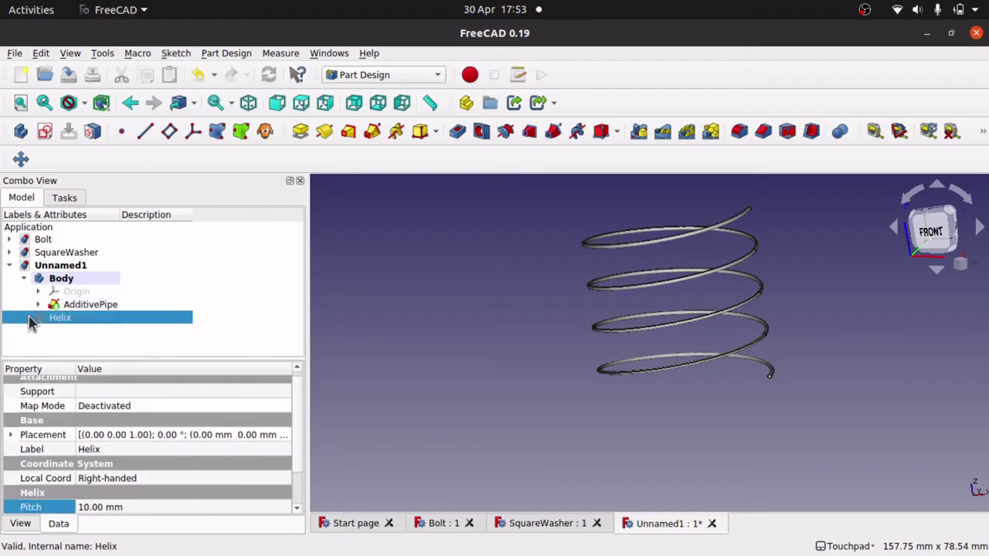
{"action": "left_click", "coordinate": [62, 279]}
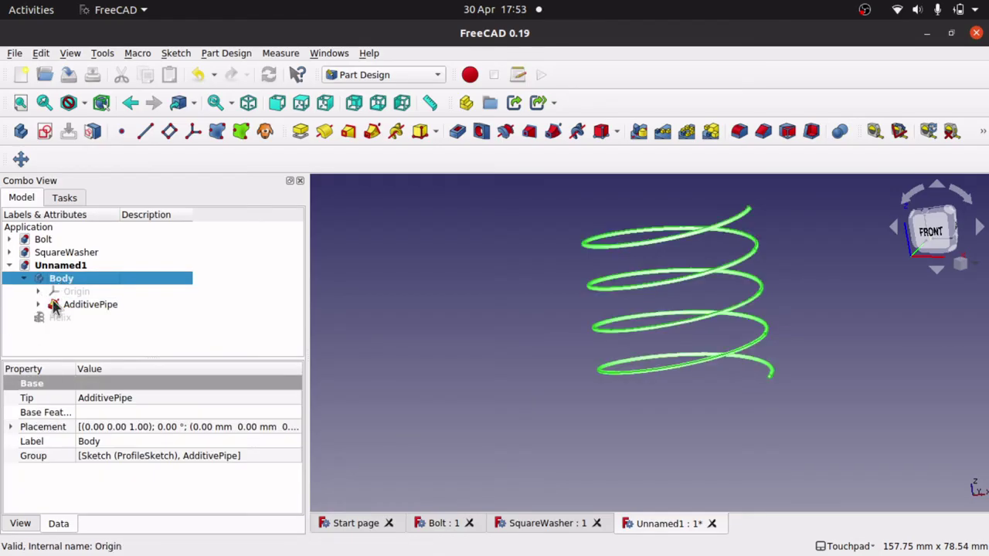
{"action": "left_click", "coordinate": [38, 304]}
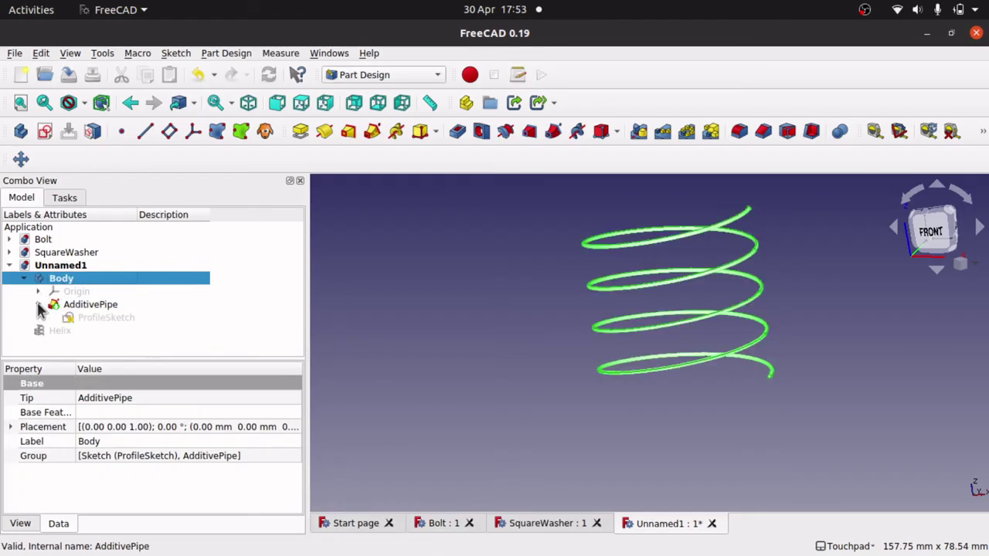
{"action": "double_click", "coordinate": [117, 318]}
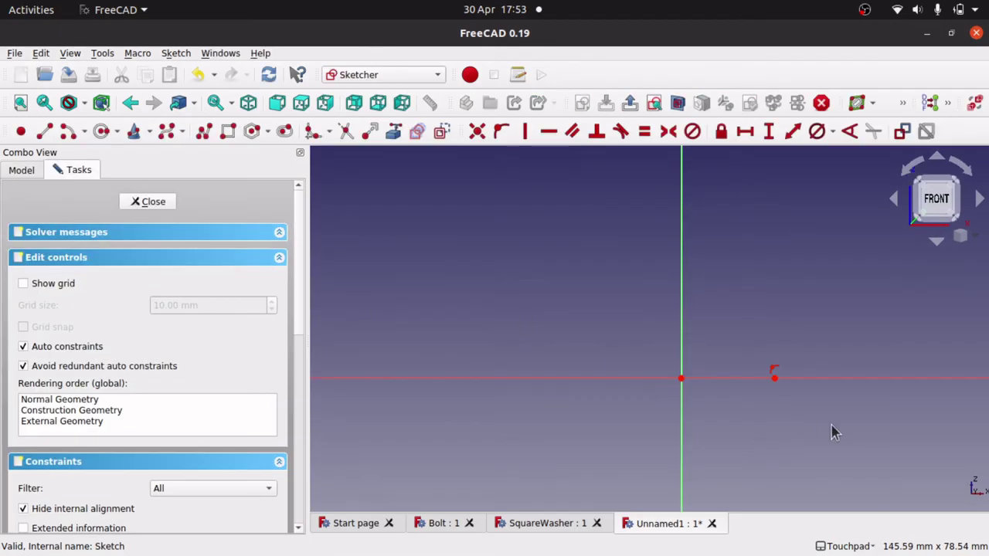
{"action": "left_click", "coordinate": [28, 175]}
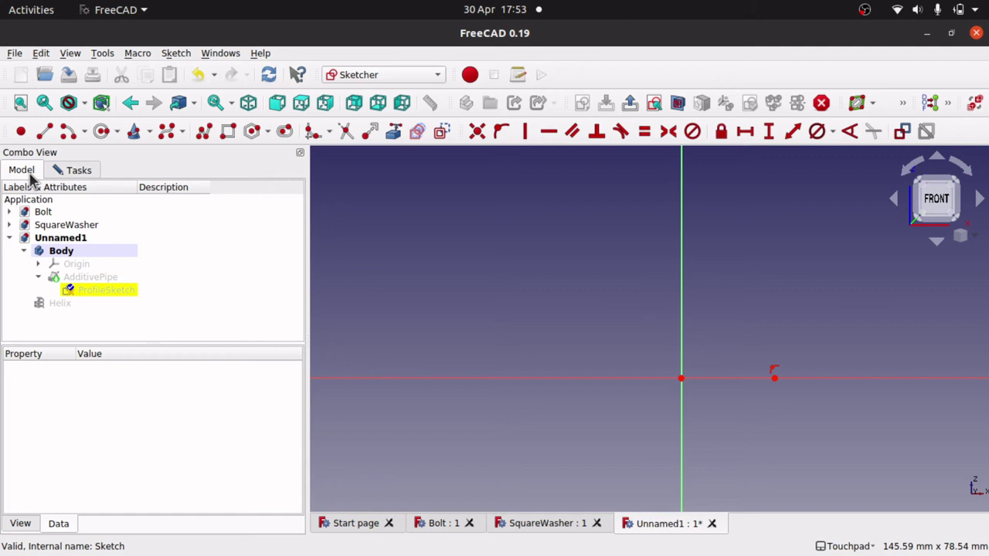
{"action": "left_click", "coordinate": [58, 304]}
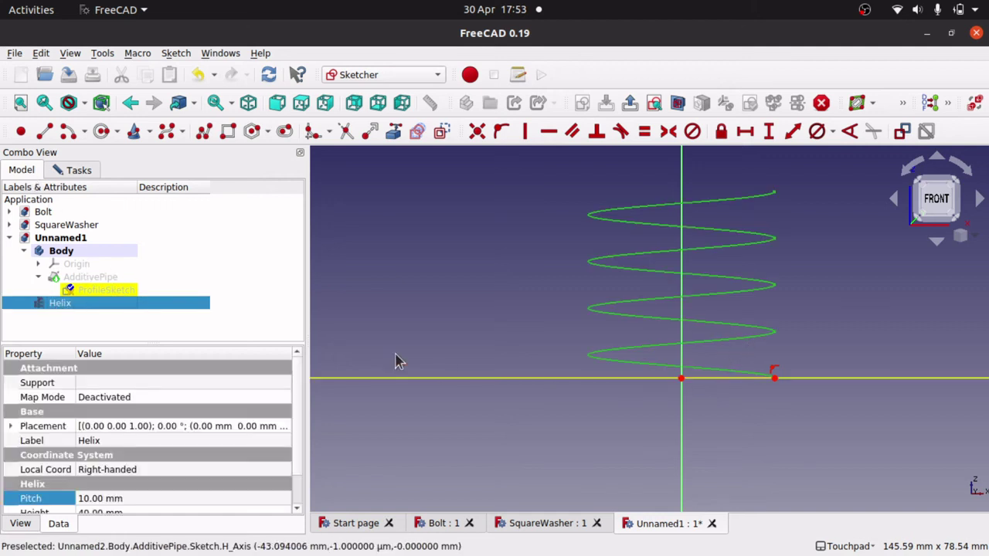
{"action": "left_click", "coordinate": [107, 291]}
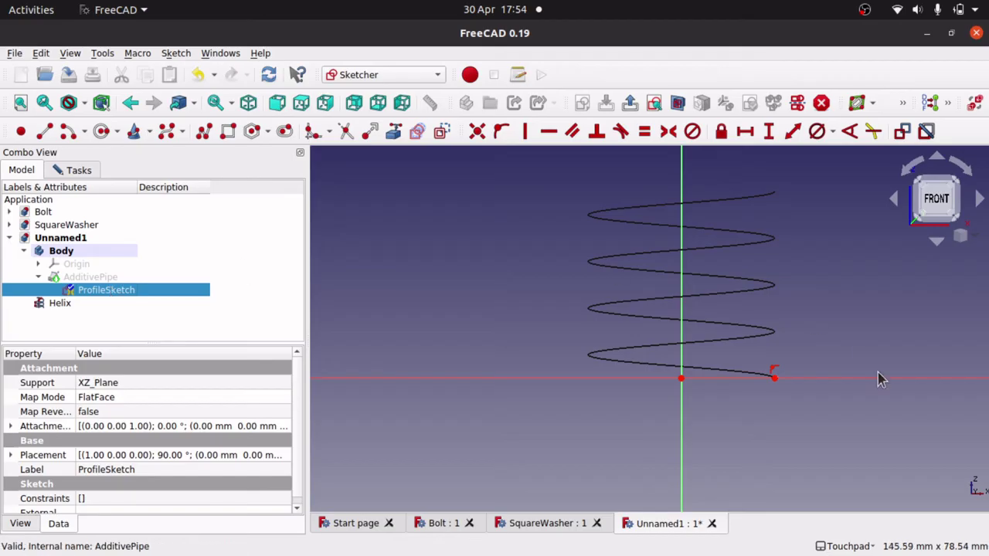
{"action": "scroll", "coordinate": [763, 379], "scroll_direction": "up", "scroll_amount": 5}
{"action": "scroll", "coordinate": [765, 376], "scroll_direction": "up", "scroll_amount": 3}
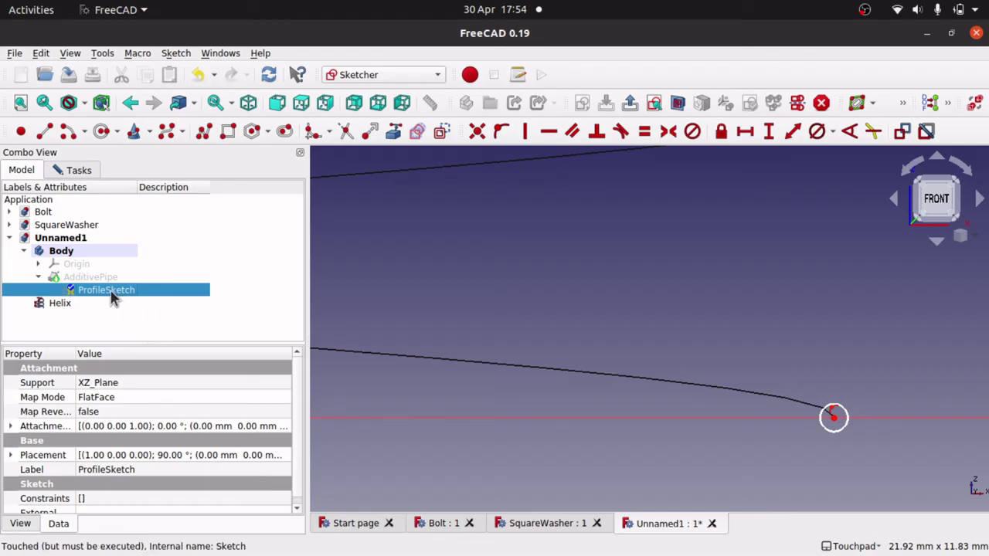
{"action": "left_click", "coordinate": [60, 304]}
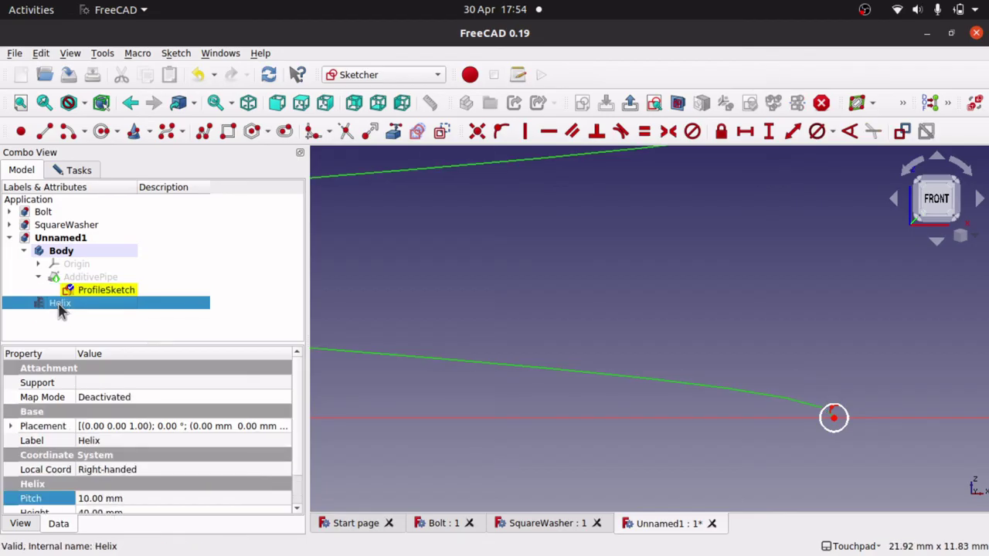
{"action": "left_click", "coordinate": [99, 291]}
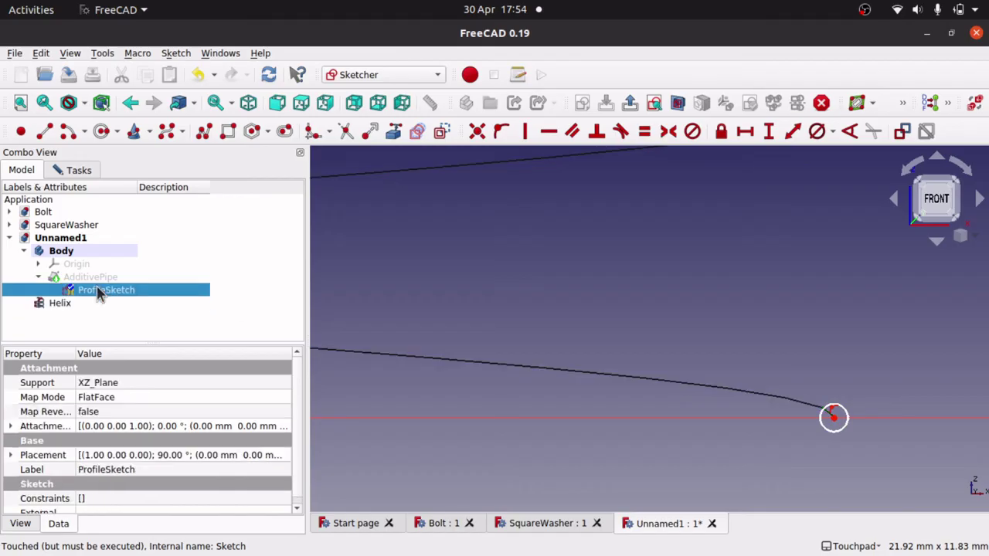
Step: Enlarge the ProfileSketch circle to a radius of about 1.1 mm and close the sketch to thicken the spring wire
{"action": "double_click", "coordinate": [120, 292]}
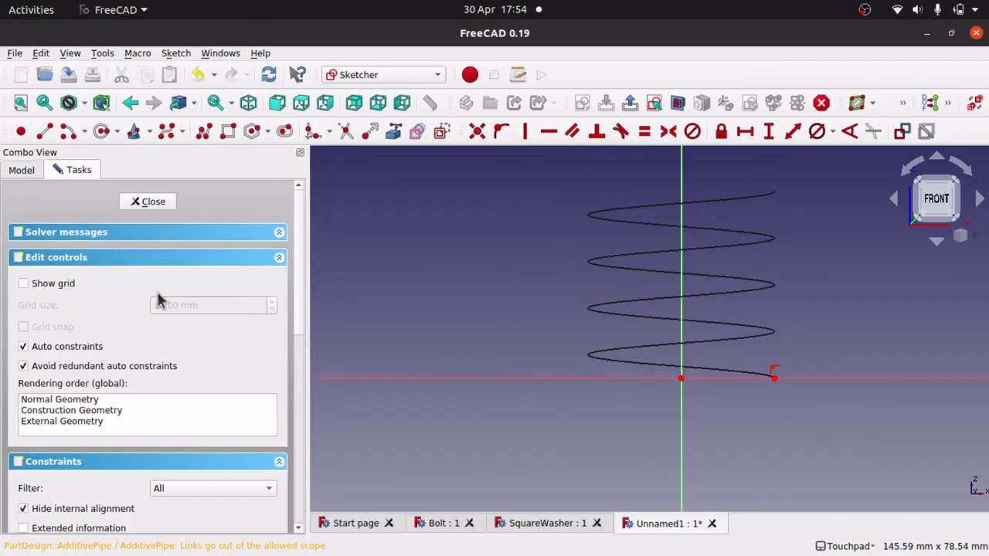
{"action": "scroll", "coordinate": [753, 379], "scroll_direction": "up", "scroll_amount": 5}
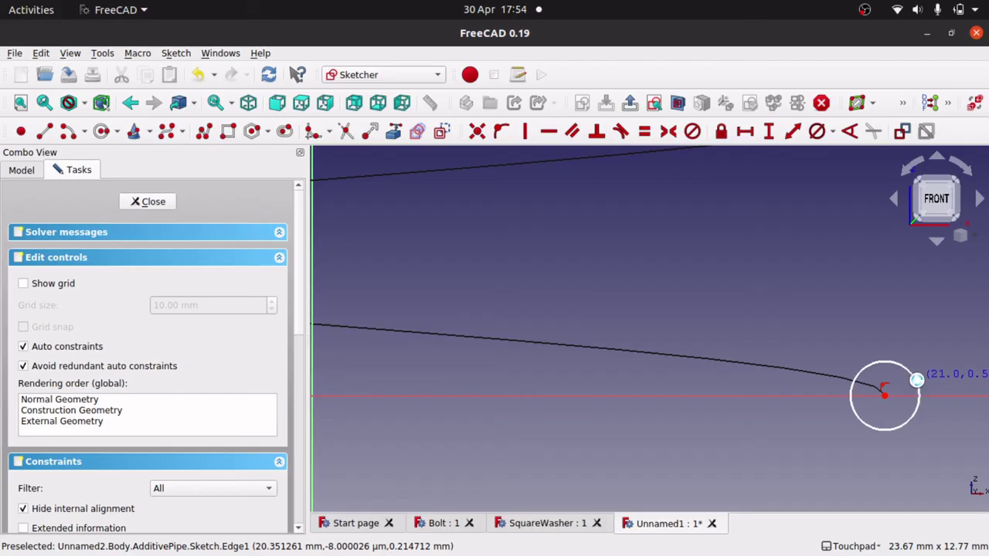
{"action": "left_click", "coordinate": [147, 203]}
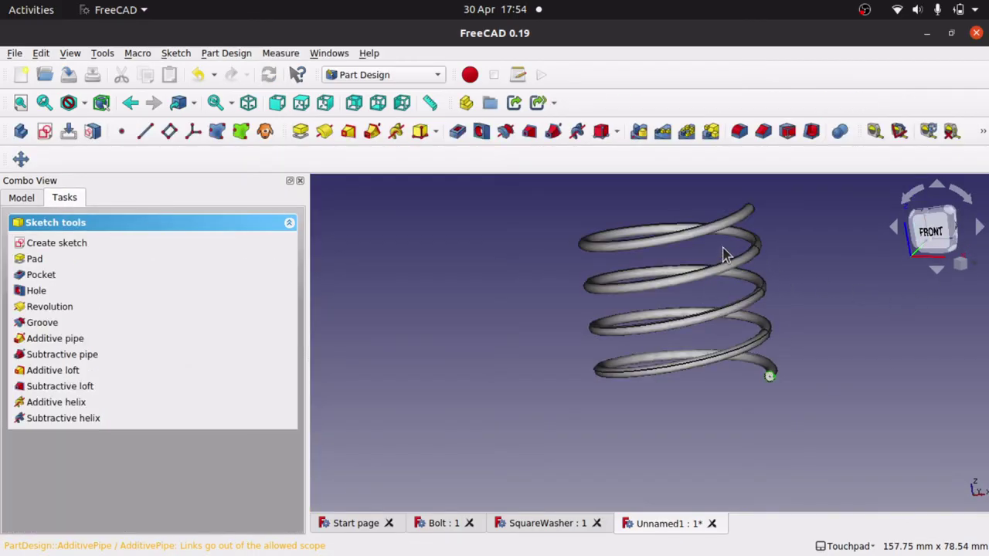
Step: Collapse the model tree entries and rename the spring's body as SpringBody
{"action": "middle_click_drag", "start_coordinate": [722, 254], "coordinate": [664, 220]}
{"action": "left_click", "coordinate": [17, 202]}
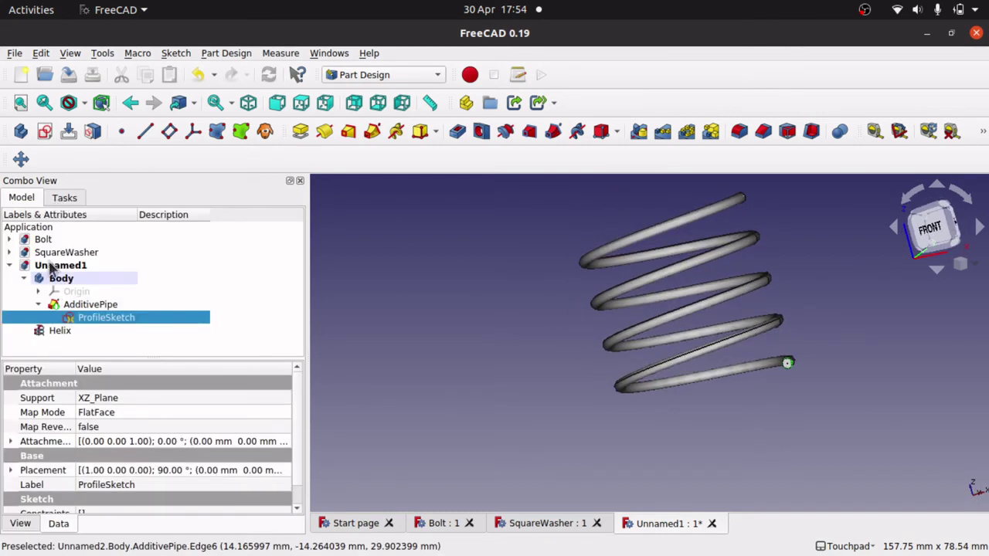
{"action": "left_click", "coordinate": [37, 304]}
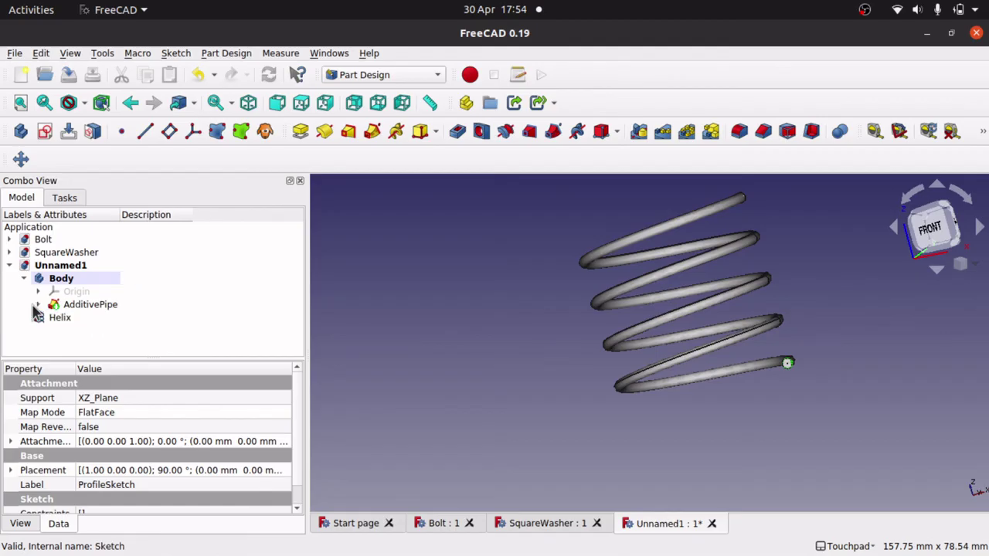
{"action": "left_click", "coordinate": [25, 280]}
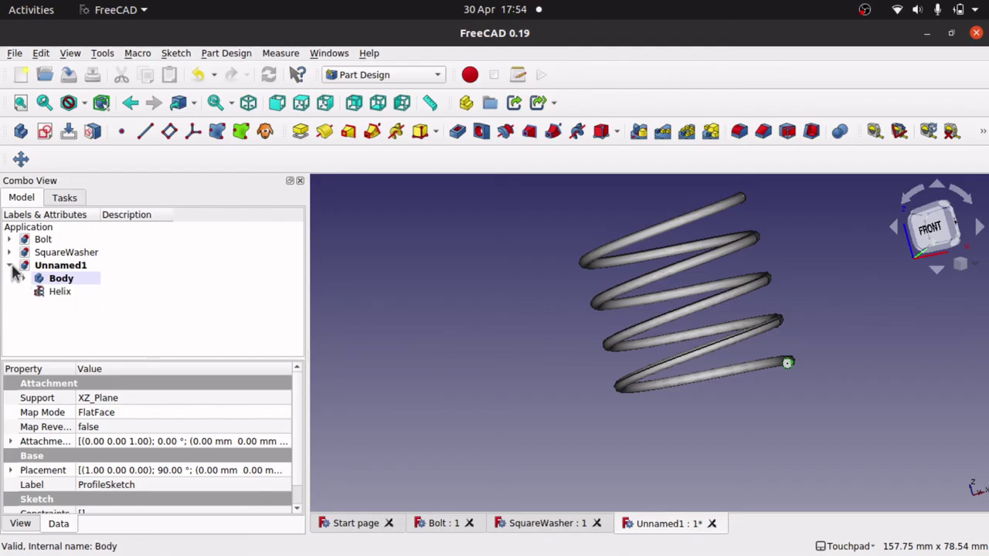
{"action": "left_click", "coordinate": [59, 281]}
{"action": "right_click", "coordinate": [59, 284]}
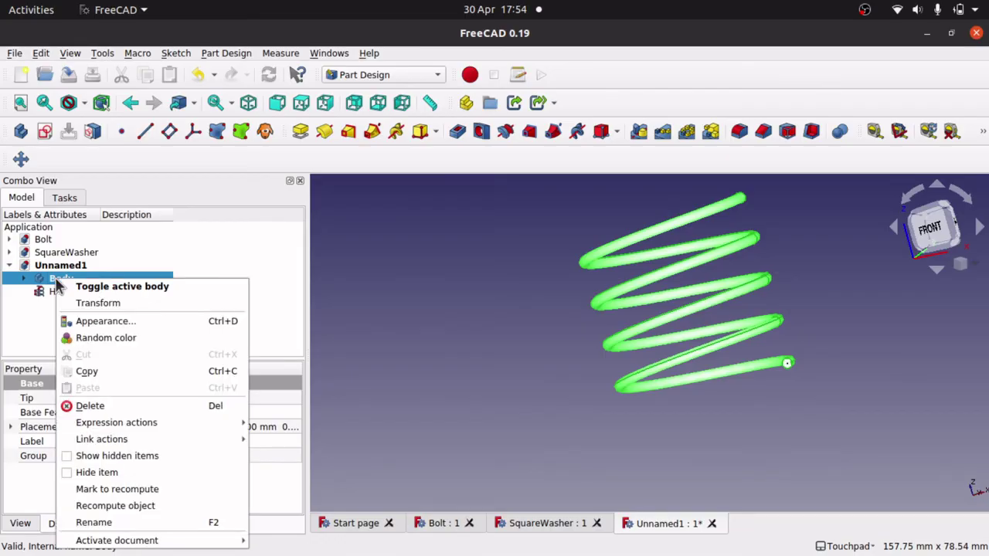
{"action": "left_click", "coordinate": [114, 523]}
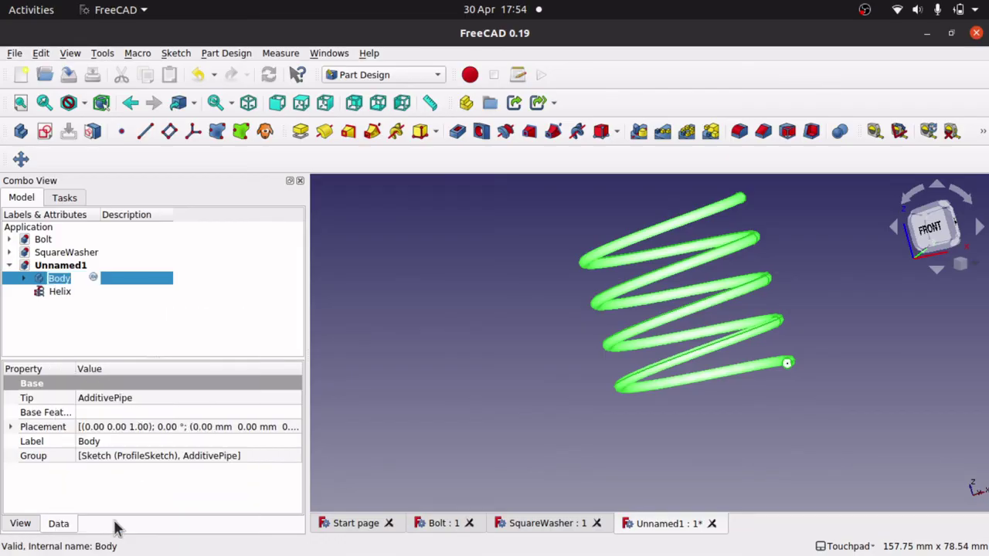
{"action": "key", "text": "End"}
{"action": "type", "text": "Spring"}
{"action": "key", "text": "Return"}
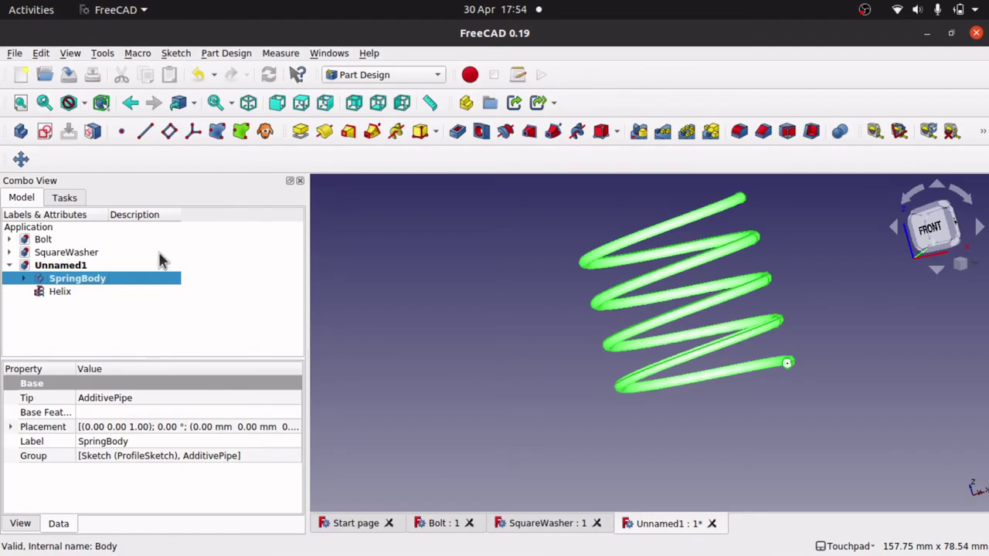
Step: Save the unnamed document under the file name Spring in the SpringAssembly folder
{"action": "key", "text": "ctrl+s"}
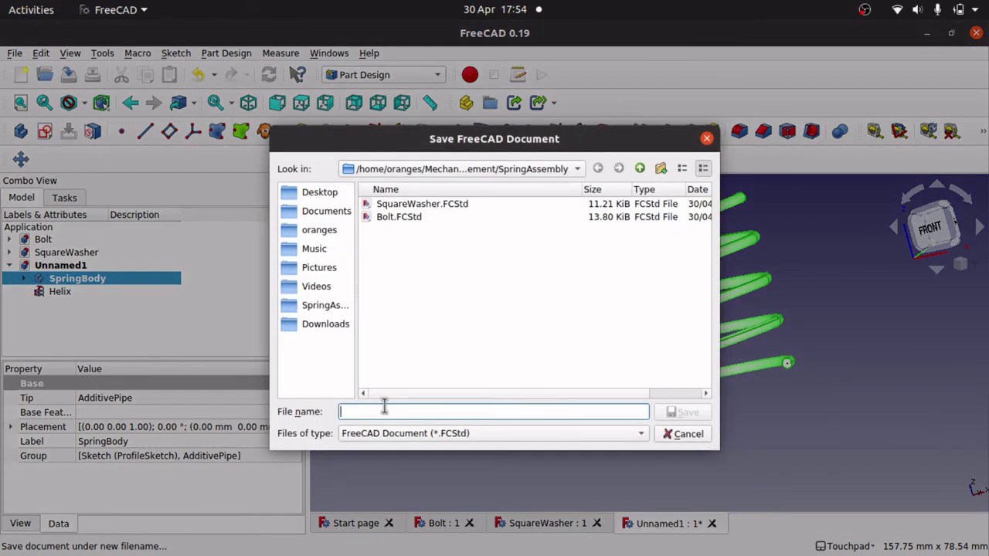
{"action": "type", "text": "Spring"}
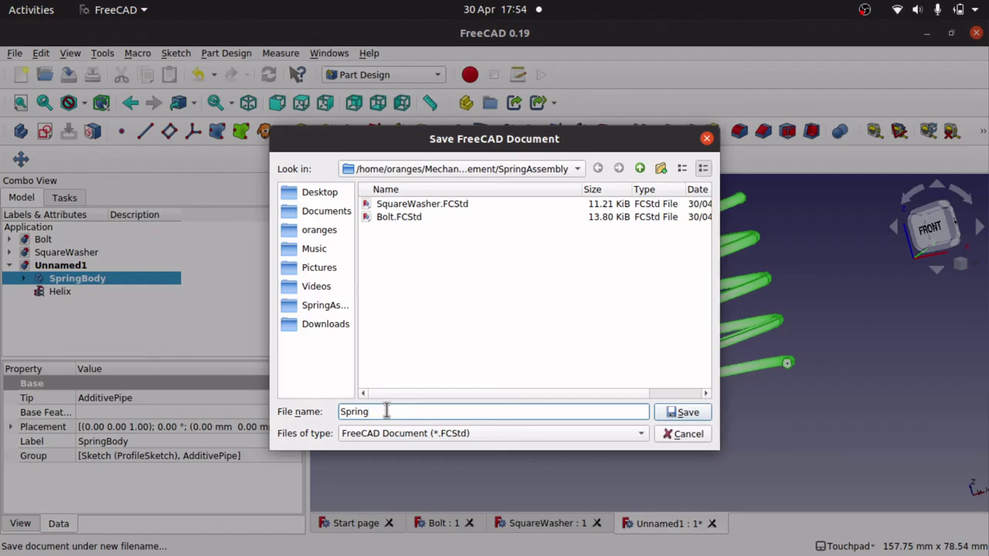
{"action": "key", "text": "Return"}
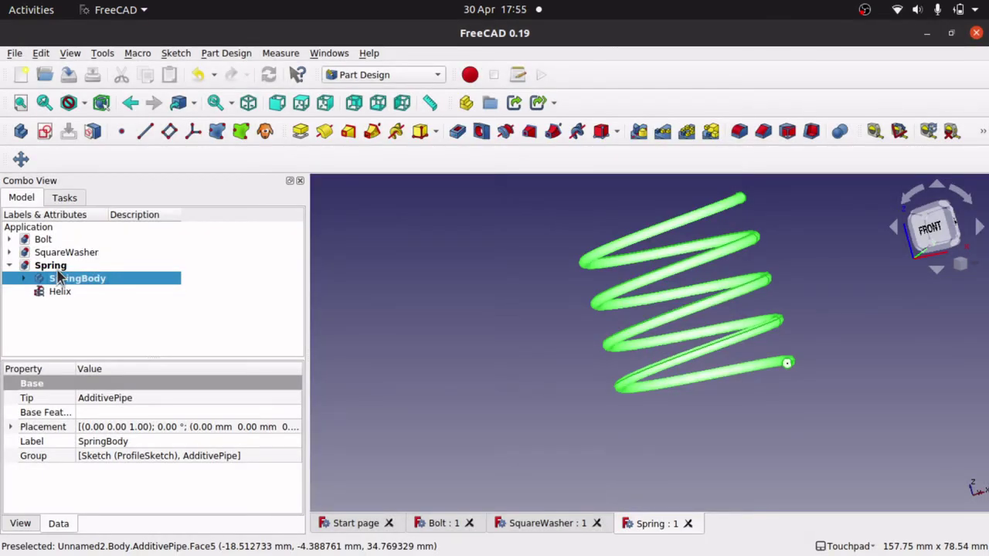
Step: Create a new part in the Spring document and move SpringBody and the Helix into it
{"action": "left_click", "coordinate": [66, 266]}
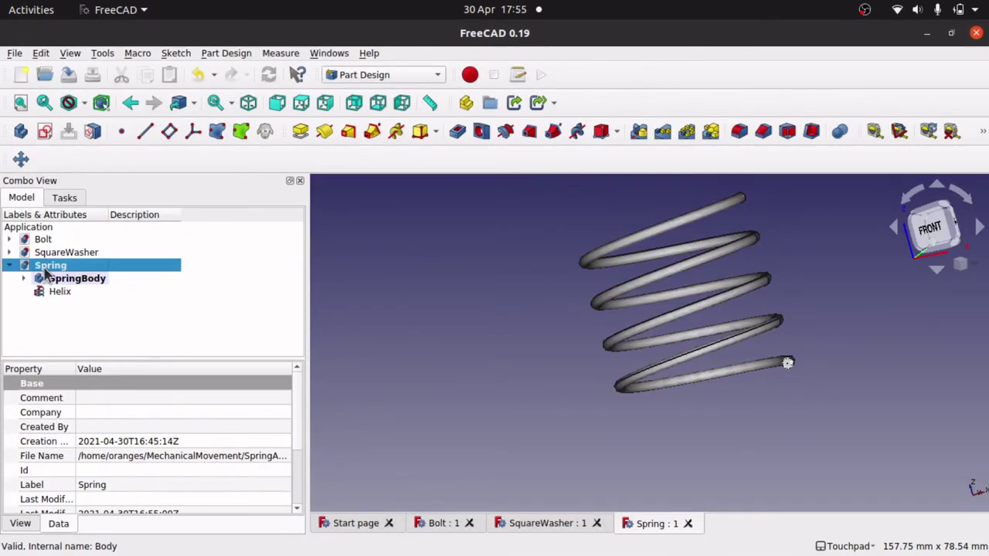
{"action": "left_click", "coordinate": [463, 106]}
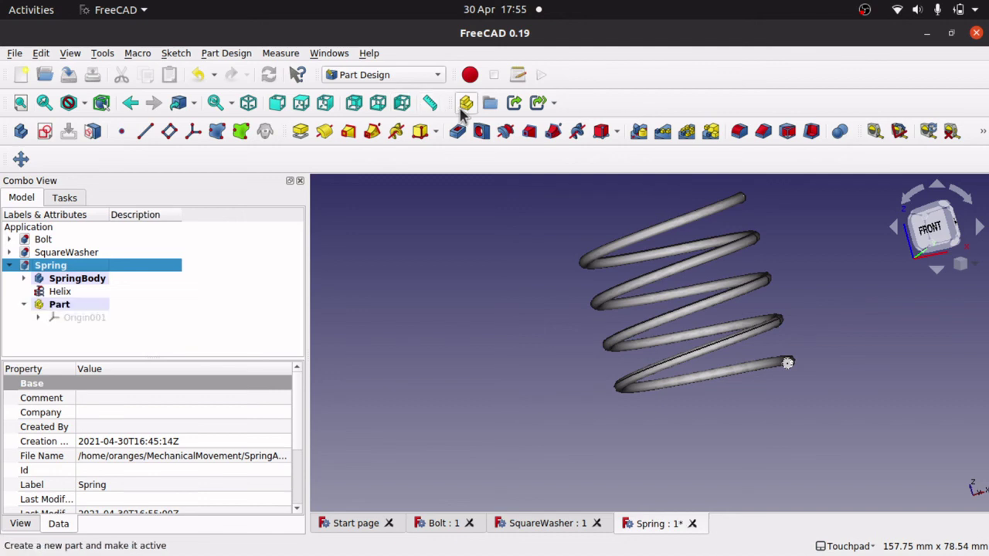
{"action": "left_click", "coordinate": [61, 293]}
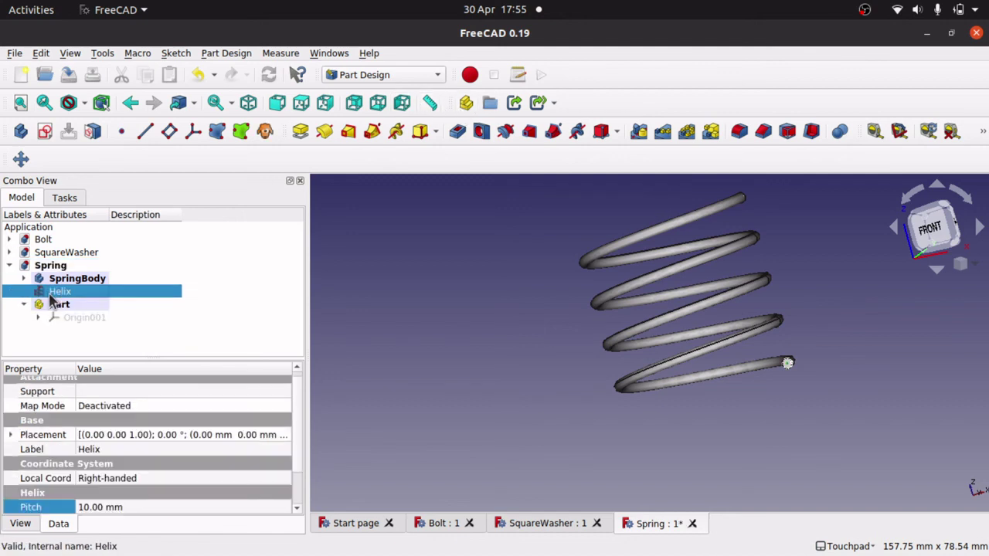
{"action": "left_click", "coordinate": [51, 280]}
{"action": "left_click", "coordinate": [66, 291], "text": "ctrl"}
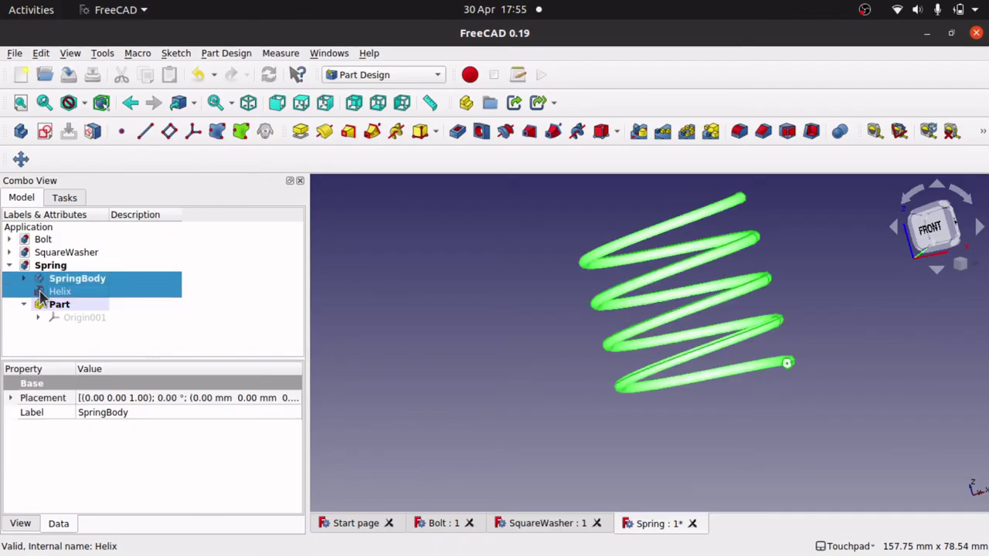
{"action": "left_click_drag", "start_coordinate": [67, 294], "coordinate": [71, 308]}
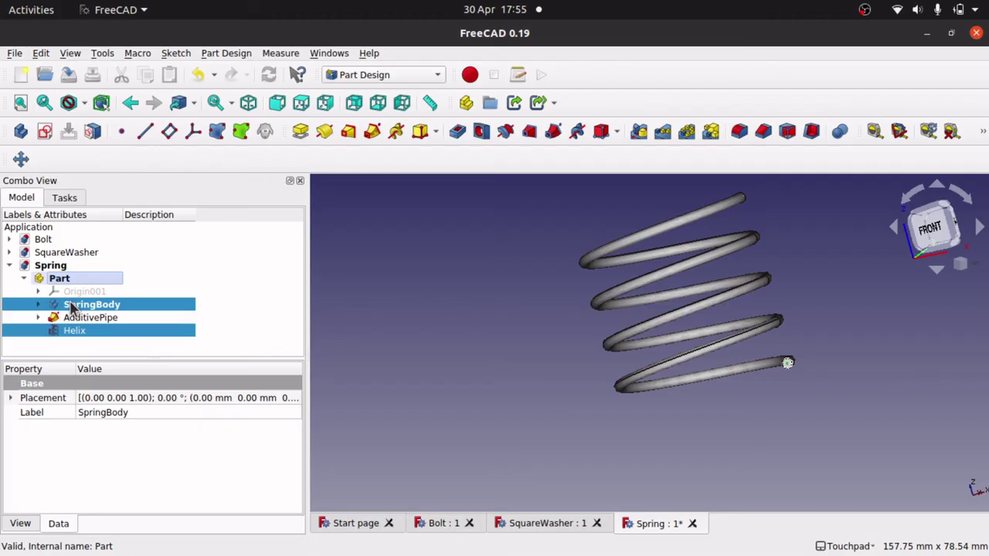
{"action": "left_click", "coordinate": [128, 351]}
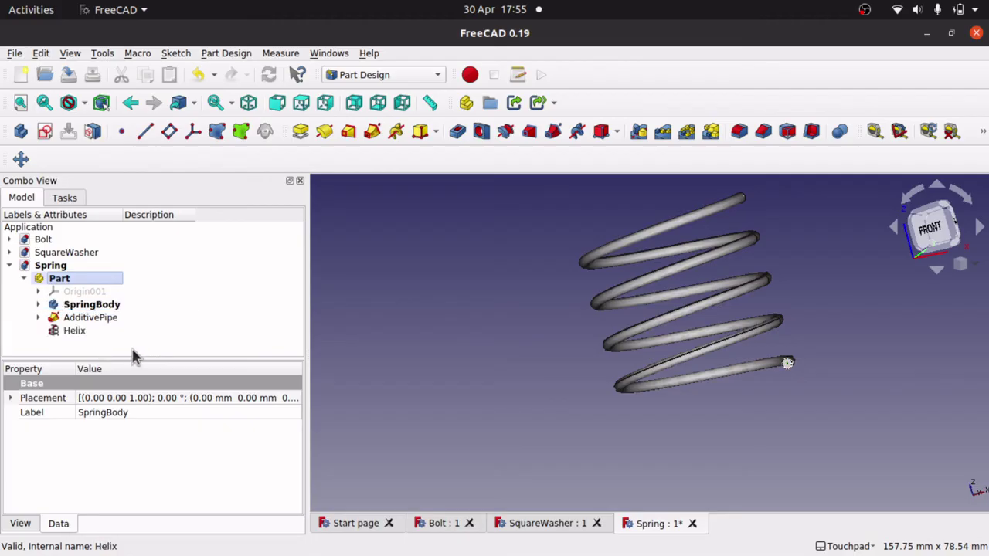
Step: Rename the new part container as SpringPart and save the Spring document
{"action": "left_click", "coordinate": [25, 278]}
{"action": "left_click", "coordinate": [64, 279]}
{"action": "right_click", "coordinate": [64, 279]}
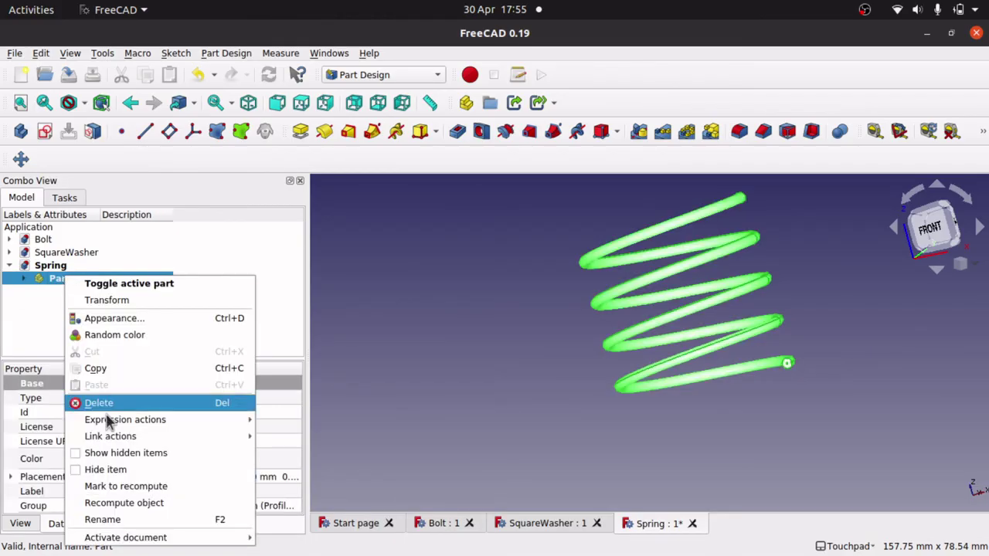
{"action": "left_click", "coordinate": [108, 519]}
{"action": "key", "text": "Home"}
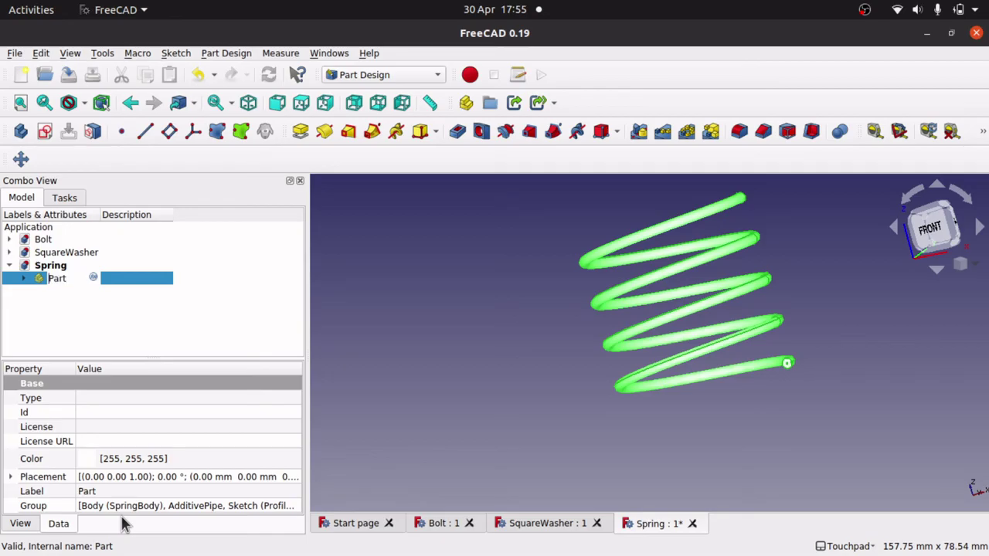
{"action": "type", "text": "Sprio"}
{"action": "key", "text": "BackSpace"}
{"action": "type", "text": "ng"}
{"action": "key", "text": "Return"}
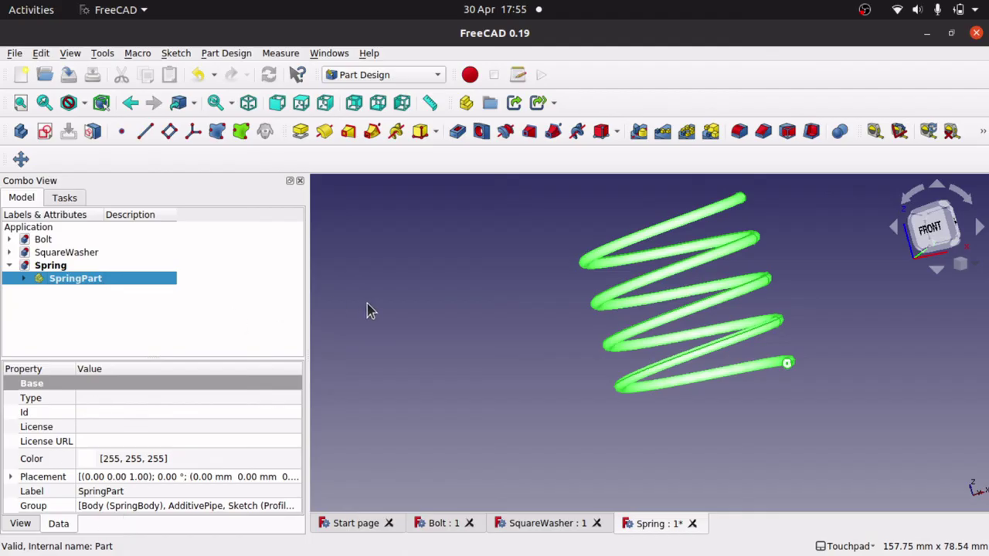
{"action": "key", "text": "ctrl+s"}
{"action": "left_click", "coordinate": [530, 349]}
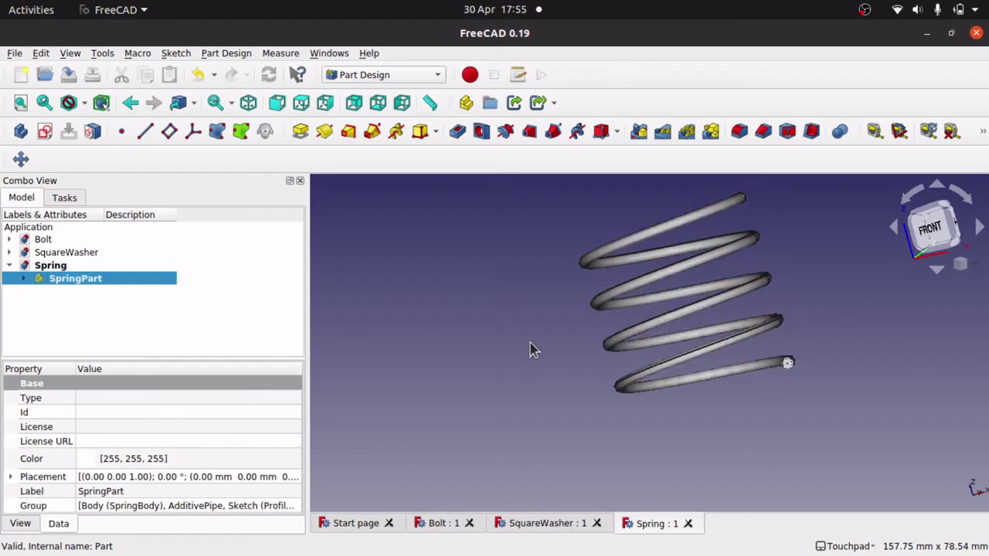